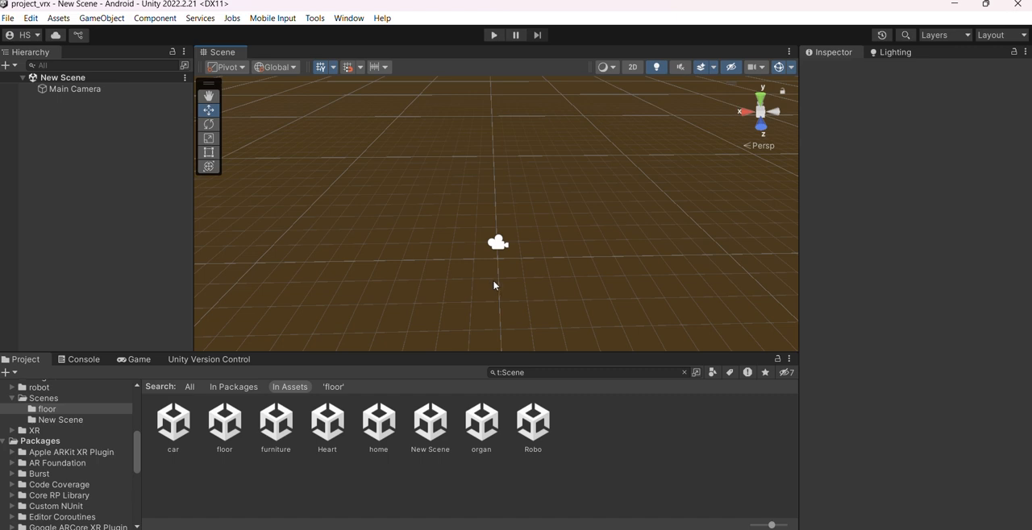
Open the floor scene and activate the office object, framing it in the scene
{"action": "left_click", "coordinate": [226, 427]}
{"action": "double_click", "coordinate": [229, 423]}
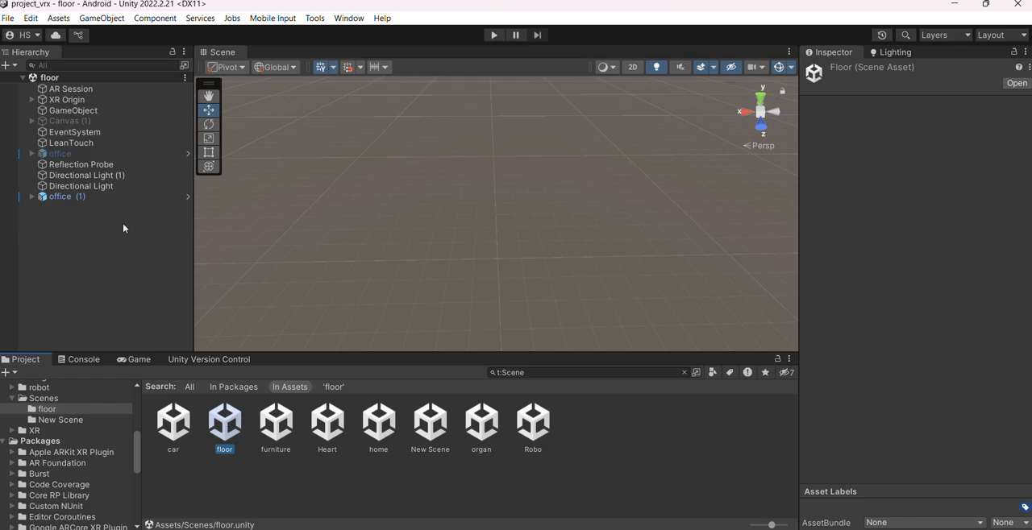
{"action": "left_click", "coordinate": [85, 142]}
{"action": "left_click", "coordinate": [100, 154]}
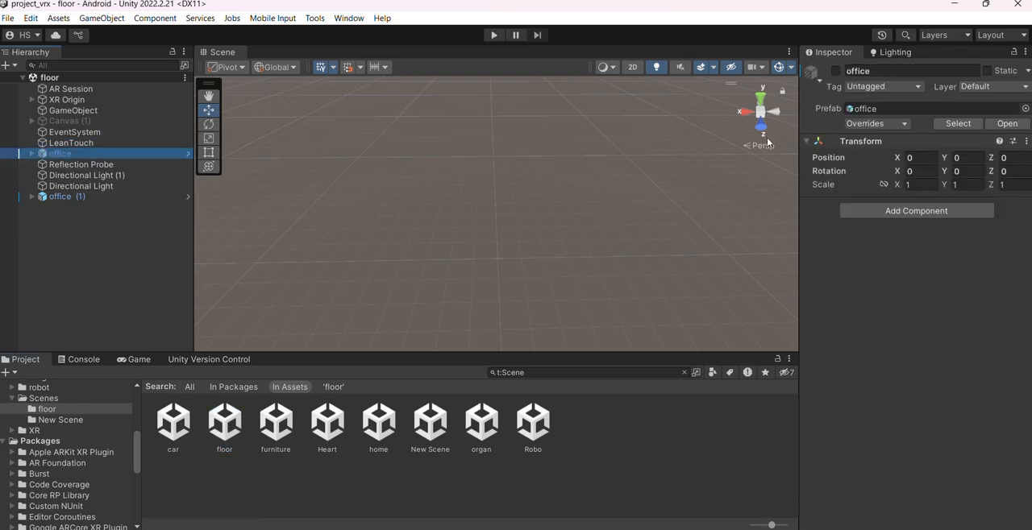
{"action": "left_click", "coordinate": [837, 71]}
{"action": "left_click_drag", "start_coordinate": [560, 245], "coordinate": [570, 254], "text": "alt"}
{"action": "key", "text": "f"}
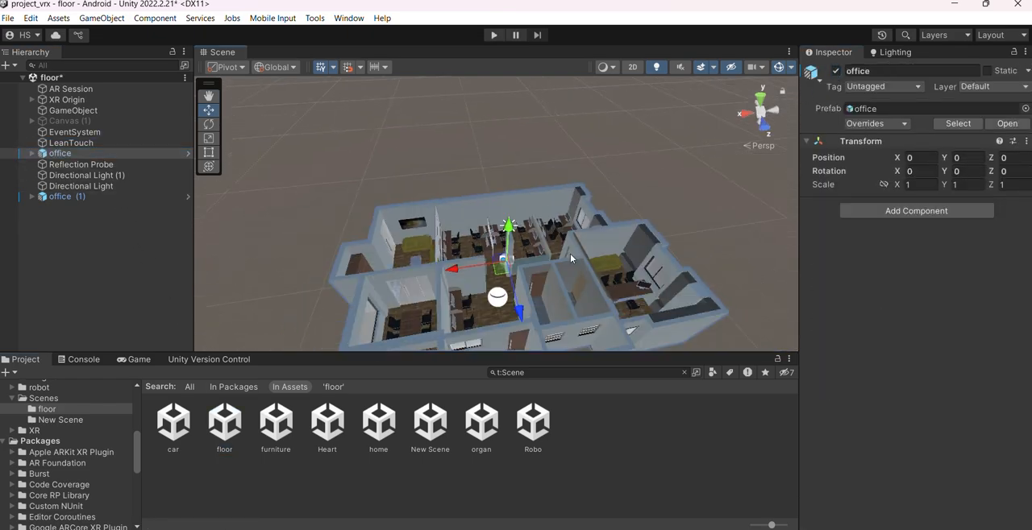
{"action": "left_click_drag", "start_coordinate": [501, 286], "coordinate": [633, 337], "text": "alt"}
{"action": "scroll", "coordinate": [510, 284], "scroll_direction": "up", "scroll_amount": 2}
Deactivate office (1) and view the remaining office model from different angles
{"action": "left_click", "coordinate": [156, 198]}
{"action": "left_click", "coordinate": [837, 71]}
{"action": "scroll", "coordinate": [551, 288], "scroll_direction": "up", "scroll_amount": 2}
{"action": "left_click_drag", "start_coordinate": [550, 288], "coordinate": [491, 244], "text": "alt"}
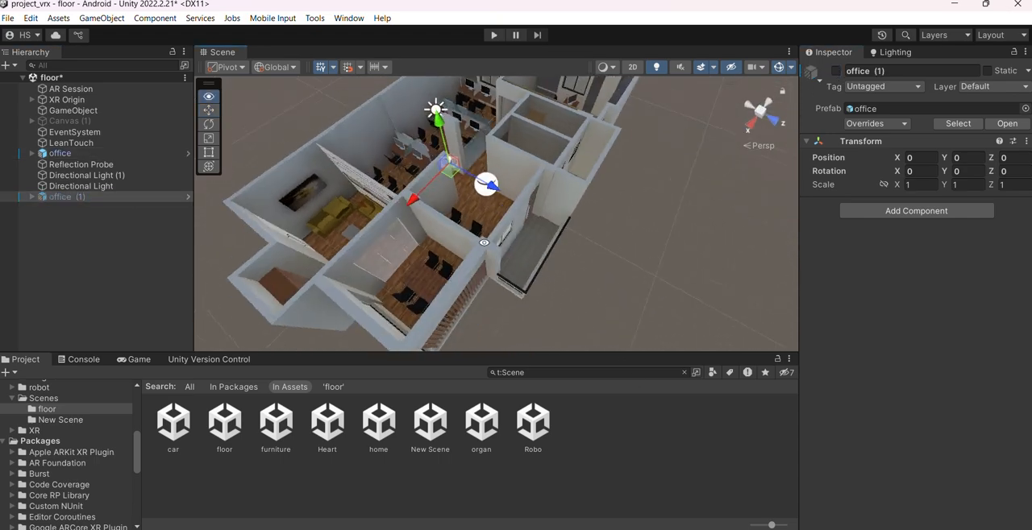
{"action": "middle_click_drag", "start_coordinate": [491, 244], "coordinate": [542, 266]}
{"action": "left_click_drag", "start_coordinate": [542, 261], "coordinate": [487, 232], "text": "alt"}
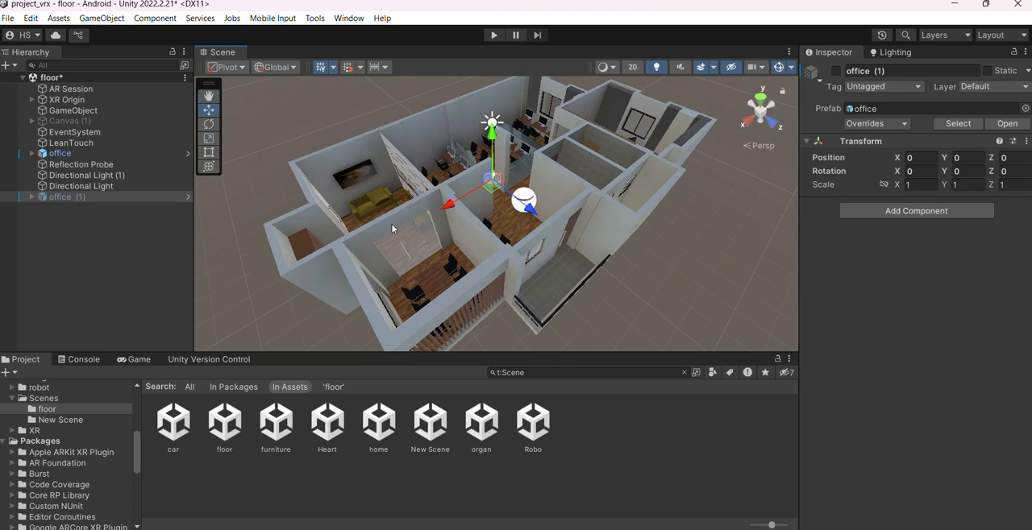
Deactivate the office object and activate office (1) in its place
{"action": "left_click", "coordinate": [121, 154]}
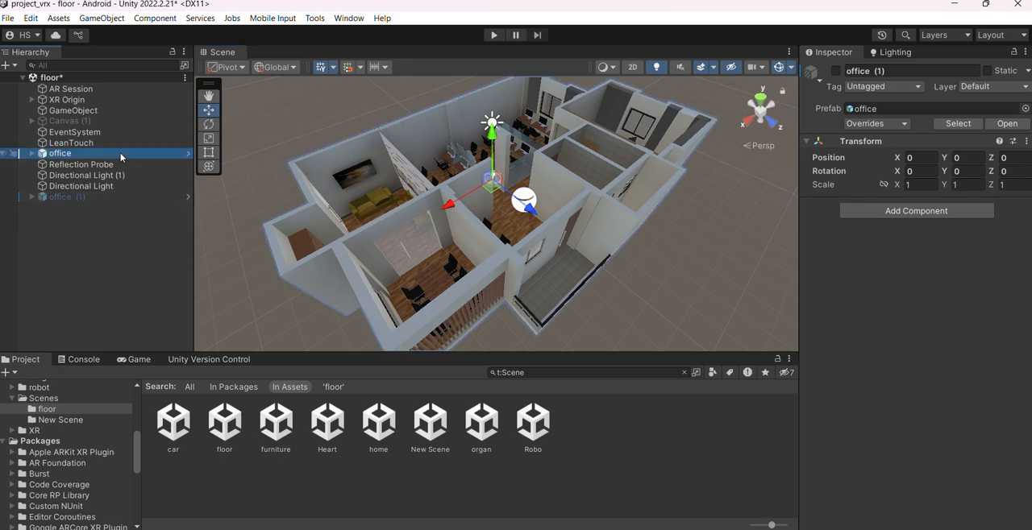
{"action": "left_click", "coordinate": [836, 71]}
{"action": "left_click", "coordinate": [123, 199]}
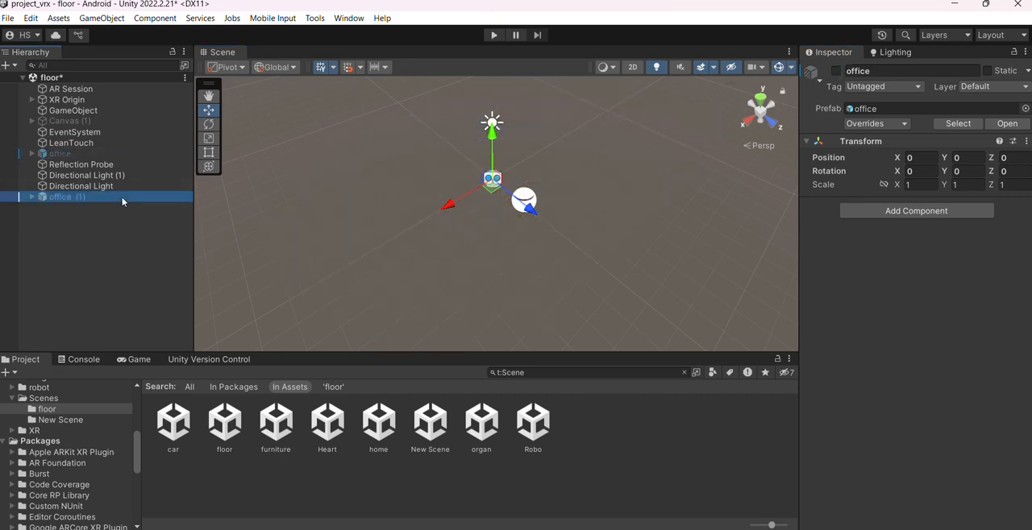
{"action": "left_click", "coordinate": [836, 71]}
Reactivate office and move office (1) along Z to about 10.21 so the two models stand side by side
{"action": "left_click_drag", "start_coordinate": [548, 232], "coordinate": [400, 255], "text": "alt"}
{"action": "left_click_drag", "start_coordinate": [453, 206], "coordinate": [729, 242], "text": "alt"}
{"action": "scroll", "coordinate": [541, 223], "scroll_direction": "down", "scroll_amount": 2}
{"action": "left_click", "coordinate": [60, 153]}
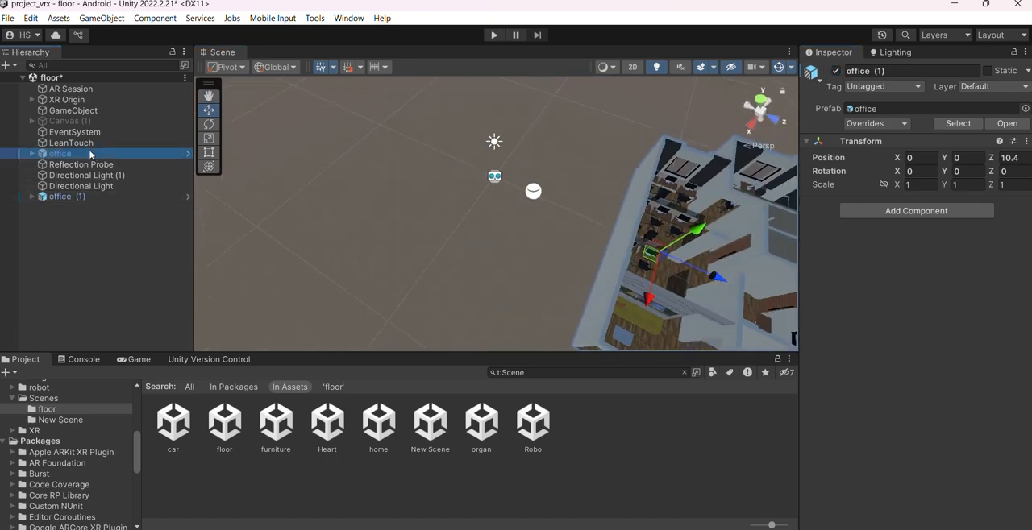
{"action": "left_click", "coordinate": [836, 71]}
{"action": "middle_click_drag", "start_coordinate": [577, 173], "coordinate": [444, 128]}
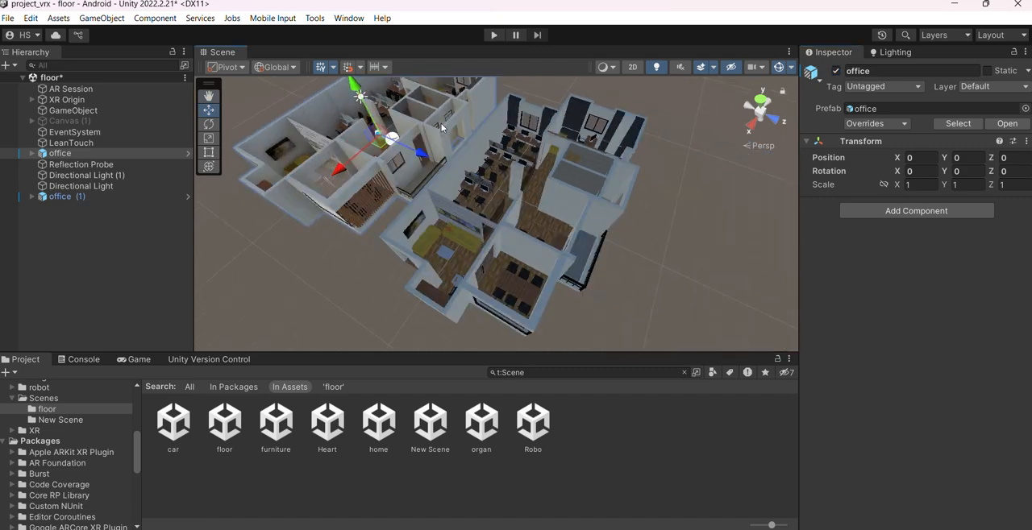
{"action": "left_click", "coordinate": [122, 197]}
{"action": "middle_click_drag", "start_coordinate": [630, 220], "coordinate": [656, 270]}
{"action": "left_click_drag", "start_coordinate": [581, 265], "coordinate": [576, 262]}
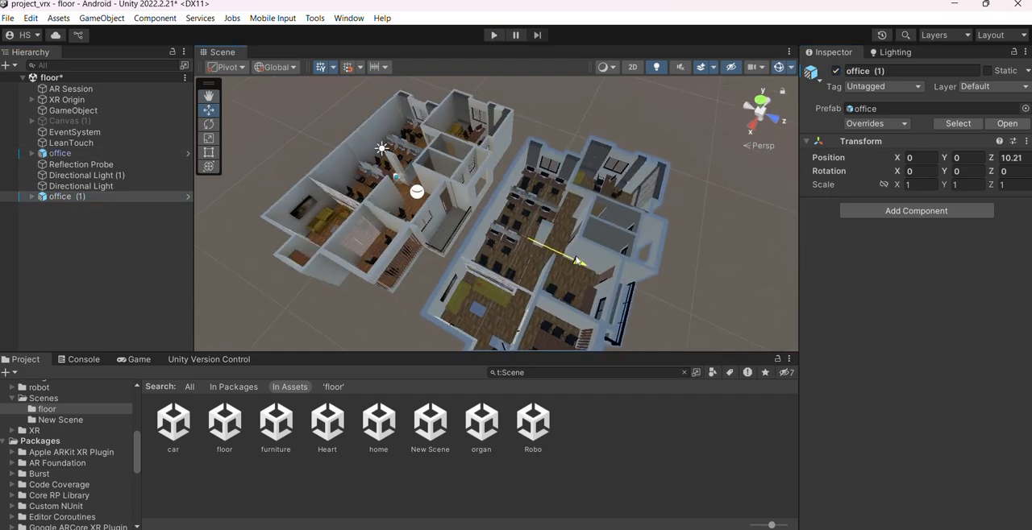
Examine the two office models side by side from several angles to compare their lighting and appearance
{"action": "left_click_drag", "start_coordinate": [493, 181], "coordinate": [100, 215], "text": "alt"}
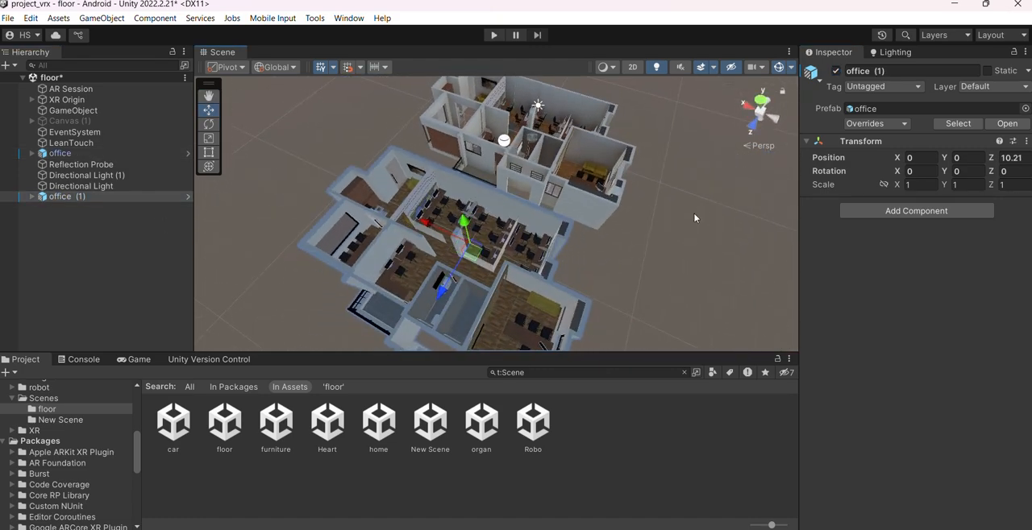
{"action": "left_click", "coordinate": [646, 259]}
{"action": "left_click_drag", "start_coordinate": [645, 258], "coordinate": [499, 226], "text": "alt"}
{"action": "scroll", "coordinate": [519, 231], "scroll_direction": "up", "scroll_amount": 1}
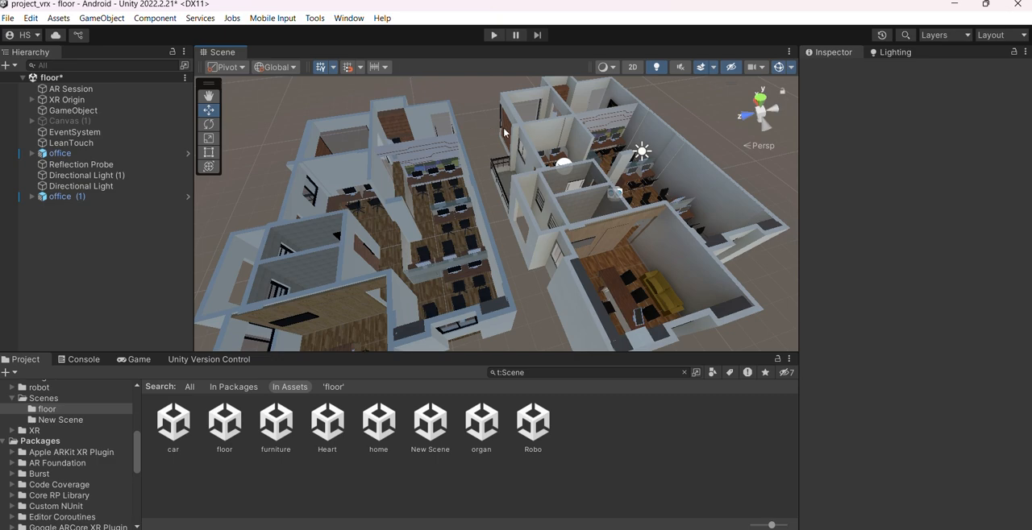
{"action": "left_click_drag", "start_coordinate": [339, 190], "coordinate": [545, 252], "text": "alt"}
{"action": "left_click_drag", "start_coordinate": [535, 216], "coordinate": [509, 210], "text": "alt"}
{"action": "middle_click_drag", "start_coordinate": [508, 209], "coordinate": [512, 200]}
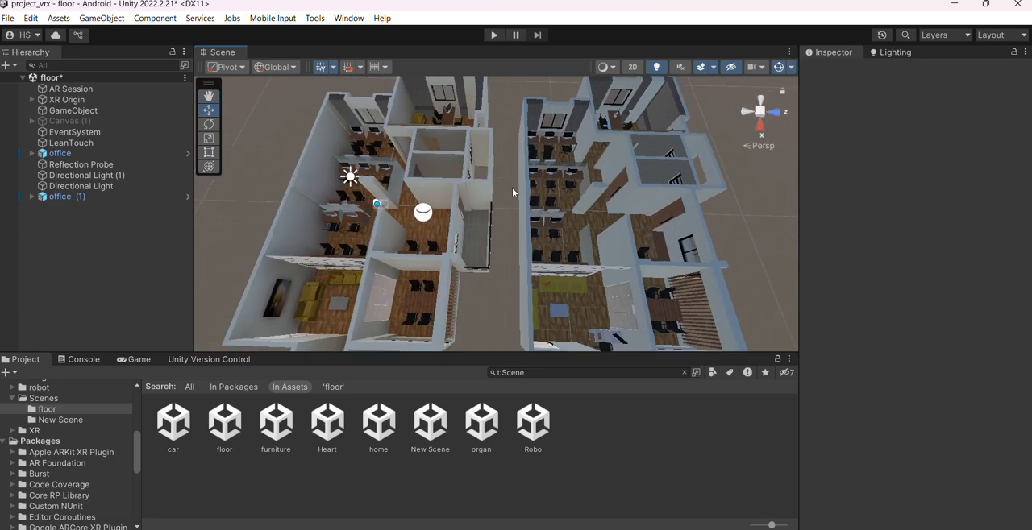
{"action": "left_click_drag", "start_coordinate": [351, 234], "coordinate": [313, 245], "text": "alt"}
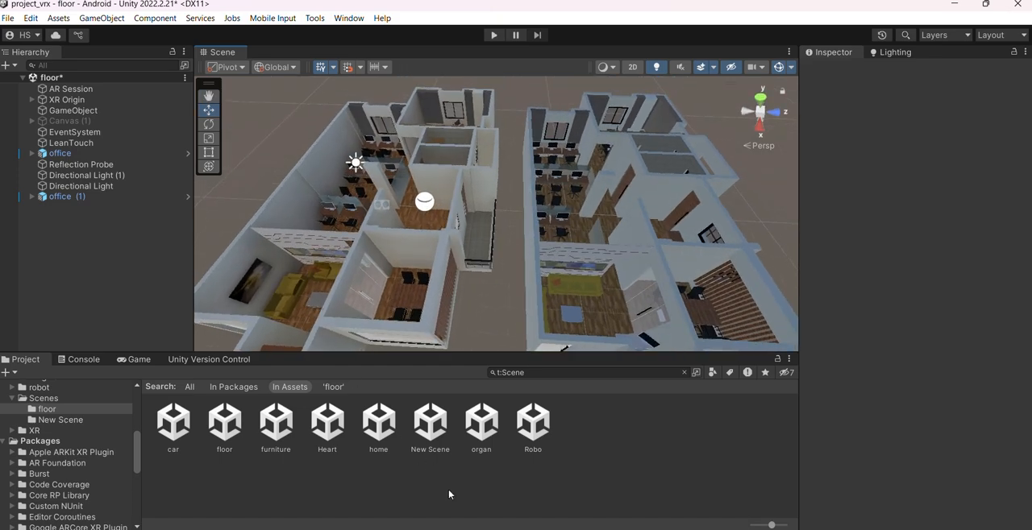
Open the scene named New Scene and frame its Main Camera
{"action": "double_click", "coordinate": [431, 430]}
{"action": "left_click", "coordinate": [551, 305]}
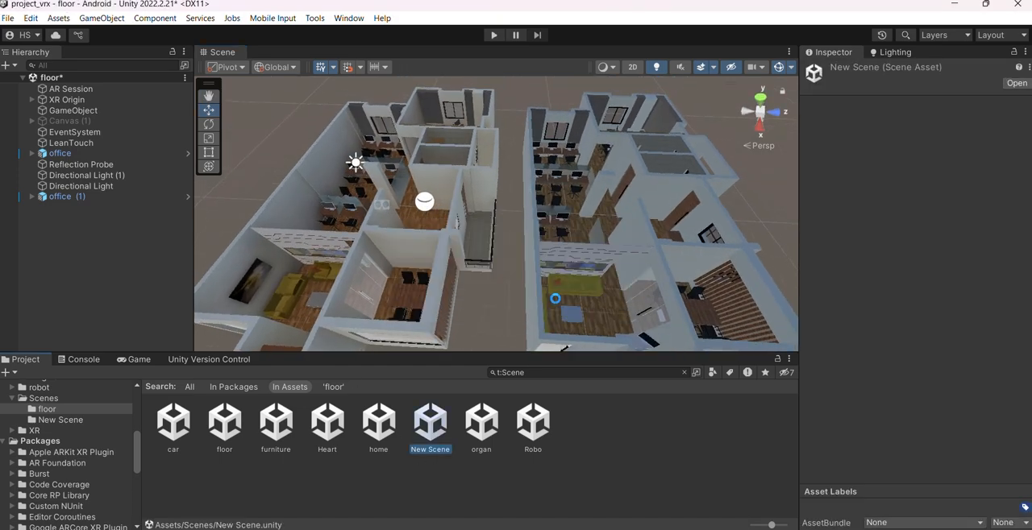
{"action": "double_click", "coordinate": [75, 89]}
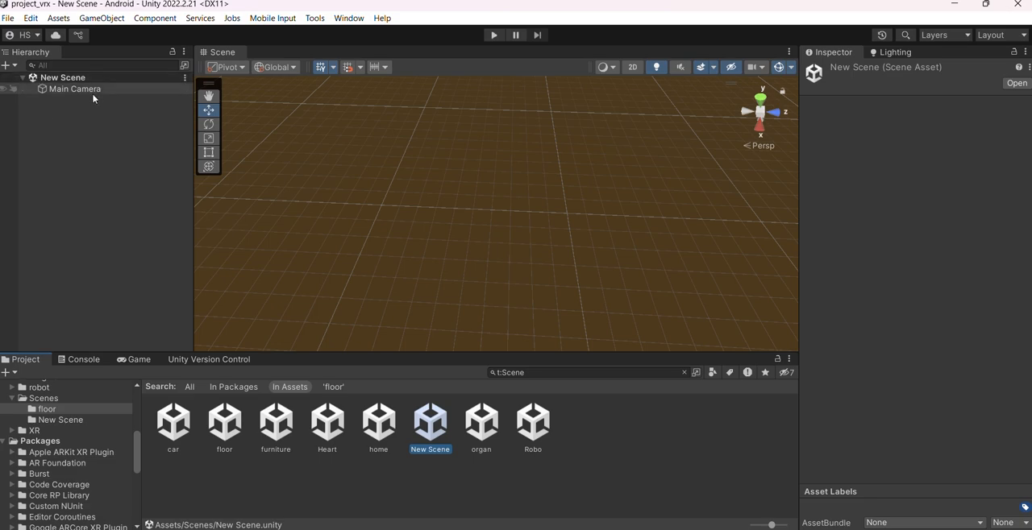
{"action": "left_click", "coordinate": [387, 237]}
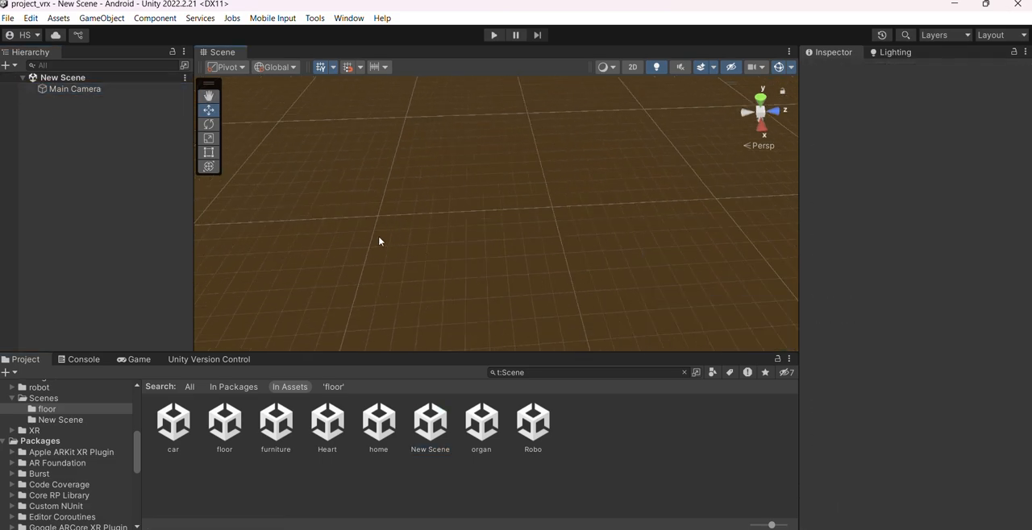
{"action": "right_click_drag", "start_coordinate": [379, 239], "coordinate": [439, 261]}
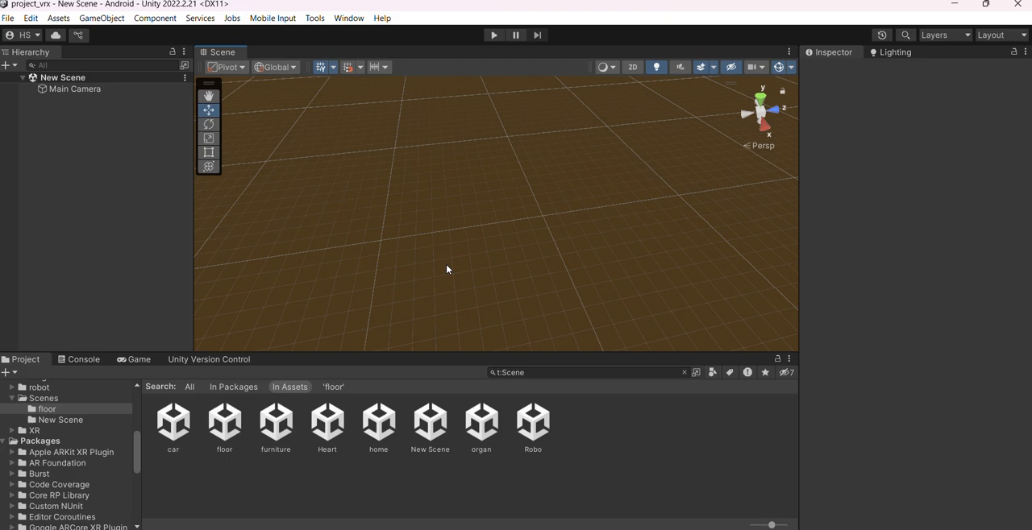
{"action": "right_click_drag", "start_coordinate": [444, 215], "coordinate": [553, 218]}
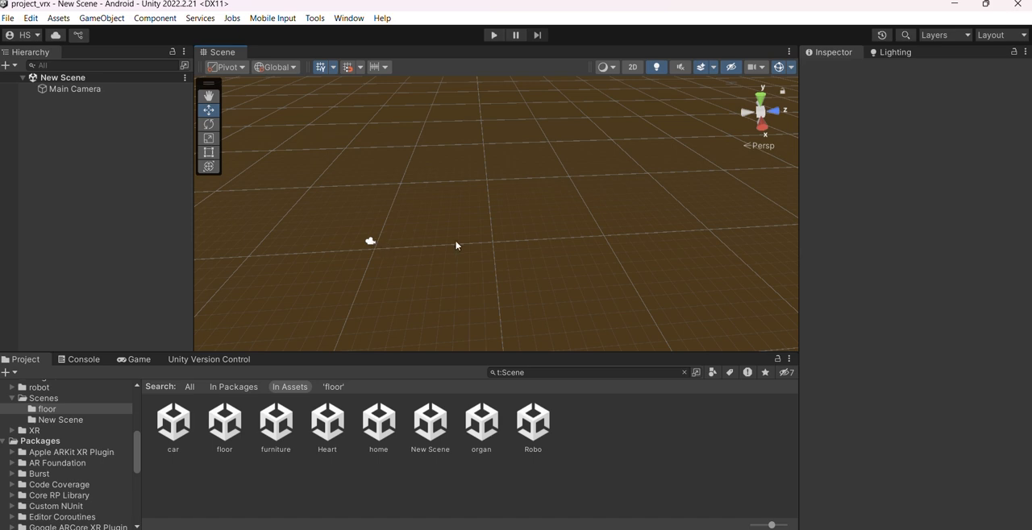
{"action": "scroll", "coordinate": [456, 246], "scroll_direction": "up", "scroll_amount": 5}
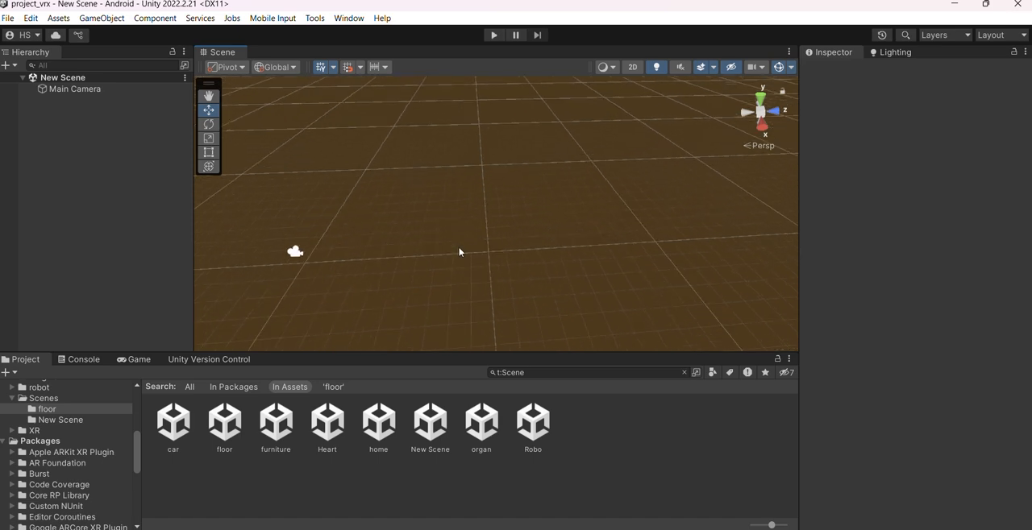
{"action": "scroll", "coordinate": [460, 253], "scroll_direction": "up", "scroll_amount": 2}
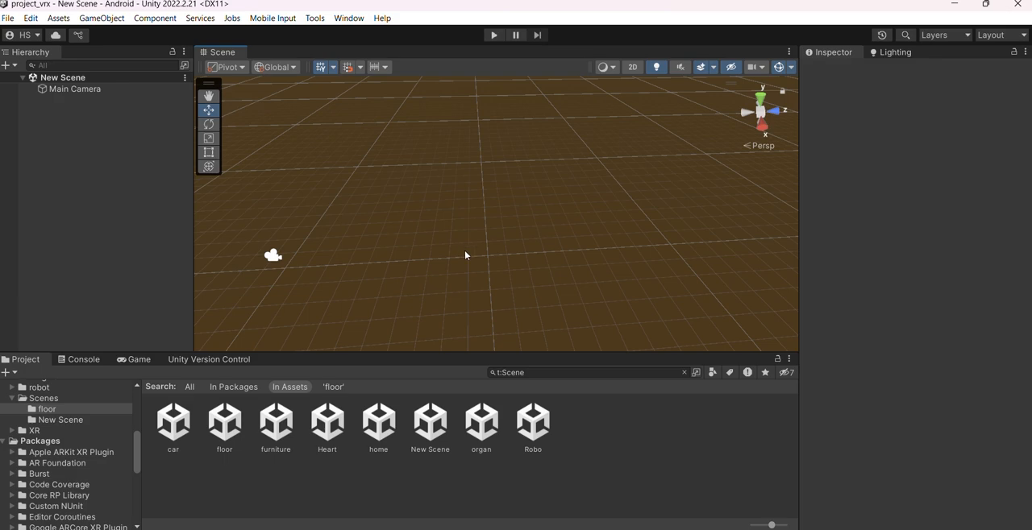
{"action": "scroll", "coordinate": [463, 250], "scroll_direction": "up", "scroll_amount": 1}
{"action": "scroll", "coordinate": [580, 233], "scroll_direction": "down", "scroll_amount": 3}
{"action": "middle_click_drag", "start_coordinate": [555, 241], "coordinate": [443, 239]}
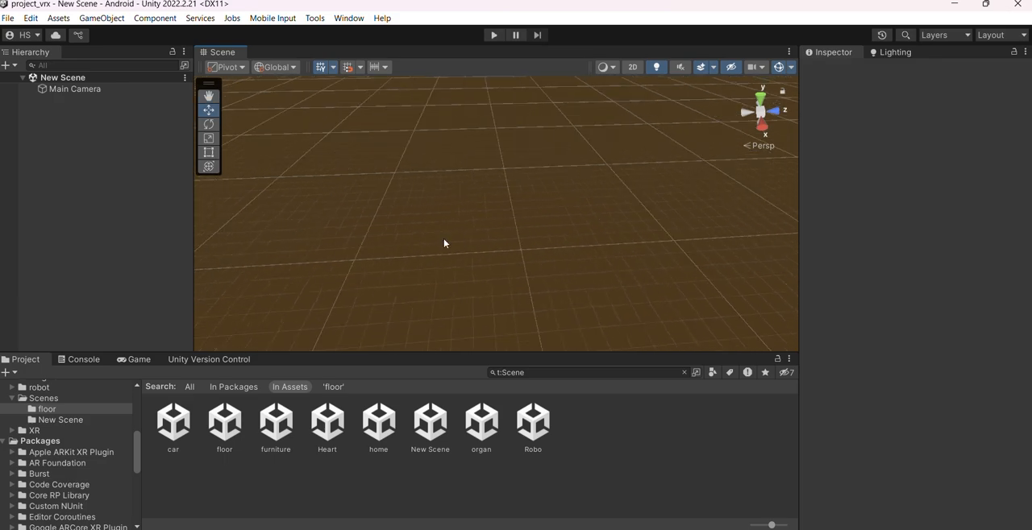
{"action": "right_click_drag", "start_coordinate": [445, 242], "coordinate": [406, 210]}
Frame the Main Camera and add a 3D plane to the scene
{"action": "left_click", "coordinate": [112, 90]}
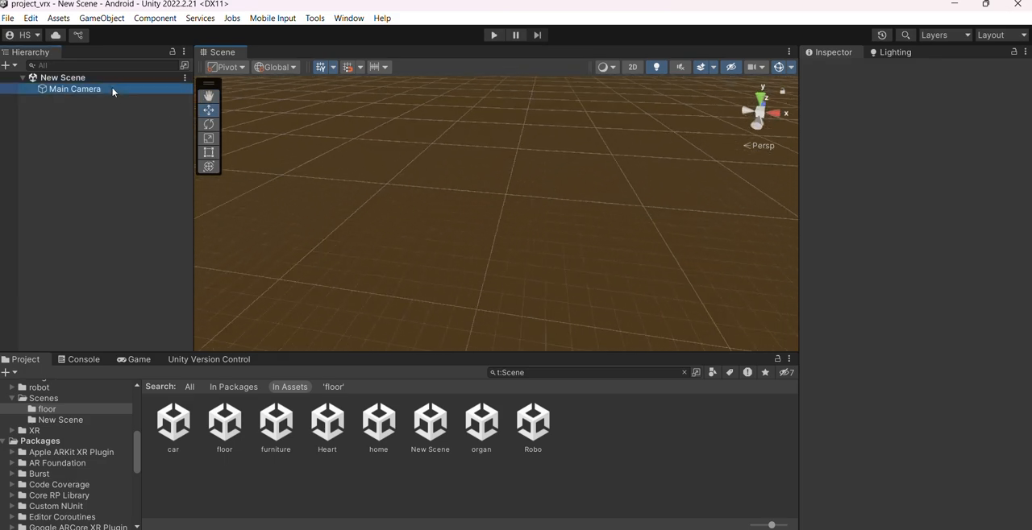
{"action": "key", "text": "f"}
{"action": "left_click", "coordinate": [409, 217]}
{"action": "right_click", "coordinate": [112, 117]}
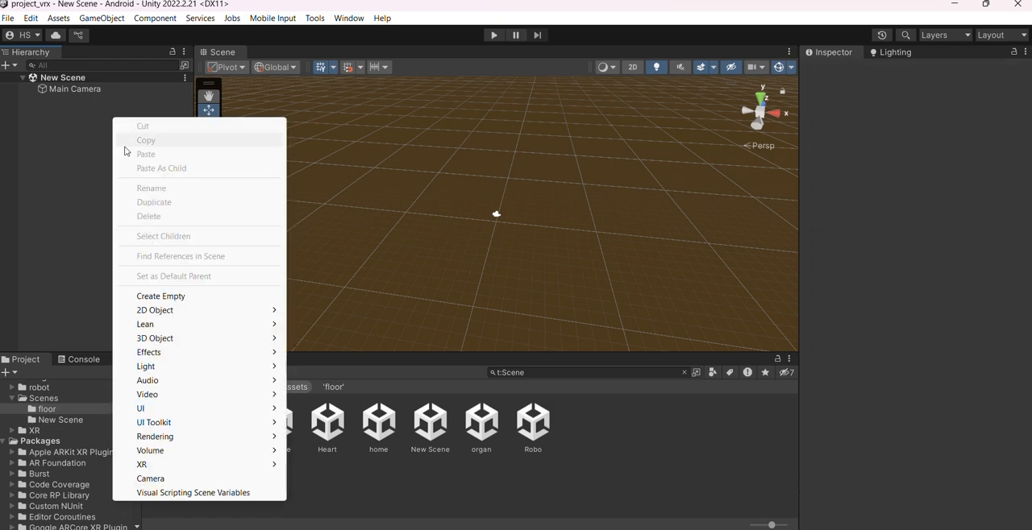
{"action": "mouse_move", "coordinate": [194, 339]}
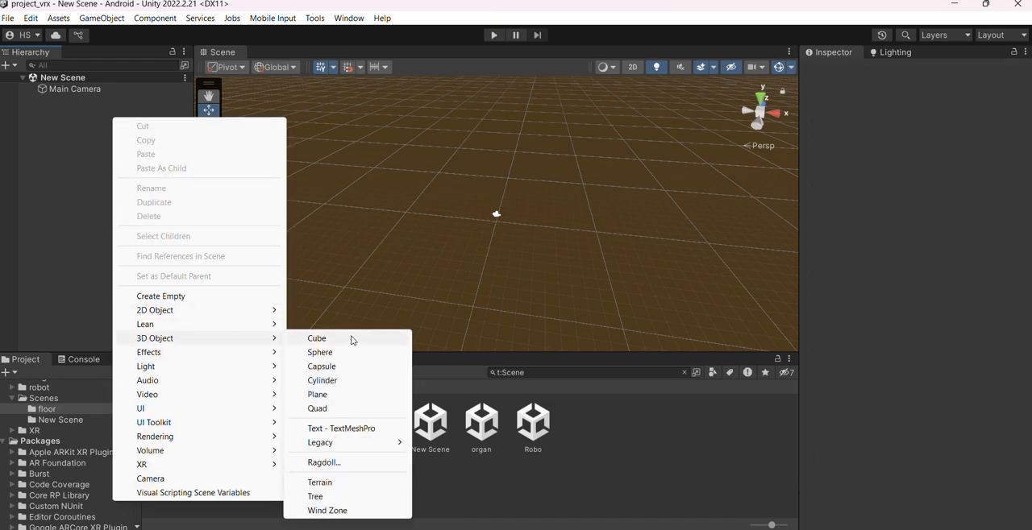
{"action": "left_click", "coordinate": [337, 395]}
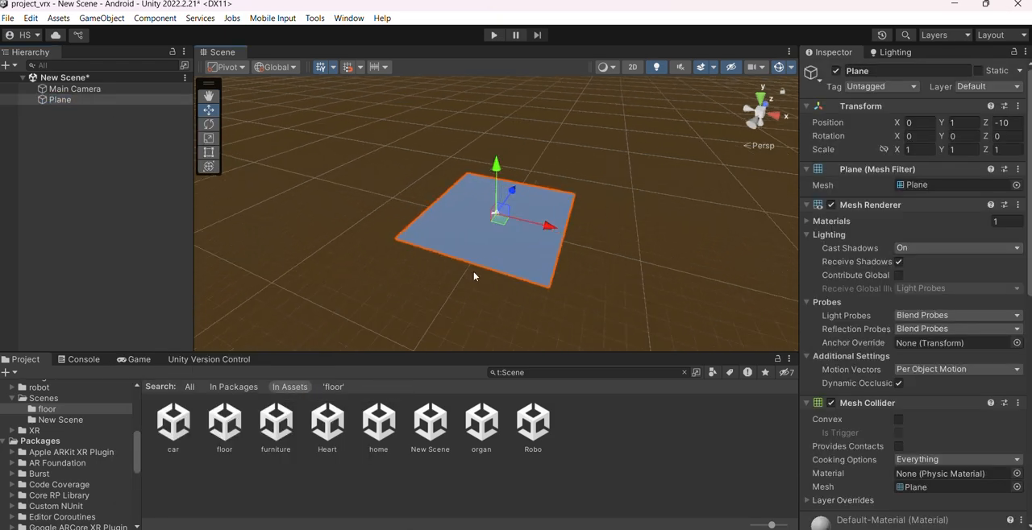
Add a 3D cube to the scene as a separate root object
{"action": "scroll", "coordinate": [474, 275], "scroll_direction": "up", "scroll_amount": 5}
{"action": "left_click", "coordinate": [103, 138]}
{"action": "right_click", "coordinate": [79, 117]}
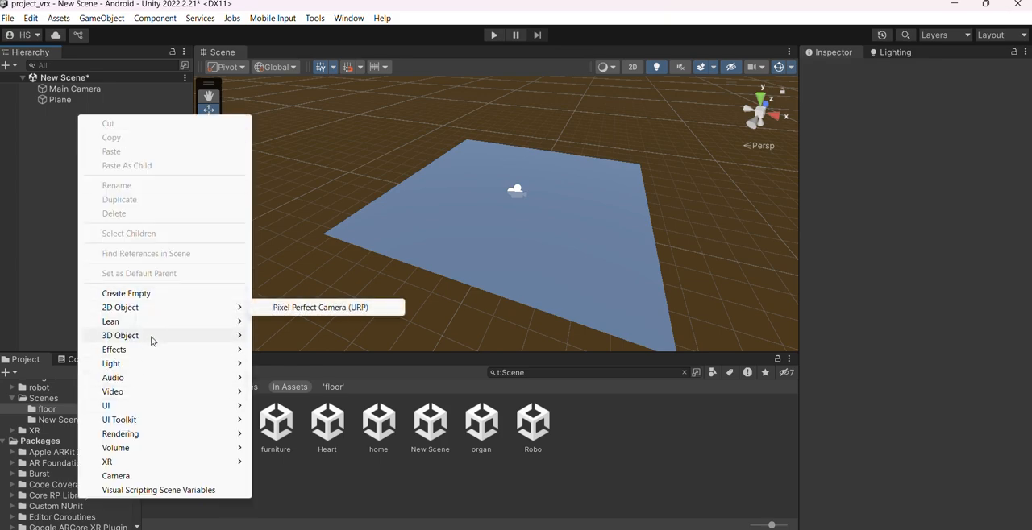
{"action": "mouse_move", "coordinate": [153, 342]}
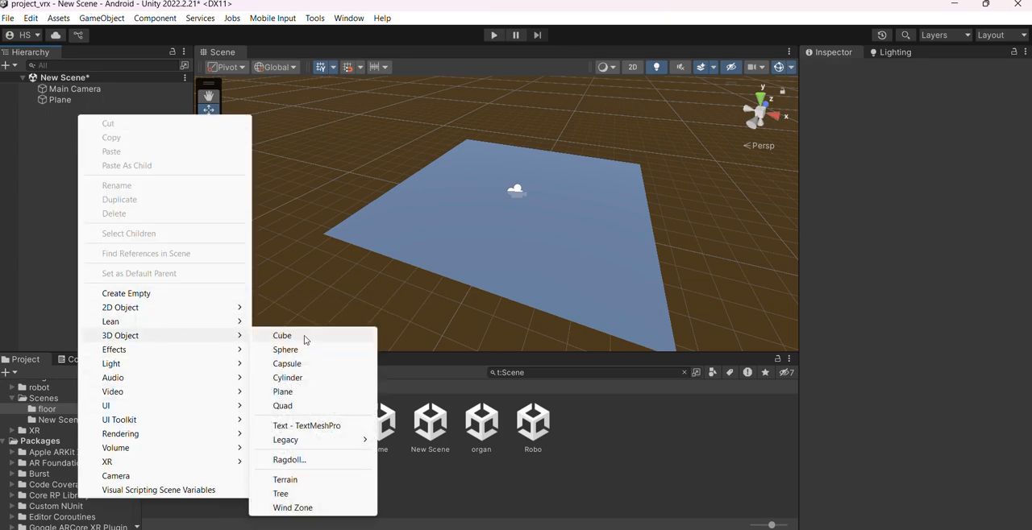
{"action": "left_click", "coordinate": [306, 336]}
{"action": "scroll", "coordinate": [368, 242], "scroll_direction": "up", "scroll_amount": 5}
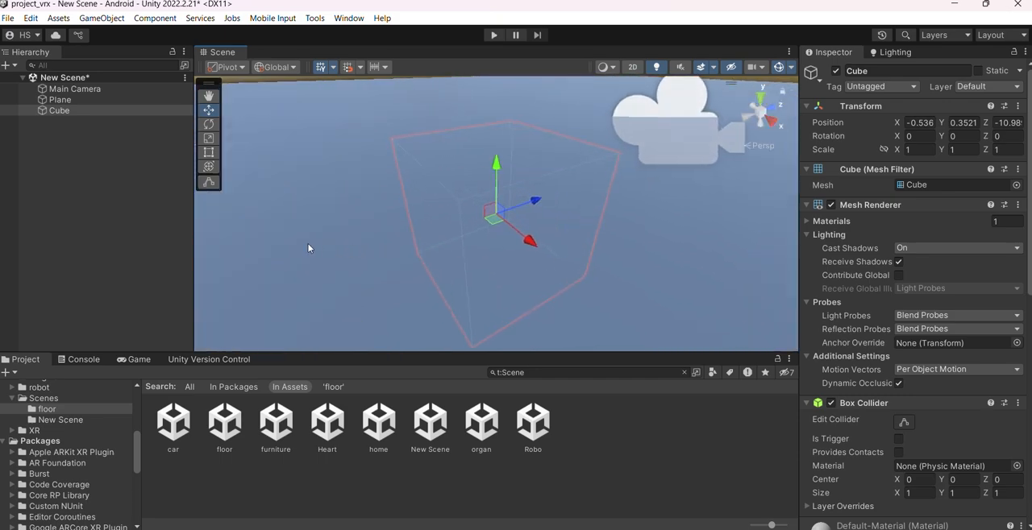
Try lowering the plane along Y to about 0.33, and undo the move
{"action": "left_click_drag", "start_coordinate": [308, 244], "coordinate": [582, 204], "text": "alt"}
{"action": "scroll", "coordinate": [582, 204], "scroll_direction": "down", "scroll_amount": 5}
{"action": "left_click", "coordinate": [440, 233]}
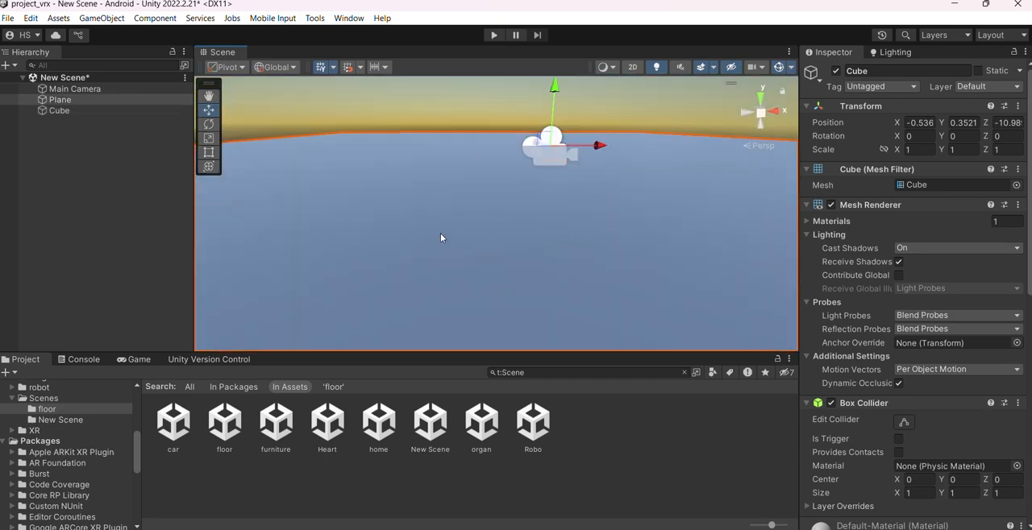
{"action": "left_click_drag", "start_coordinate": [561, 98], "coordinate": [562, 141]}
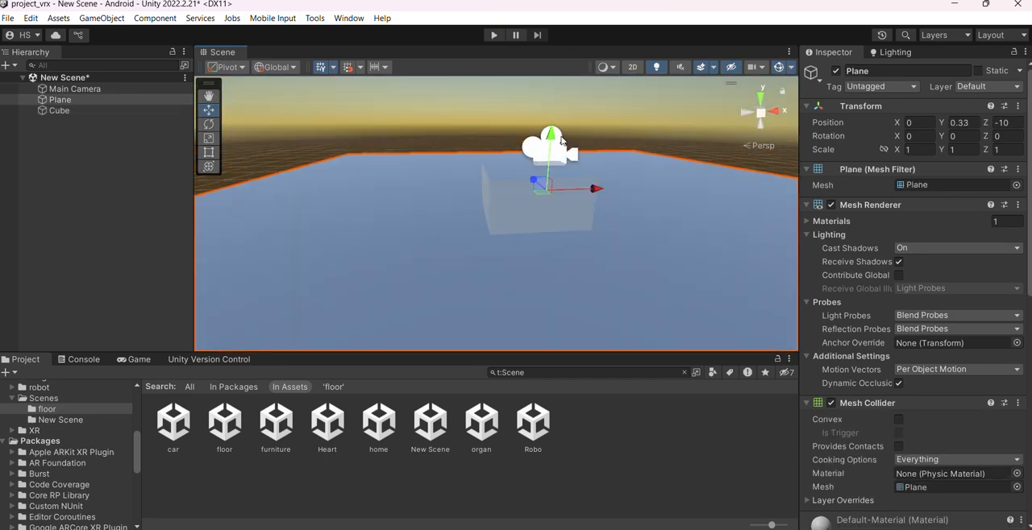
{"action": "key", "text": "ctrl+z"}
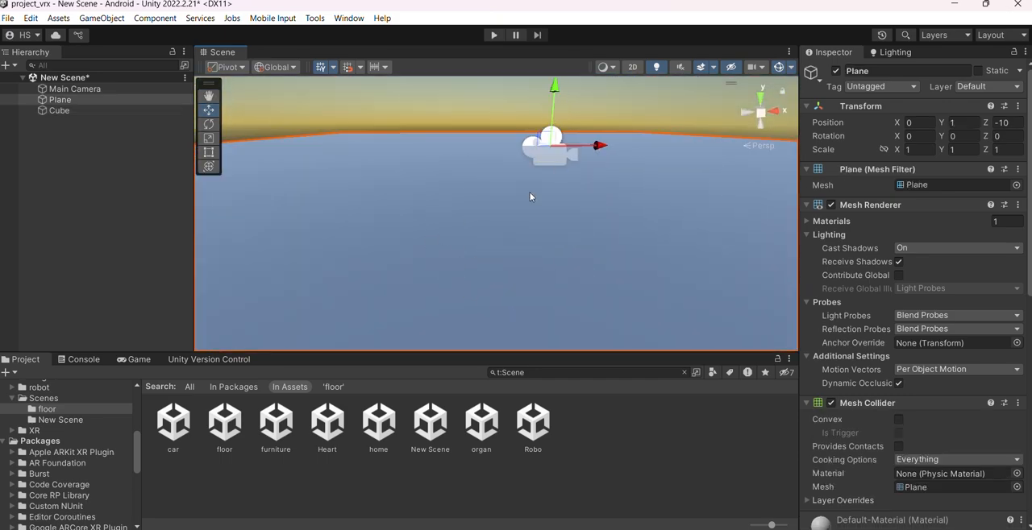
Set the plane's Y and Z positions to 0
{"action": "left_click", "coordinate": [959, 124]}
{"action": "type", "text": "0"}
{"action": "key", "text": "Tab"}
{"action": "type", "text": "0"}
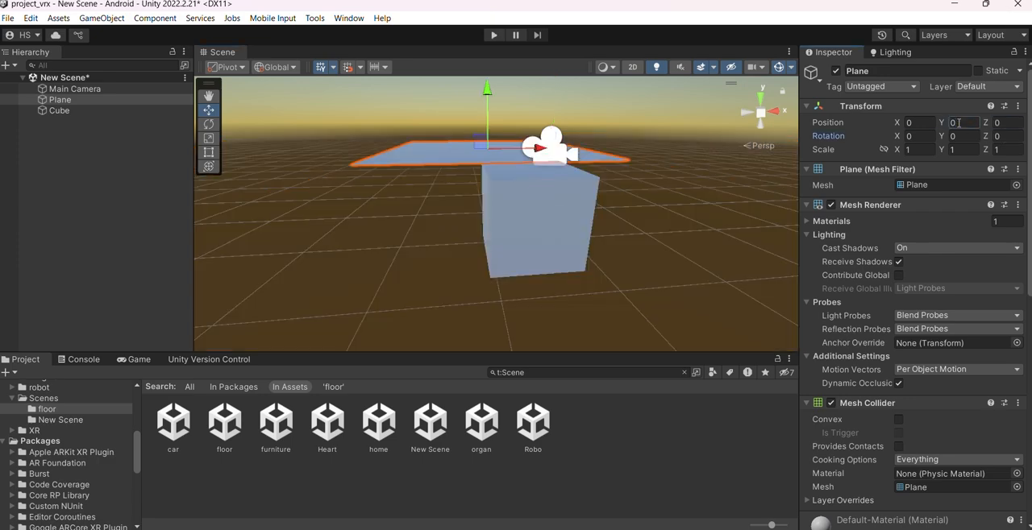
Set the cube's X, Y and Z positions to 0 so it sits at the plane's centre
{"action": "left_click_drag", "start_coordinate": [539, 250], "coordinate": [581, 226], "text": "alt"}
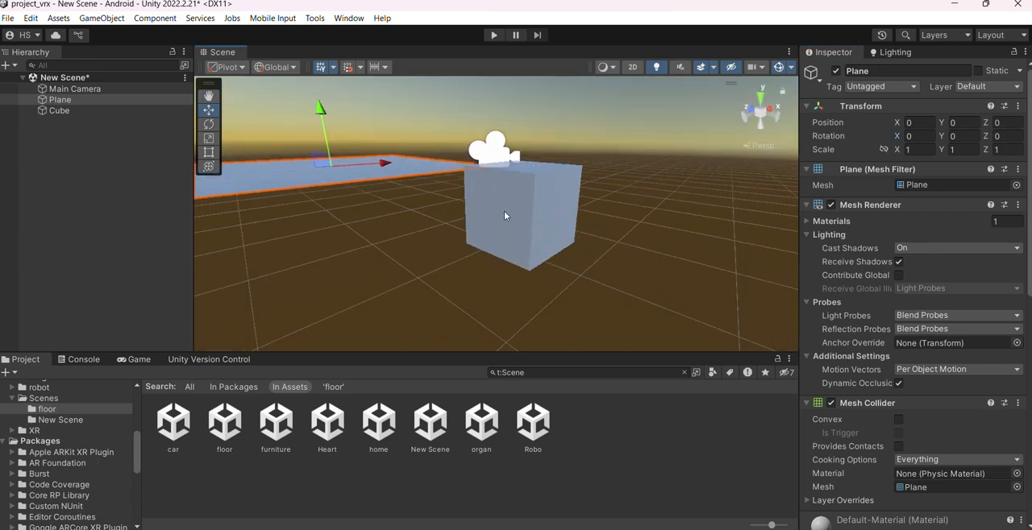
{"action": "left_click", "coordinate": [505, 215]}
{"action": "scroll", "coordinate": [504, 213], "scroll_direction": "down", "scroll_amount": 4}
{"action": "left_click_drag", "start_coordinate": [371, 210], "coordinate": [580, 211], "text": "alt"}
{"action": "scroll", "coordinate": [580, 212], "scroll_direction": "down", "scroll_amount": 3}
{"action": "scroll", "coordinate": [580, 211], "scroll_direction": "down", "scroll_amount": 3}
{"action": "scroll", "coordinate": [475, 237], "scroll_direction": "down", "scroll_amount": 3}
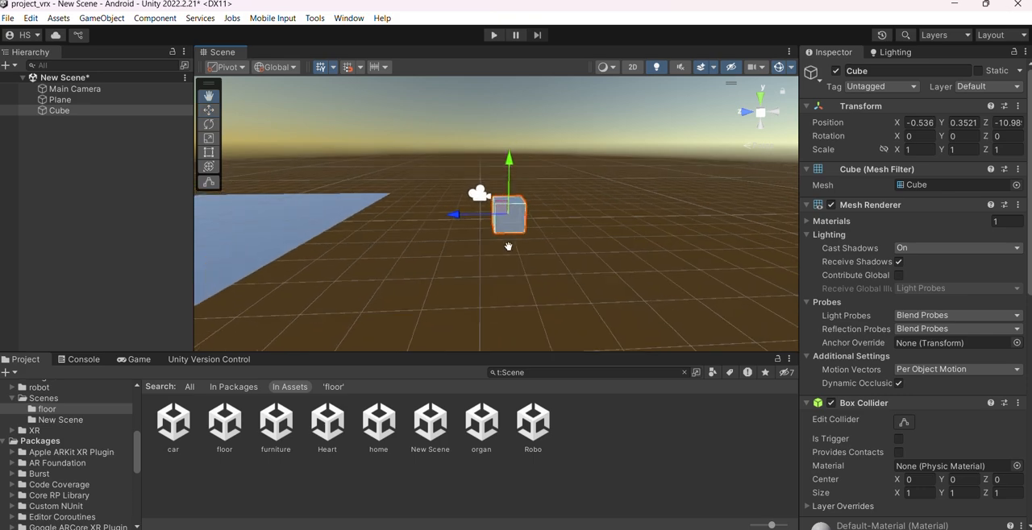
{"action": "middle_click_drag", "start_coordinate": [509, 246], "coordinate": [621, 247]}
{"action": "left_click", "coordinate": [919, 123]}
{"action": "type", "text": "0"}
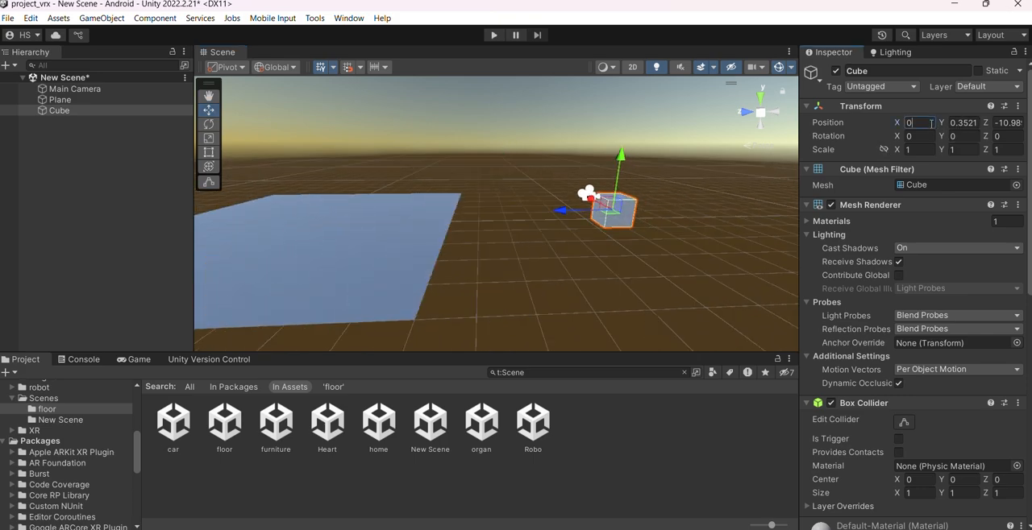
{"action": "key", "text": "Tab"}
{"action": "type", "text": "0"}
{"action": "key", "text": "Tab"}
{"action": "type", "text": "0"}
{"action": "key", "text": "Tab"}
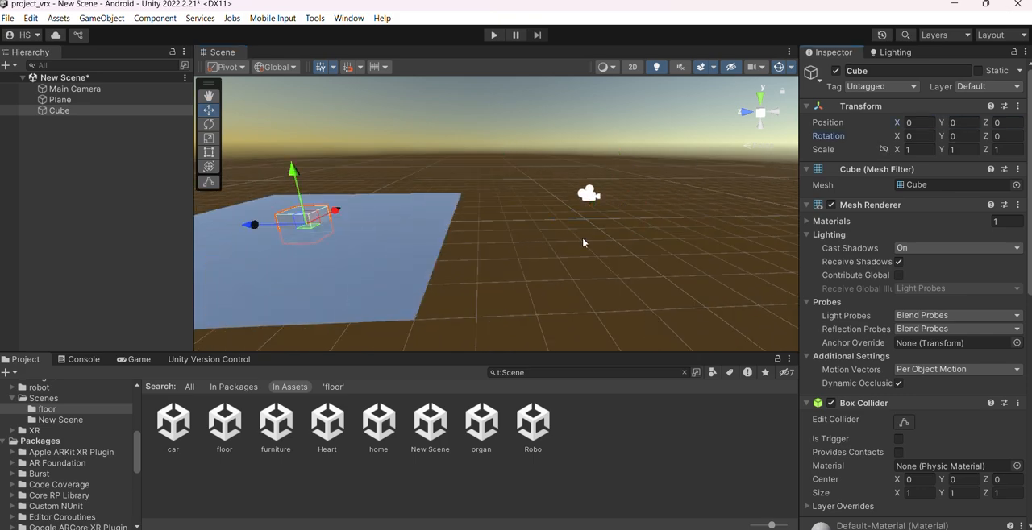
Raise the cube along Y to about 0.5 so its underside rests on the plane
{"action": "key", "text": "f"}
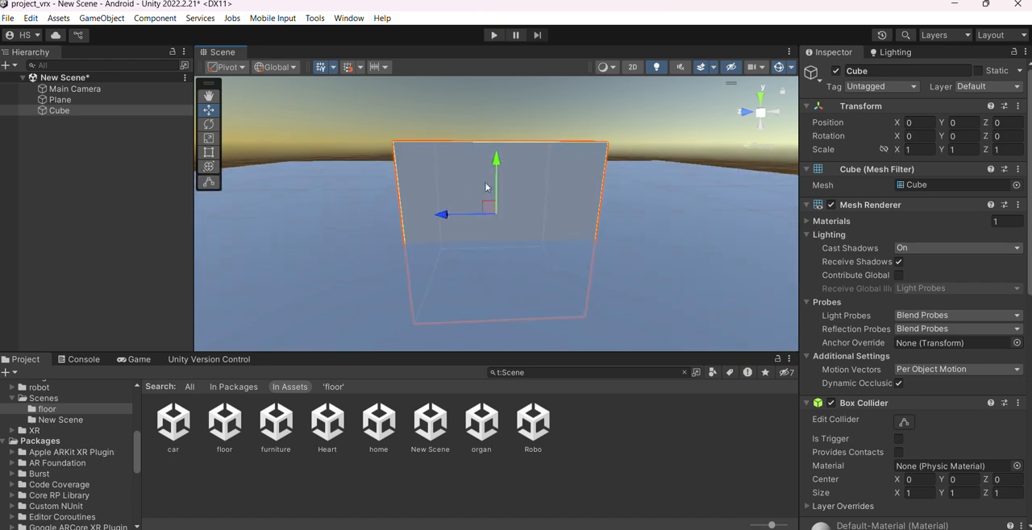
{"action": "left_click_drag", "start_coordinate": [495, 176], "coordinate": [495, 96]}
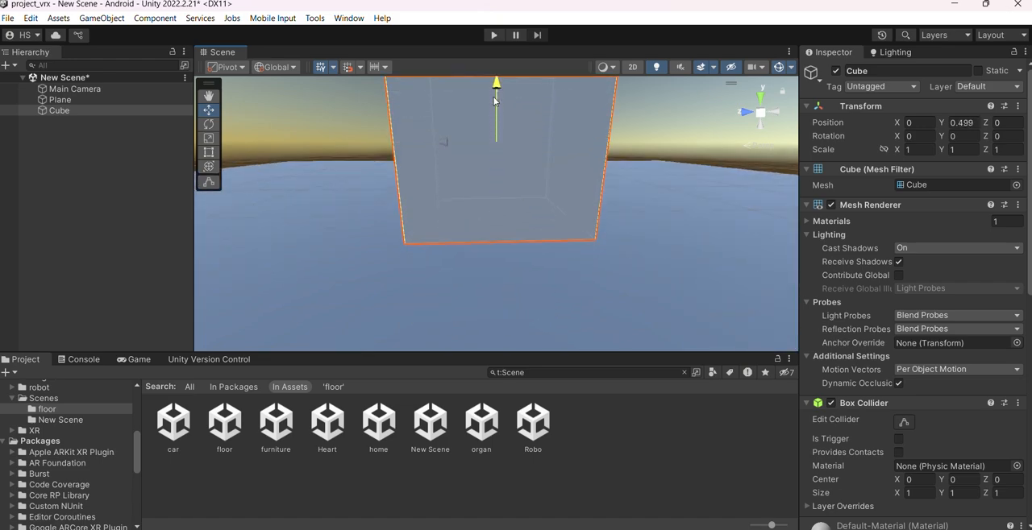
{"action": "scroll", "coordinate": [546, 254], "scroll_direction": "down", "scroll_amount": 6}
{"action": "scroll", "coordinate": [563, 218], "scroll_direction": "down", "scroll_amount": 2}
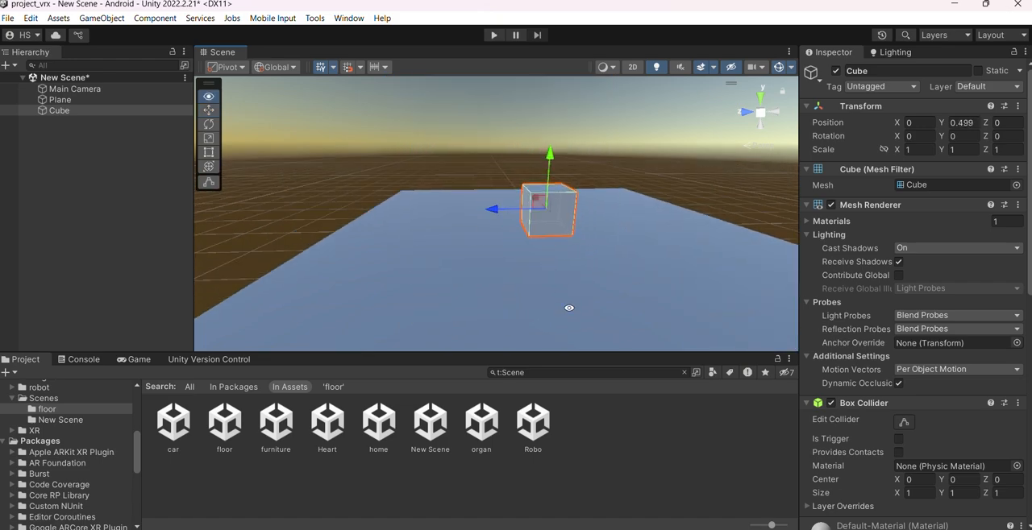
{"action": "left_click_drag", "start_coordinate": [569, 306], "coordinate": [527, 266], "text": "alt"}
{"action": "scroll", "coordinate": [527, 265], "scroll_direction": "down", "scroll_amount": 1}
Add a directional light to the scene as a separate root object
{"action": "left_click", "coordinate": [92, 186]}
{"action": "right_click", "coordinate": [99, 157]}
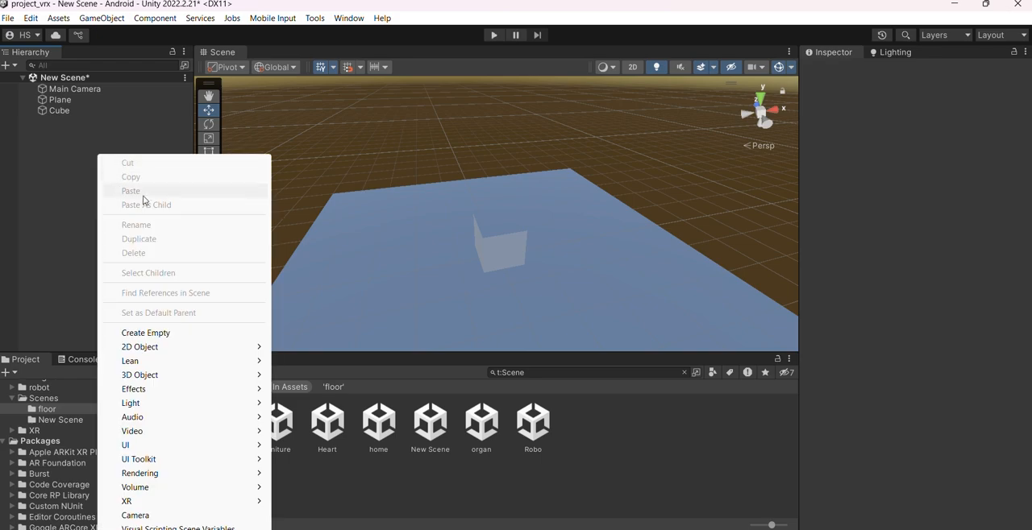
{"action": "left_click", "coordinate": [92, 134]}
{"action": "right_click", "coordinate": [55, 153]}
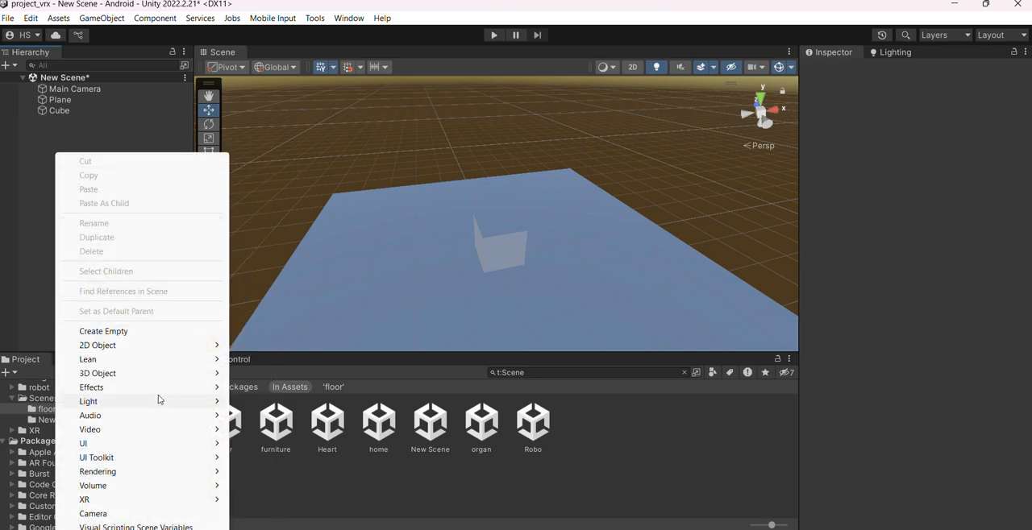
{"action": "mouse_move", "coordinate": [157, 400]}
{"action": "left_click", "coordinate": [379, 401]}
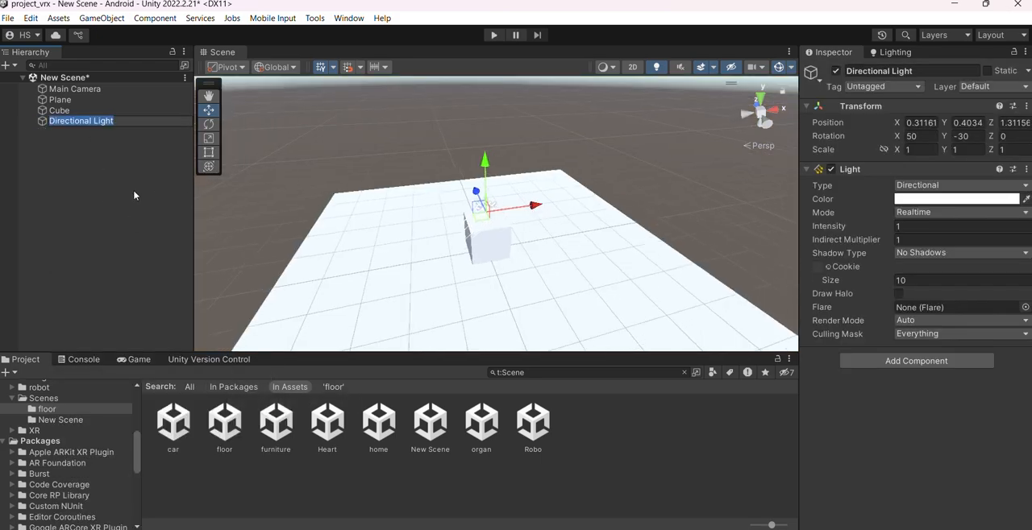
Raise the directional light above the cube, to a Y position of about 2.48
{"action": "left_click_drag", "start_coordinate": [493, 238], "coordinate": [541, 196], "text": "alt"}
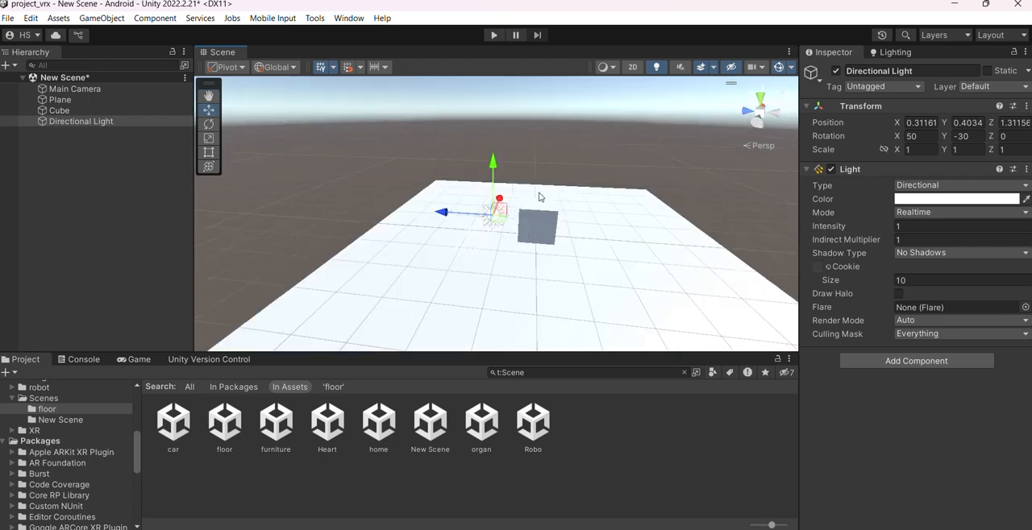
{"action": "left_click_drag", "start_coordinate": [491, 168], "coordinate": [505, 96]}
{"action": "scroll", "coordinate": [614, 164], "scroll_direction": "down", "scroll_amount": 3}
{"action": "middle_click_drag", "start_coordinate": [616, 166], "coordinate": [615, 198]}
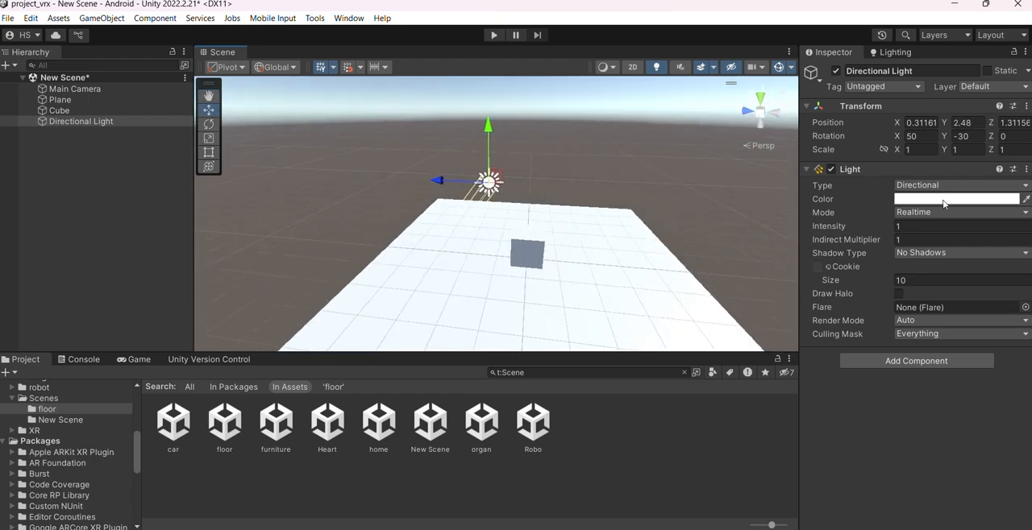
Set the directional light's mode to Baked and its shadow type to Soft Shadows
{"action": "left_click", "coordinate": [947, 212]}
{"action": "left_click", "coordinate": [940, 253]}
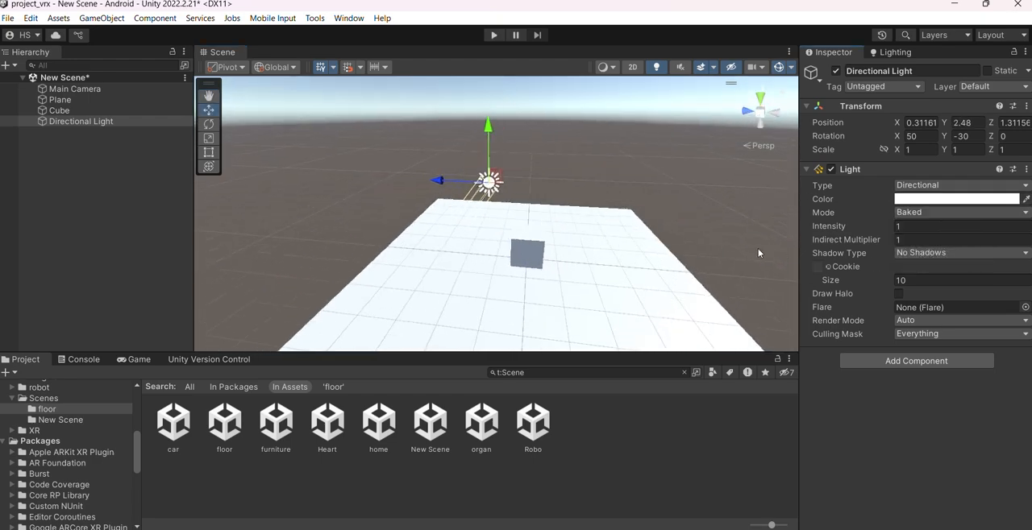
{"action": "middle_click_drag", "start_coordinate": [615, 239], "coordinate": [553, 226]}
{"action": "left_click_drag", "start_coordinate": [553, 226], "coordinate": [592, 221], "text": "alt"}
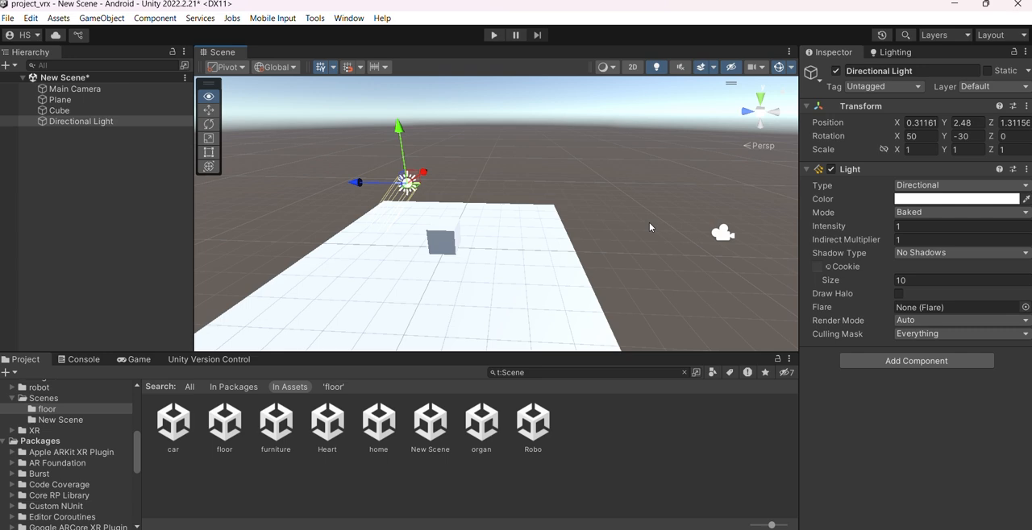
{"action": "left_click", "coordinate": [950, 254]}
{"action": "left_click", "coordinate": [935, 297]}
{"action": "left_click_drag", "start_coordinate": [403, 248], "coordinate": [500, 253], "text": "alt"}
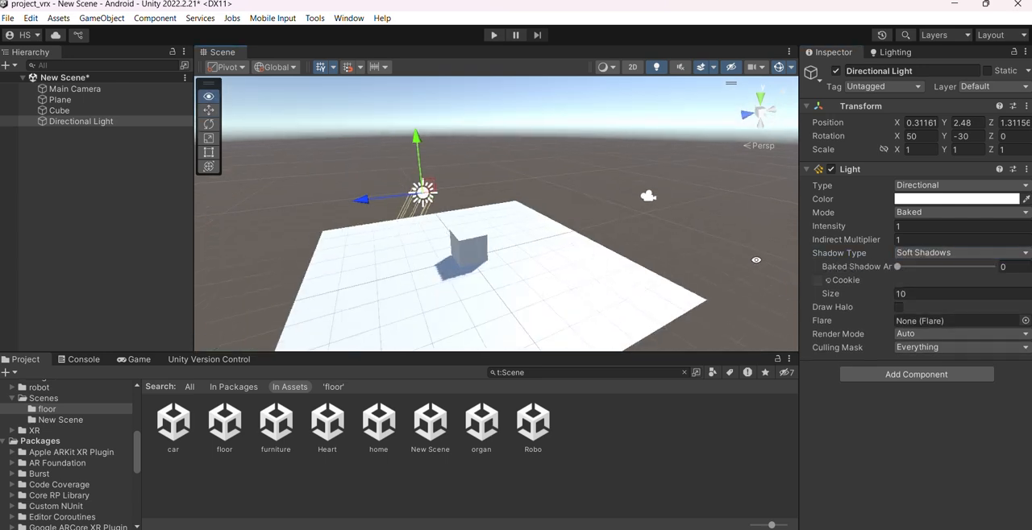
{"action": "scroll", "coordinate": [476, 276], "scroll_direction": "up", "scroll_amount": 3}
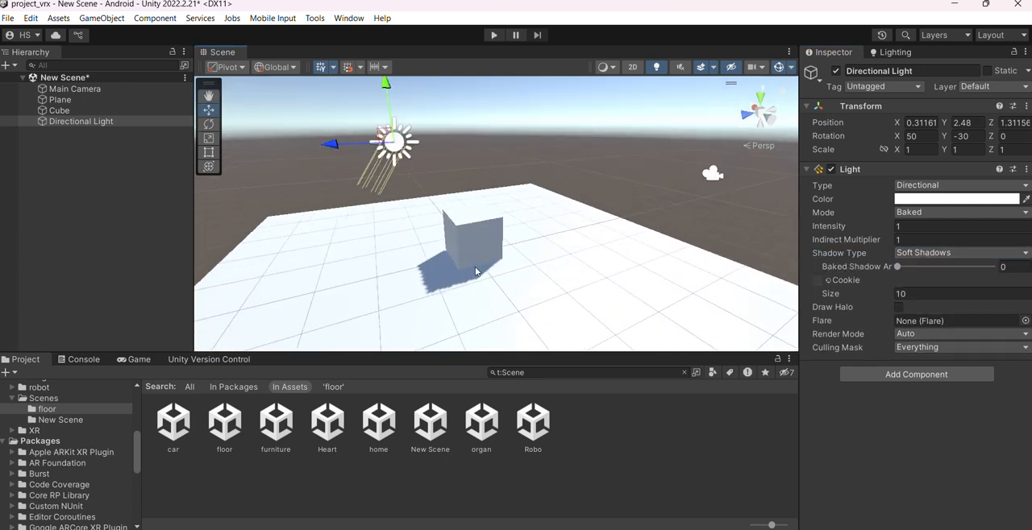
{"action": "left_click_drag", "start_coordinate": [497, 216], "coordinate": [525, 220], "text": "alt"}
{"action": "left_click", "coordinate": [86, 183]}
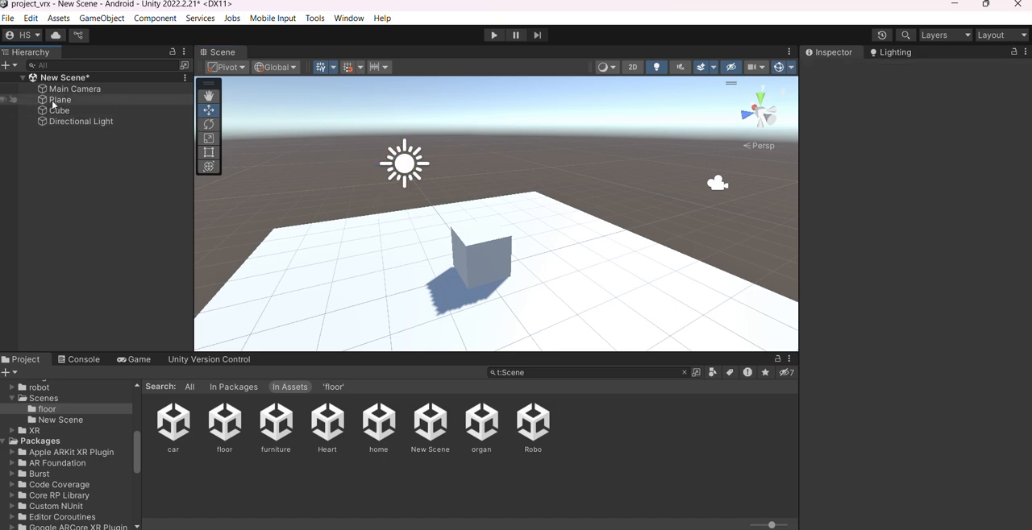
{"action": "left_click", "coordinate": [71, 101]}
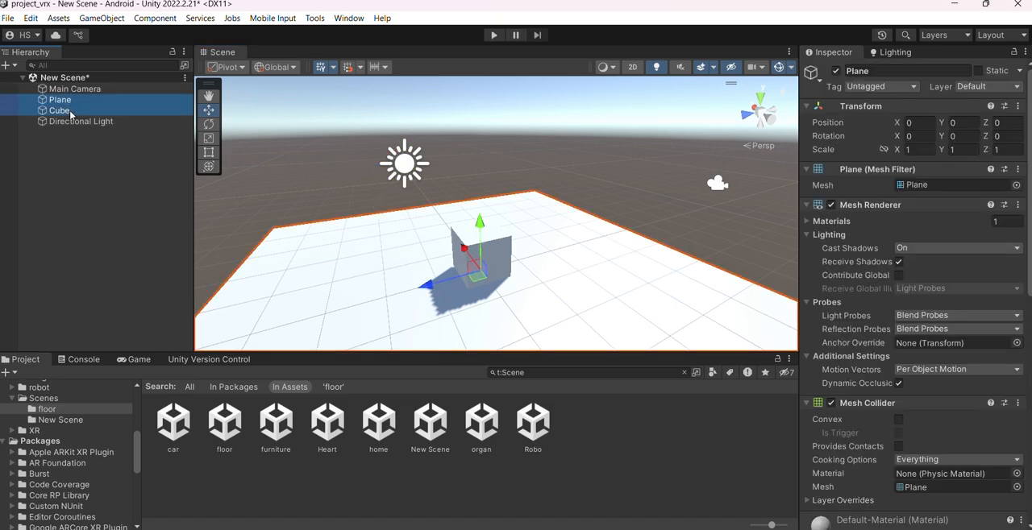
{"action": "right_click", "coordinate": [62, 158]}
{"action": "left_click", "coordinate": [32, 151]}
Create an empty object in the scene and name it Parent_Object
{"action": "right_click", "coordinate": [51, 150]}
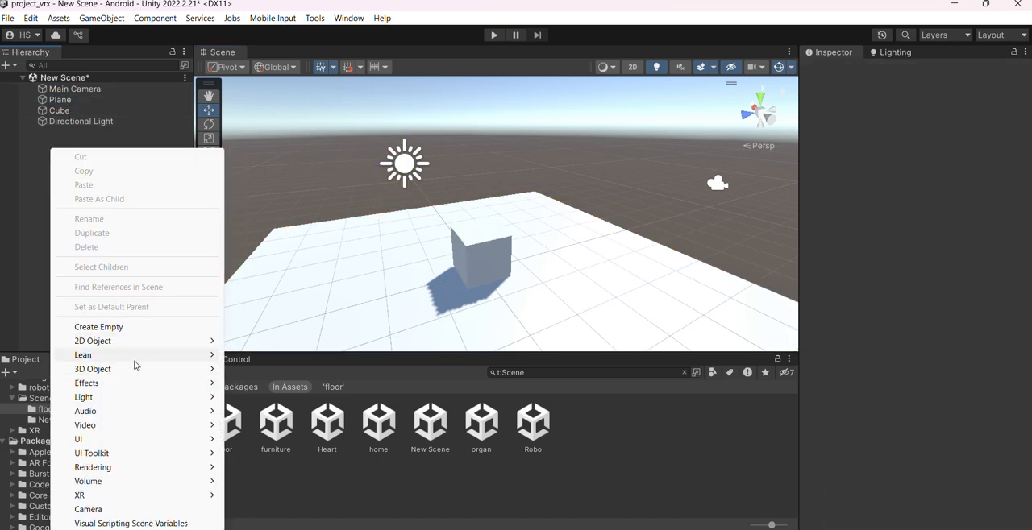
{"action": "left_click", "coordinate": [125, 327]}
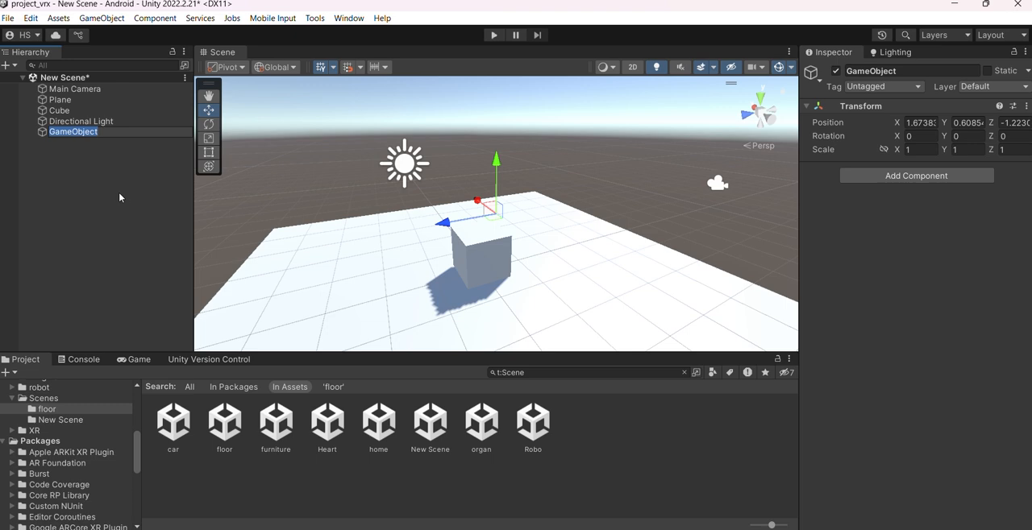
{"action": "type", "text": "Parent_"}
{"action": "key", "text": "Return"}
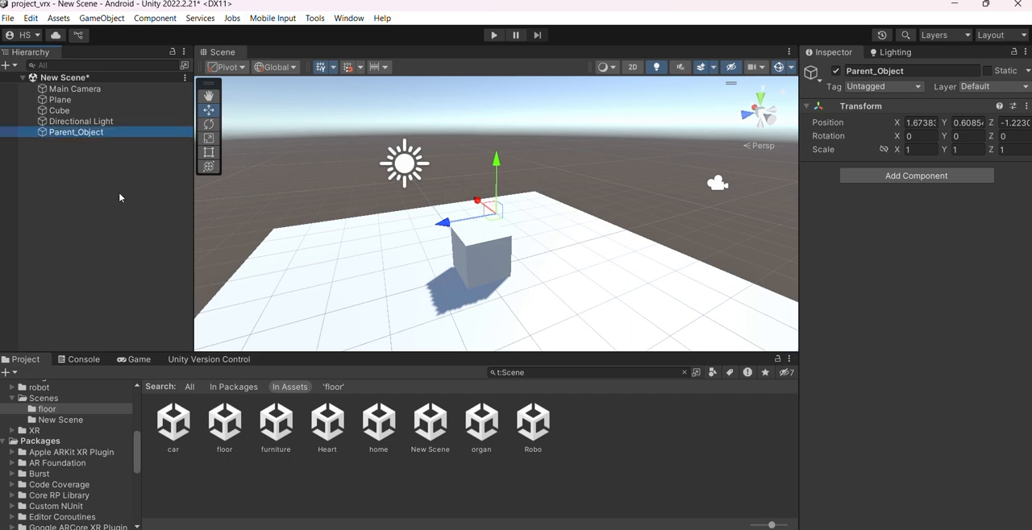
Make the plane and cube children of Parent_Object, and collapse the parent
{"action": "left_click", "coordinate": [59, 111]}
{"action": "left_click", "coordinate": [60, 99], "text": "ctrl"}
{"action": "left_click_drag", "start_coordinate": [60, 99], "coordinate": [86, 133]}
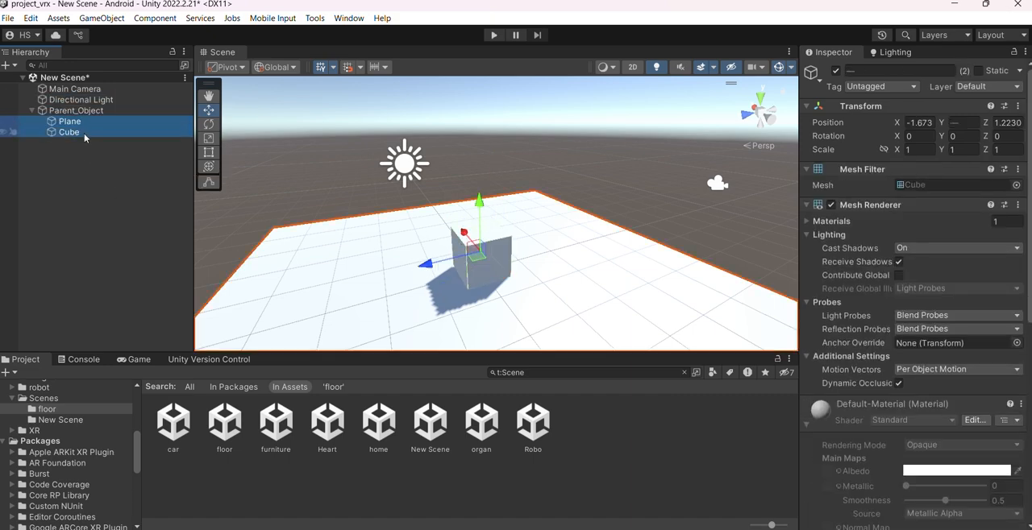
{"action": "left_click", "coordinate": [51, 113]}
{"action": "left_click", "coordinate": [32, 110]}
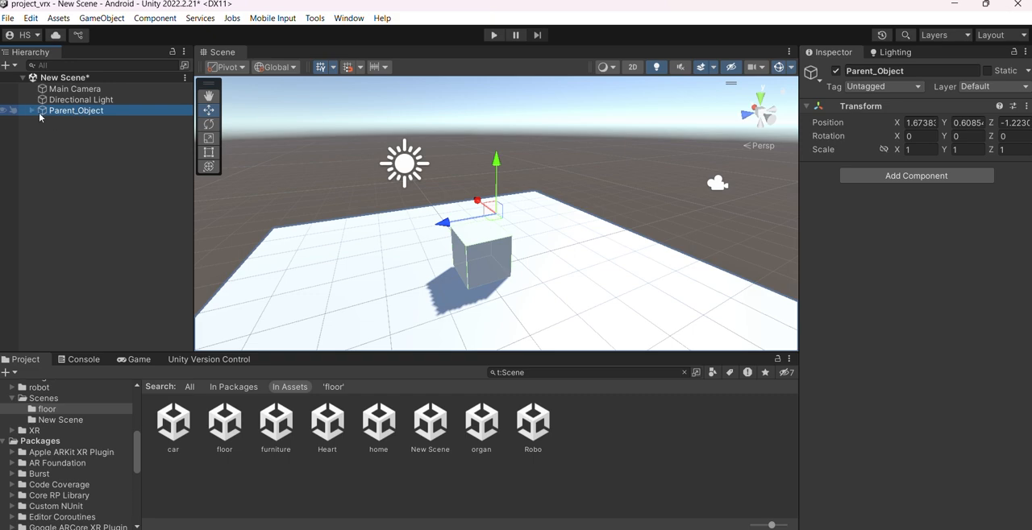
Examine Parent_Object, its plane and cube children, and the directional light from several angles
{"action": "left_click", "coordinate": [77, 138]}
{"action": "left_click", "coordinate": [72, 110]}
{"action": "scroll", "coordinate": [508, 224], "scroll_direction": "down", "scroll_amount": 2}
{"action": "left_click_drag", "start_coordinate": [493, 212], "coordinate": [522, 171]}
{"action": "key", "text": "ctrl+z"}
{"action": "left_click", "coordinate": [129, 101]}
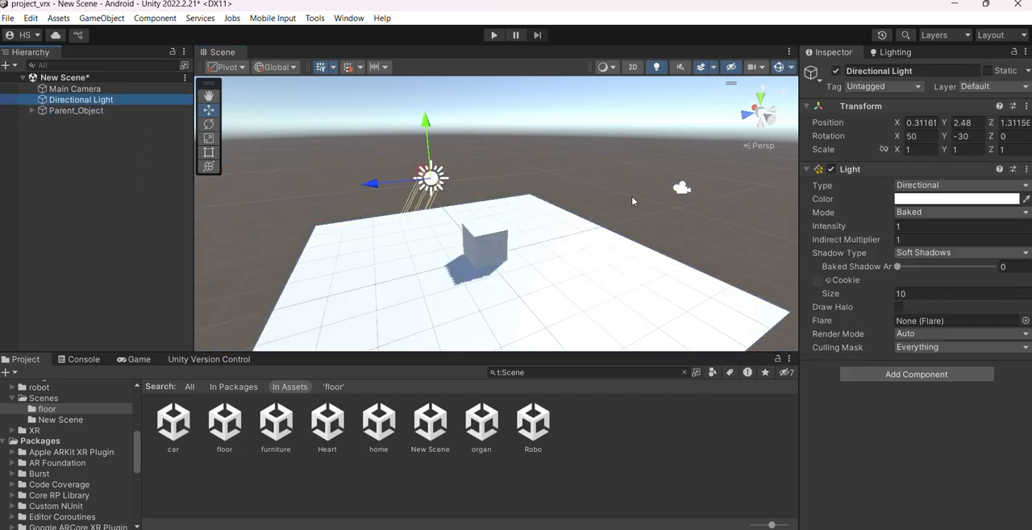
{"action": "key", "text": "f"}
{"action": "key", "text": "ctrl+z"}
{"action": "left_click_drag", "start_coordinate": [435, 216], "coordinate": [418, 237], "text": "alt"}
{"action": "left_click", "coordinate": [76, 112]}
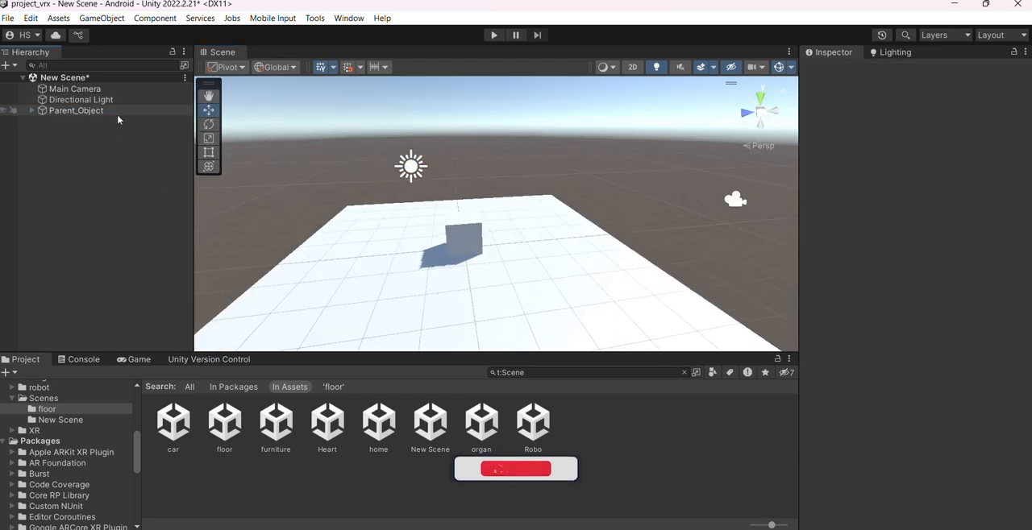
{"action": "left_click", "coordinate": [32, 110]}
{"action": "left_click", "coordinate": [102, 174]}
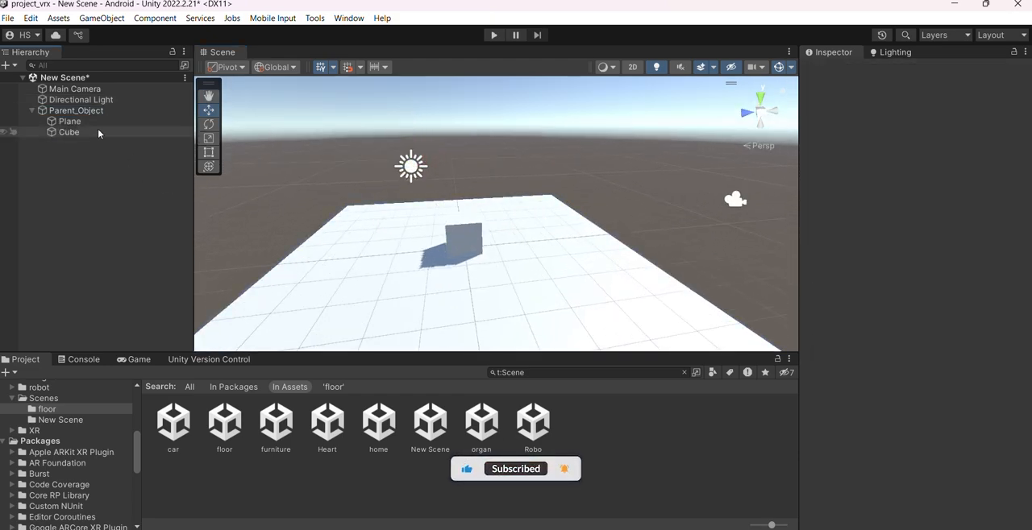
{"action": "left_click", "coordinate": [98, 111]}
{"action": "left_click_drag", "start_coordinate": [491, 211], "coordinate": [652, 233], "text": "alt"}
{"action": "scroll", "coordinate": [737, 168], "scroll_direction": "up", "scroll_amount": 1, "text": "alt"}
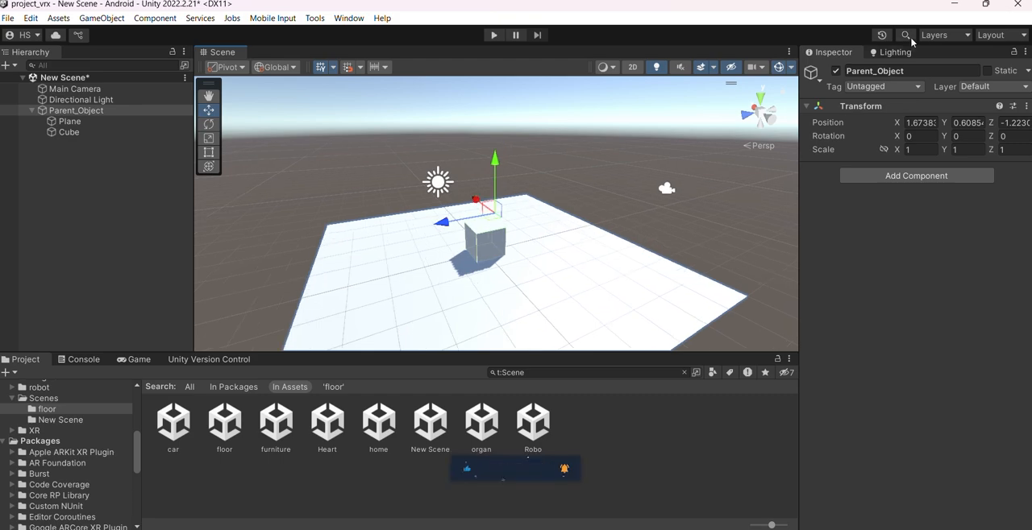
Open the scene's lighting settings
{"action": "left_click", "coordinate": [893, 54]}
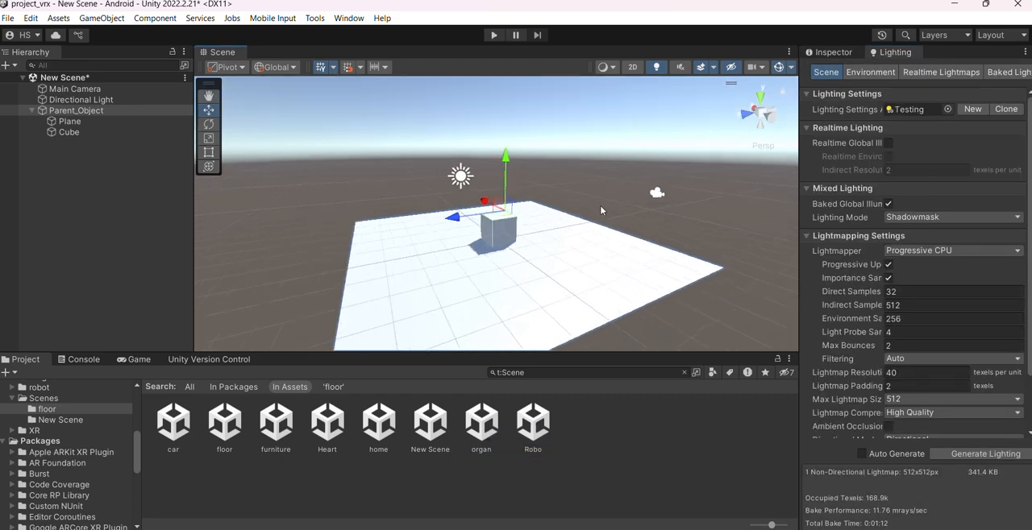
{"action": "scroll", "coordinate": [787, 251], "scroll_direction": "down", "scroll_amount": 1}
{"action": "scroll", "coordinate": [869, 253], "scroll_direction": "down", "scroll_amount": 4}
{"action": "scroll", "coordinate": [867, 271], "scroll_direction": "up", "scroll_amount": 4}
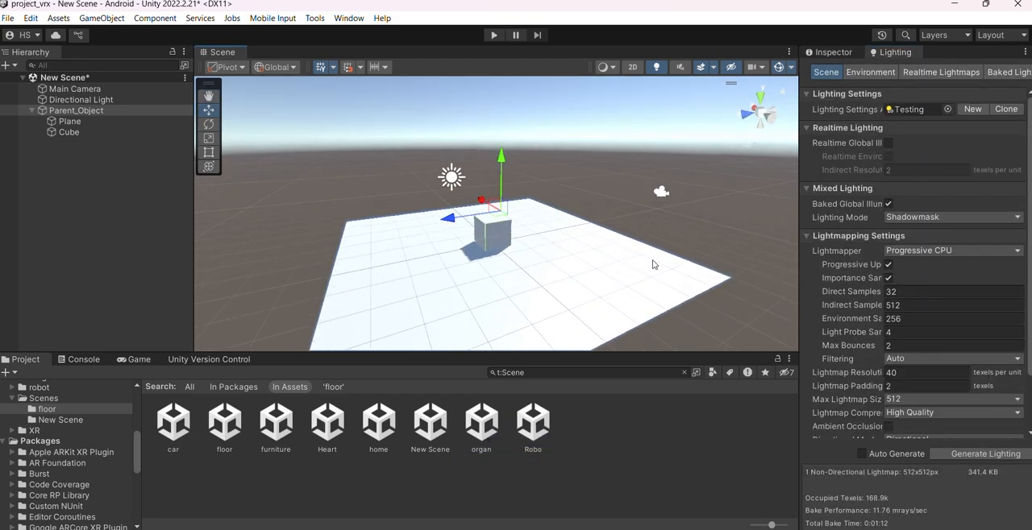
Mark Parent_Object as static and apply the static flags to its child objects as well
{"action": "left_click", "coordinate": [76, 110]}
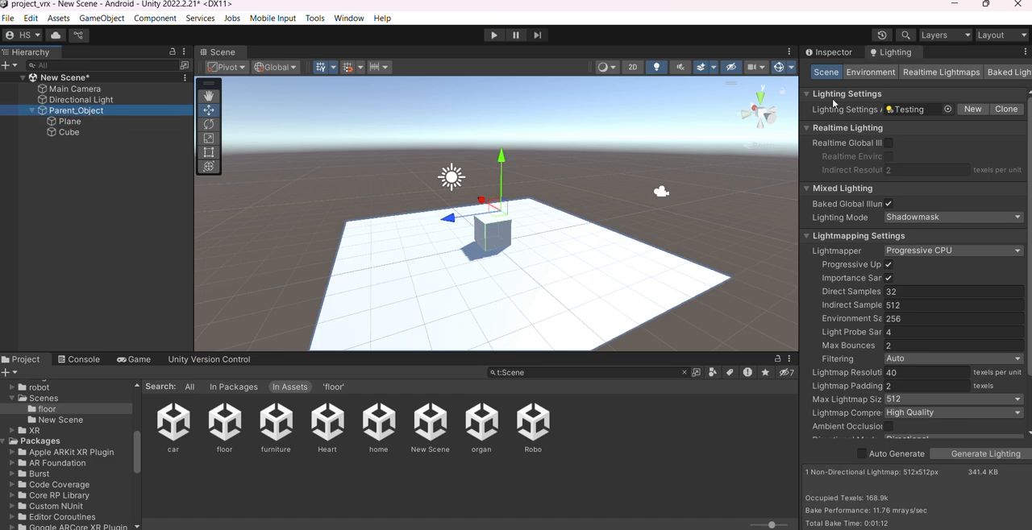
{"action": "left_click", "coordinate": [828, 52]}
{"action": "left_click", "coordinate": [987, 71]}
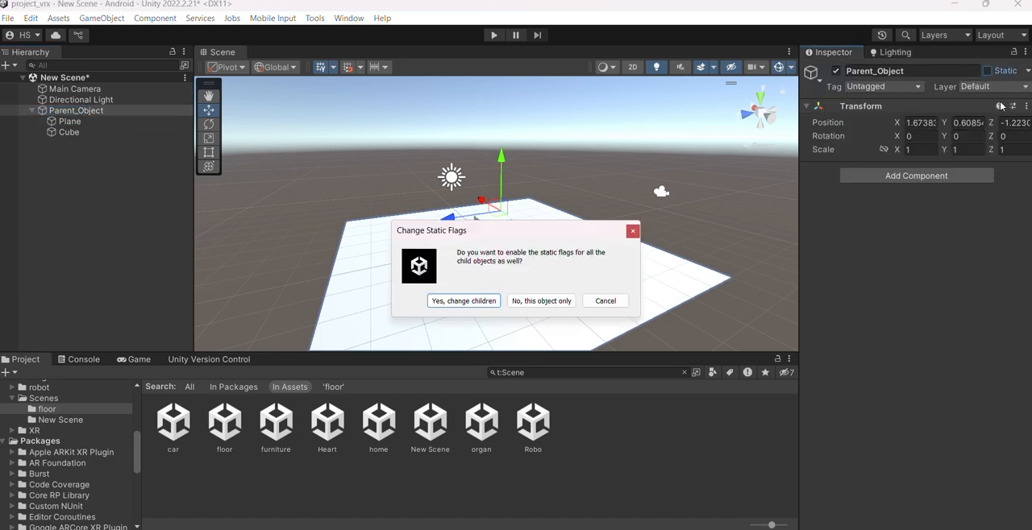
{"action": "left_click", "coordinate": [458, 303]}
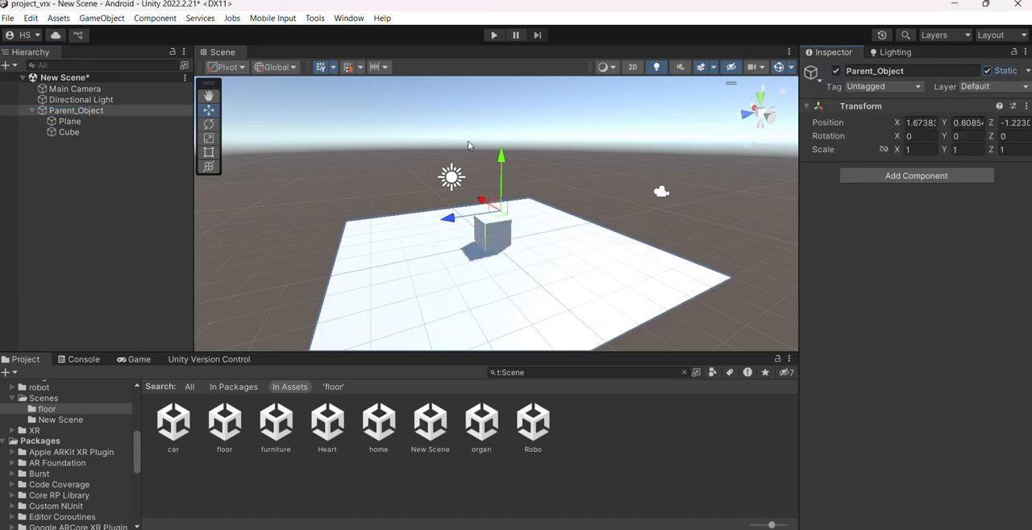
Review the scene's lighting settings, locate the assigned Testing asset in the project, and examine the lightmapping options
{"action": "left_click", "coordinate": [897, 54]}
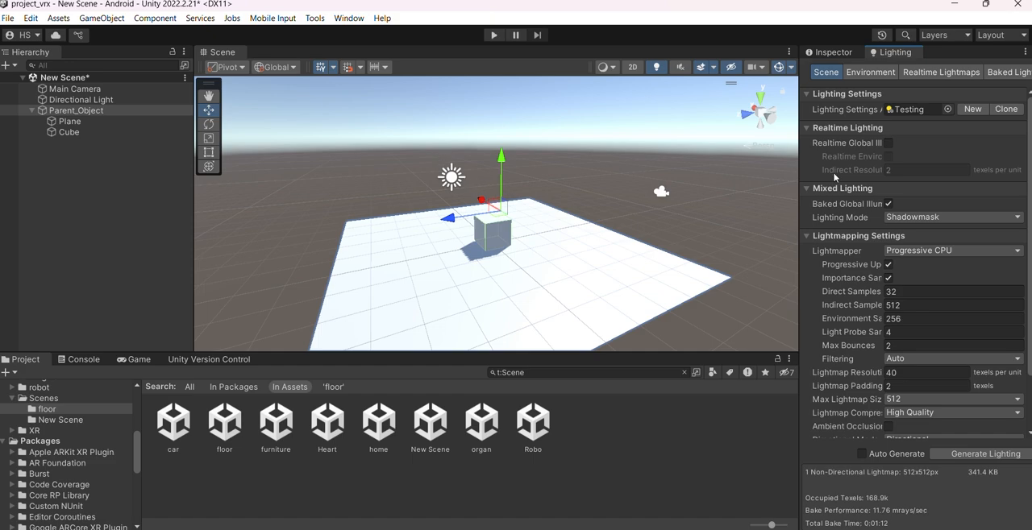
{"action": "scroll", "coordinate": [887, 242], "scroll_direction": "down", "scroll_amount": 3}
{"action": "scroll", "coordinate": [908, 265], "scroll_direction": "up", "scroll_amount": 3}
{"action": "left_click", "coordinate": [902, 108]}
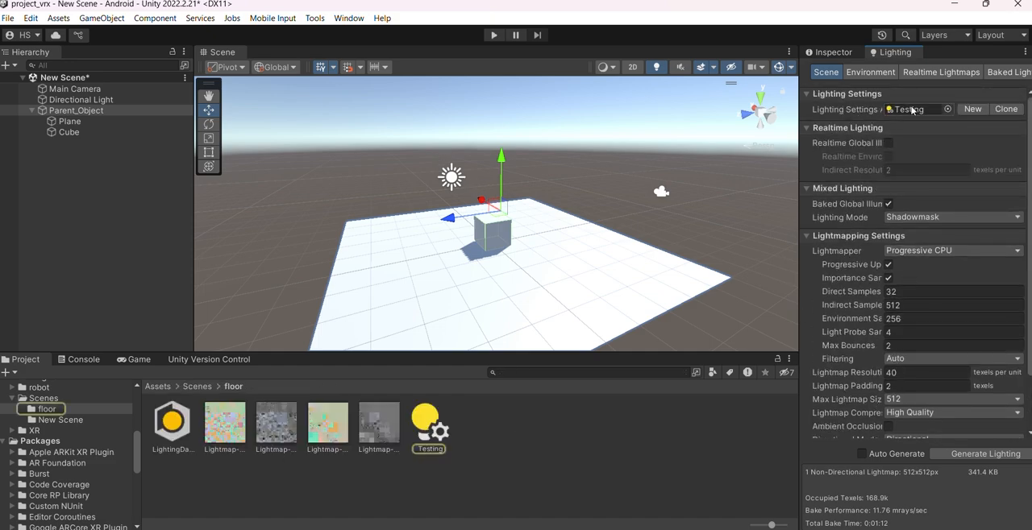
{"action": "scroll", "coordinate": [943, 228], "scroll_direction": "down", "scroll_amount": 3}
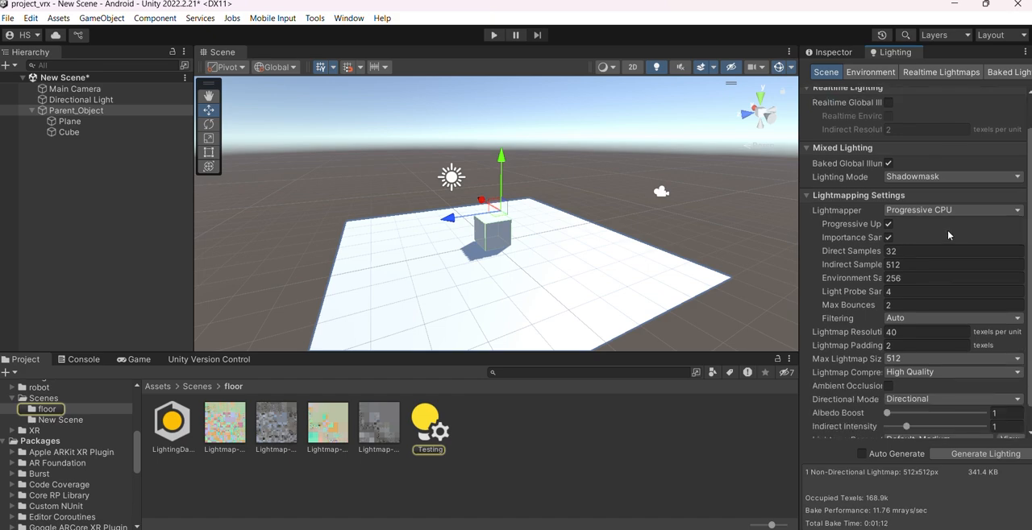
Create a new lighting settings asset in the floor folder and switch the scene's lighting settings back to the Testing asset
{"action": "scroll", "coordinate": [951, 194], "scroll_direction": "up", "scroll_amount": 3}
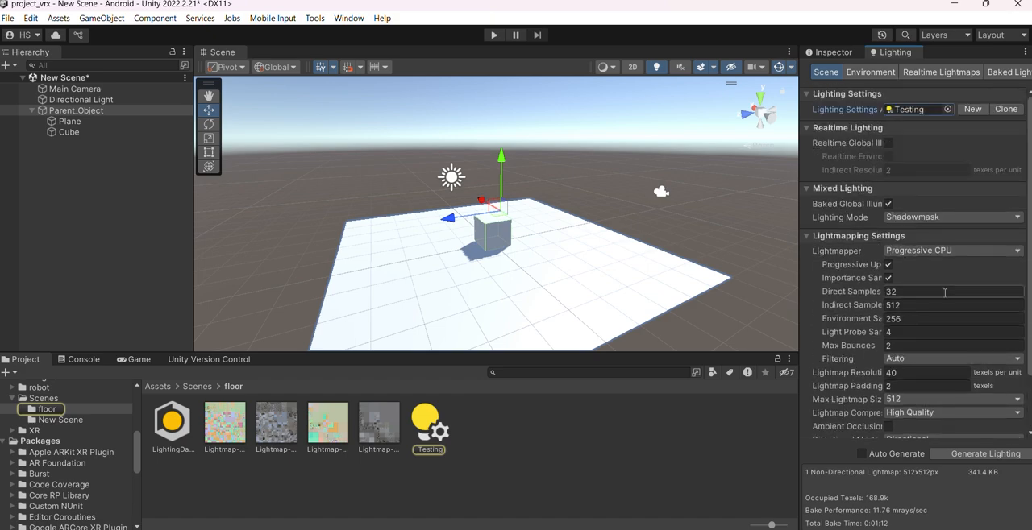
{"action": "left_click", "coordinate": [973, 109]}
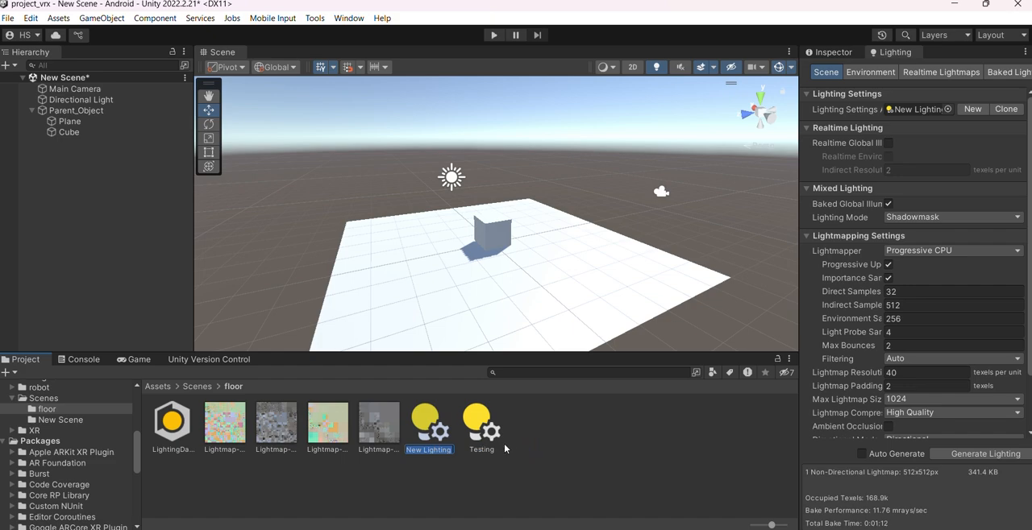
{"action": "left_click", "coordinate": [901, 111]}
{"action": "left_click_drag", "start_coordinate": [932, 113], "coordinate": [937, 113]}
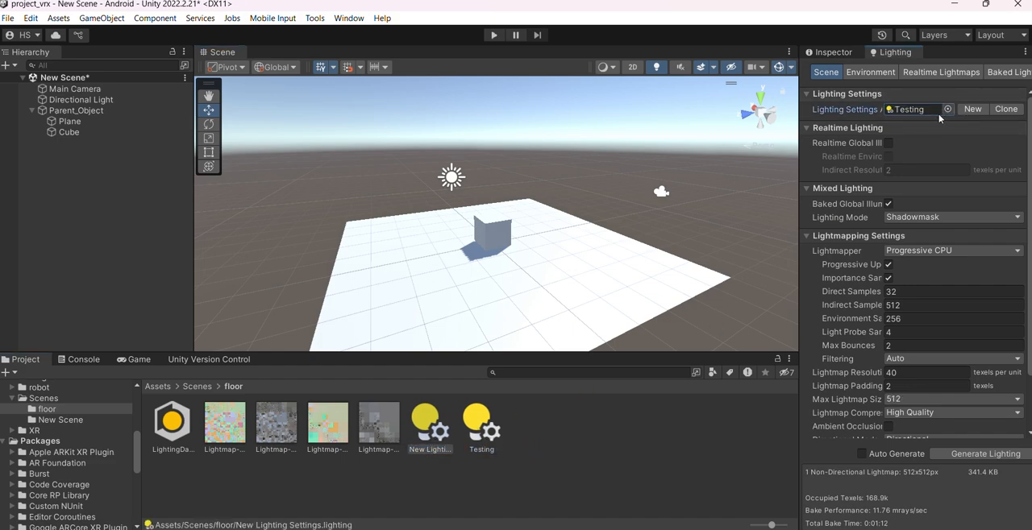
{"action": "left_click", "coordinate": [915, 109]}
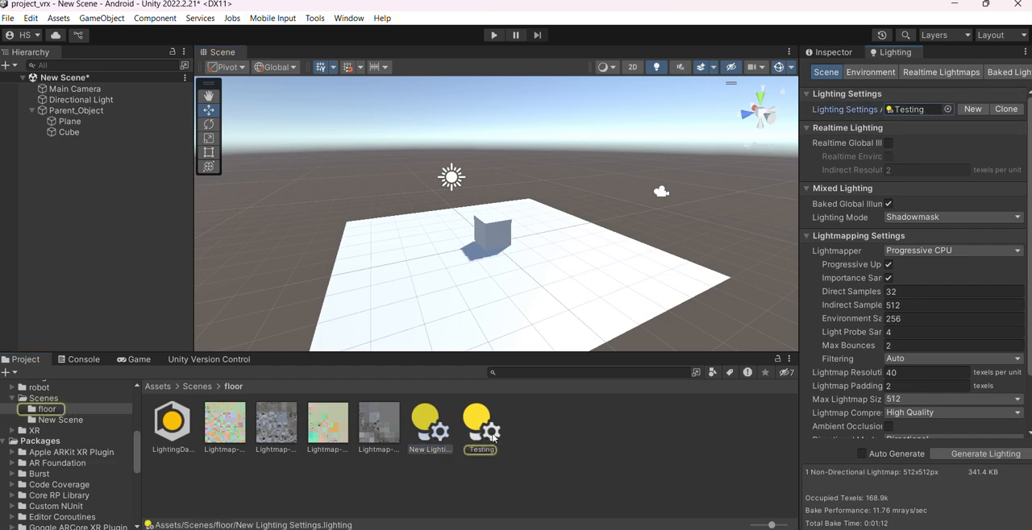
Examine the lightmapping options, including the sample counts, max bounces and lightmap resolution
{"action": "scroll", "coordinate": [807, 373], "scroll_direction": "down", "scroll_amount": 3}
{"action": "scroll", "coordinate": [808, 372], "scroll_direction": "up", "scroll_amount": 3}
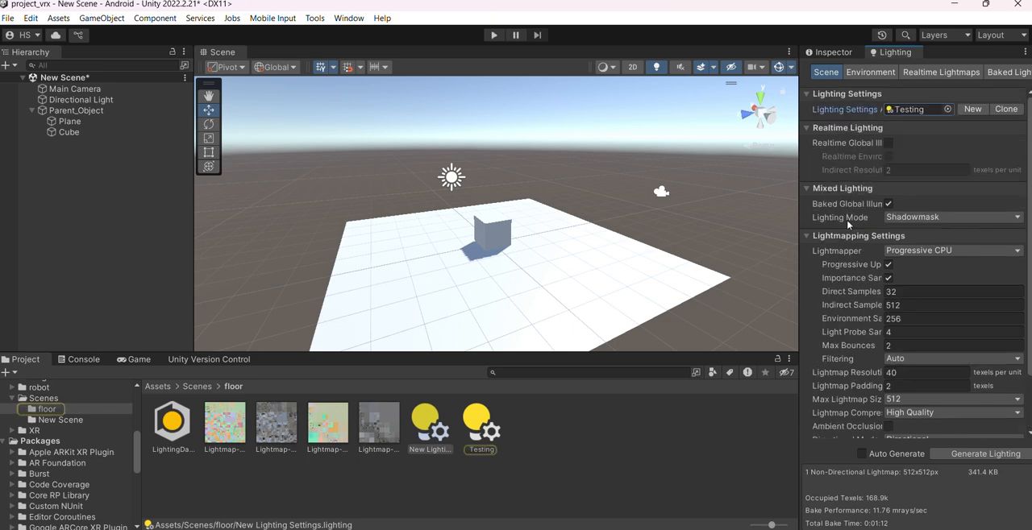
{"action": "scroll", "coordinate": [568, 265], "scroll_direction": "up", "scroll_amount": 2}
{"action": "left_click_drag", "start_coordinate": [568, 262], "coordinate": [517, 271], "text": "alt"}
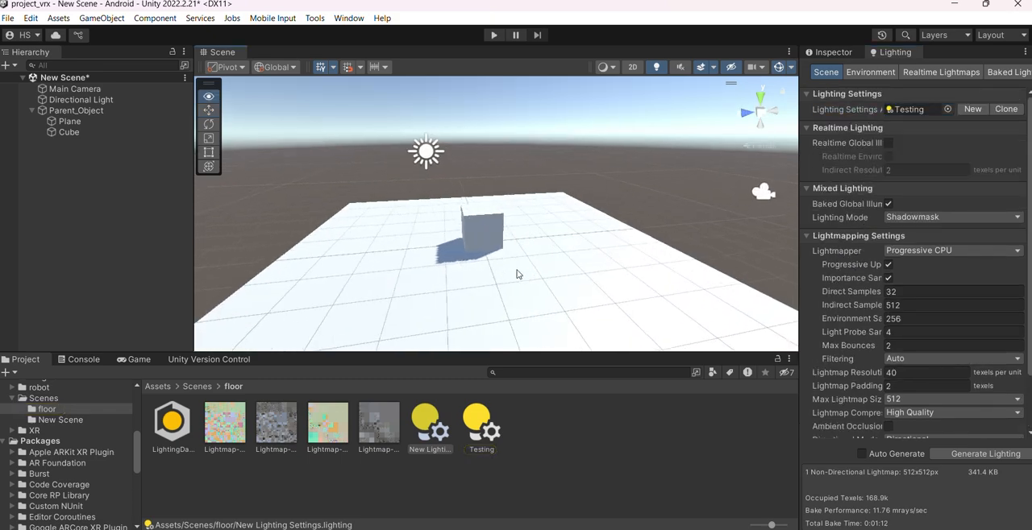
{"action": "scroll", "coordinate": [900, 249], "scroll_direction": "down", "scroll_amount": 3}
{"action": "left_click", "coordinate": [911, 223]}
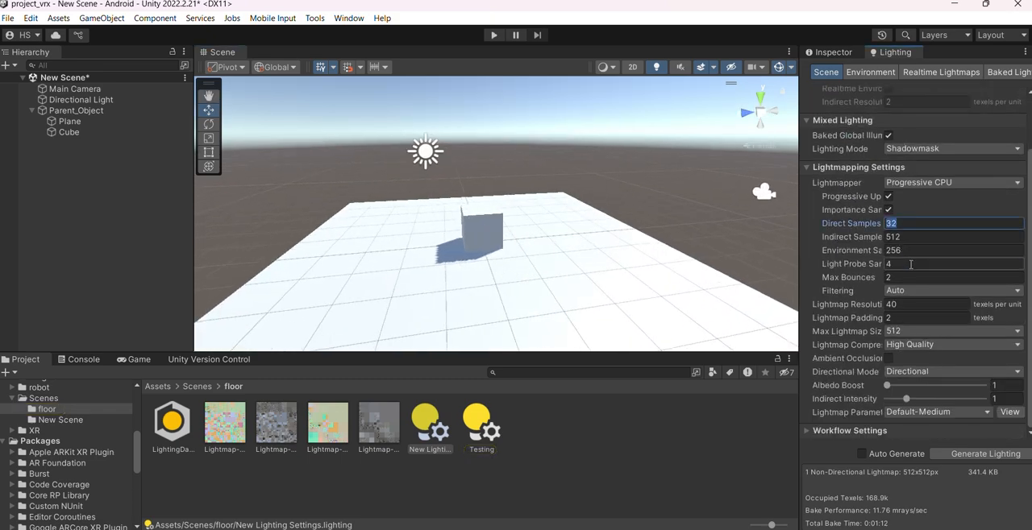
{"action": "left_click", "coordinate": [909, 249]}
{"action": "left_click", "coordinate": [909, 264]}
{"action": "left_click", "coordinate": [912, 277]}
{"action": "left_click", "coordinate": [909, 304]}
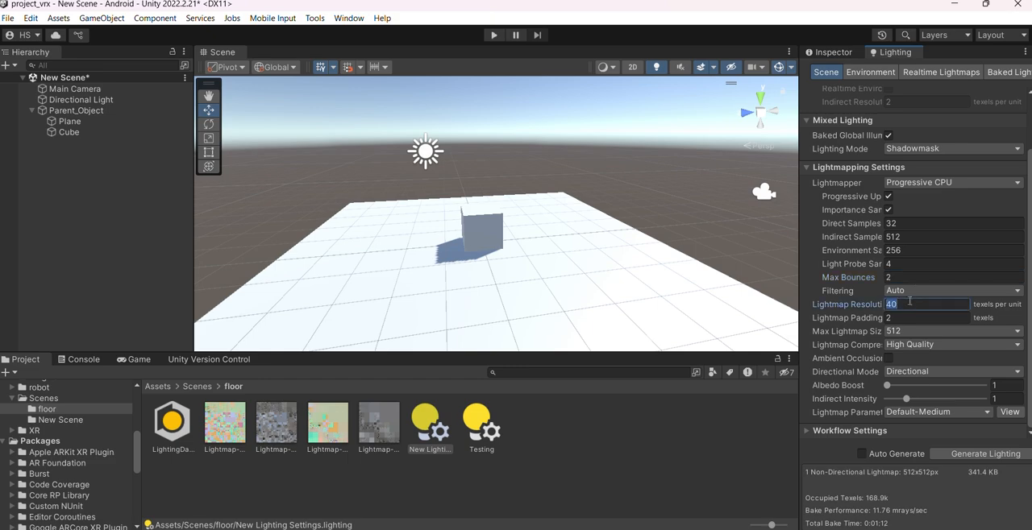
Try a max lightmap size of 256, and return it to 512
{"action": "left_click", "coordinate": [915, 332]}
{"action": "left_click", "coordinate": [919, 392]}
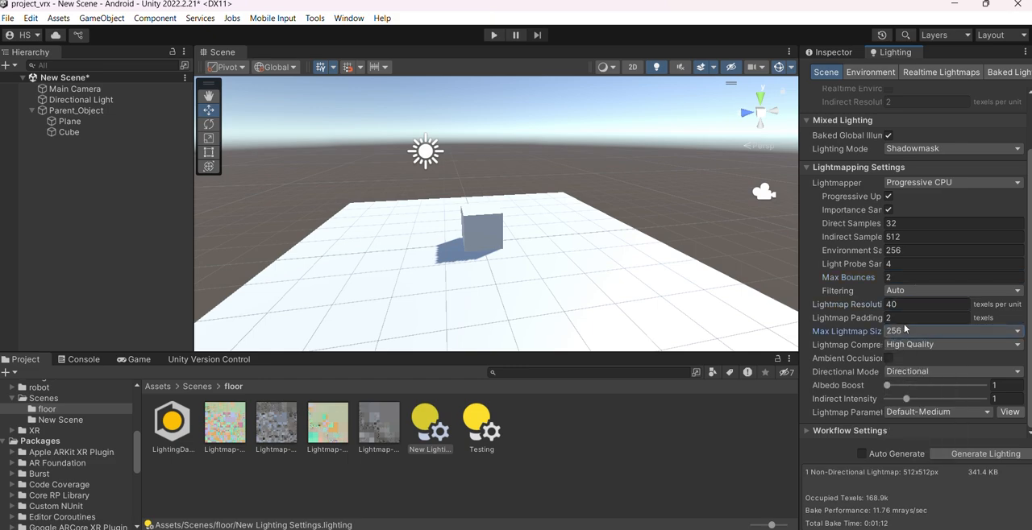
{"action": "left_click", "coordinate": [915, 305]}
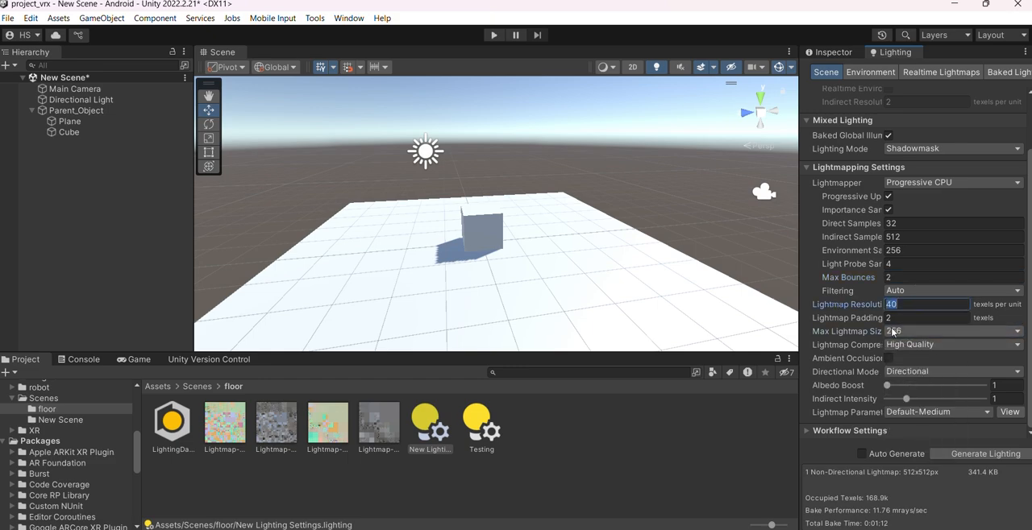
{"action": "left_click", "coordinate": [892, 331]}
{"action": "left_click", "coordinate": [894, 402]}
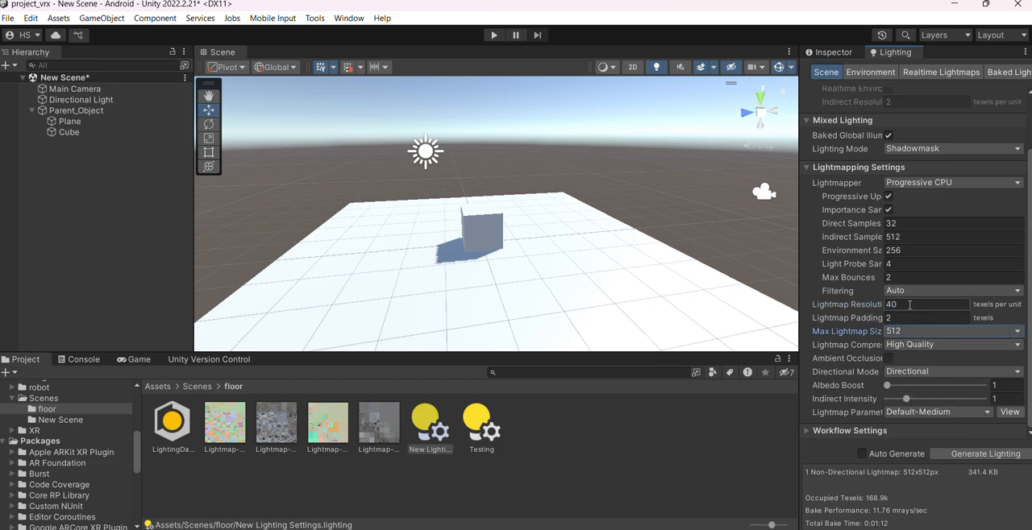
Examine the lightmap resolution setting and the cube's shadow on the plane from several angles
{"action": "left_click", "coordinate": [910, 305]}
{"action": "scroll", "coordinate": [599, 315], "scroll_direction": "down", "scroll_amount": 1}
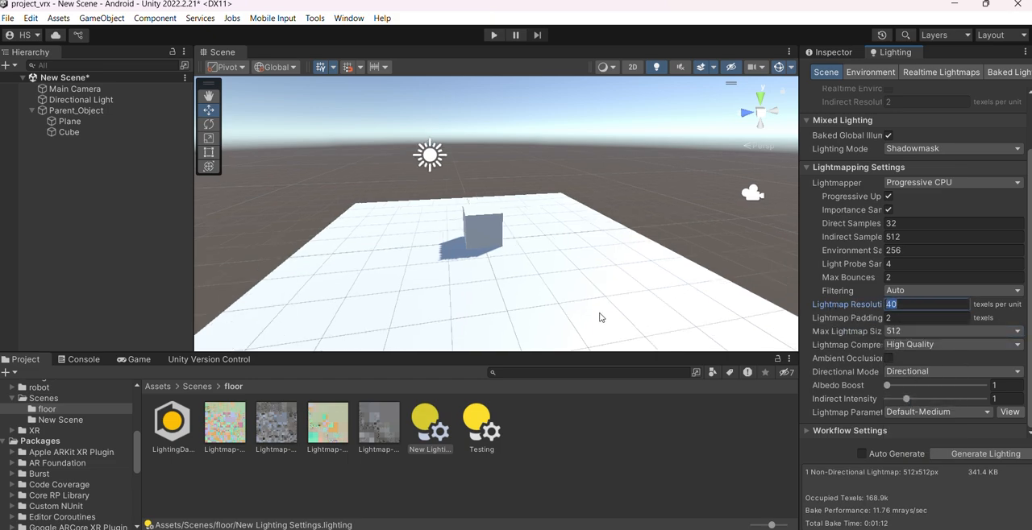
{"action": "middle_click_drag", "start_coordinate": [510, 292], "coordinate": [565, 322]}
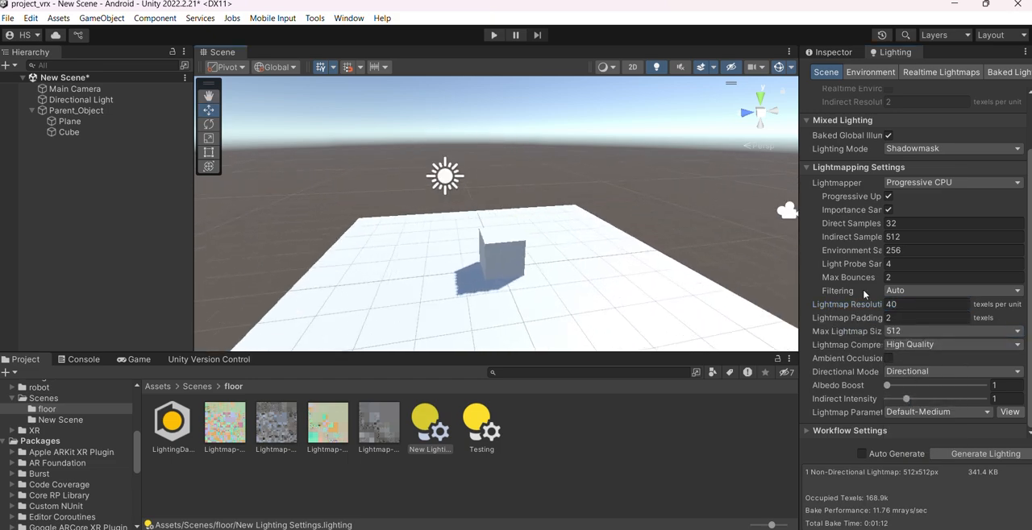
{"action": "scroll", "coordinate": [866, 318], "scroll_direction": "up", "scroll_amount": 1}
{"action": "scroll", "coordinate": [866, 320], "scroll_direction": "down", "scroll_amount": 1}
{"action": "scroll", "coordinate": [595, 287], "scroll_direction": "up", "scroll_amount": 1}
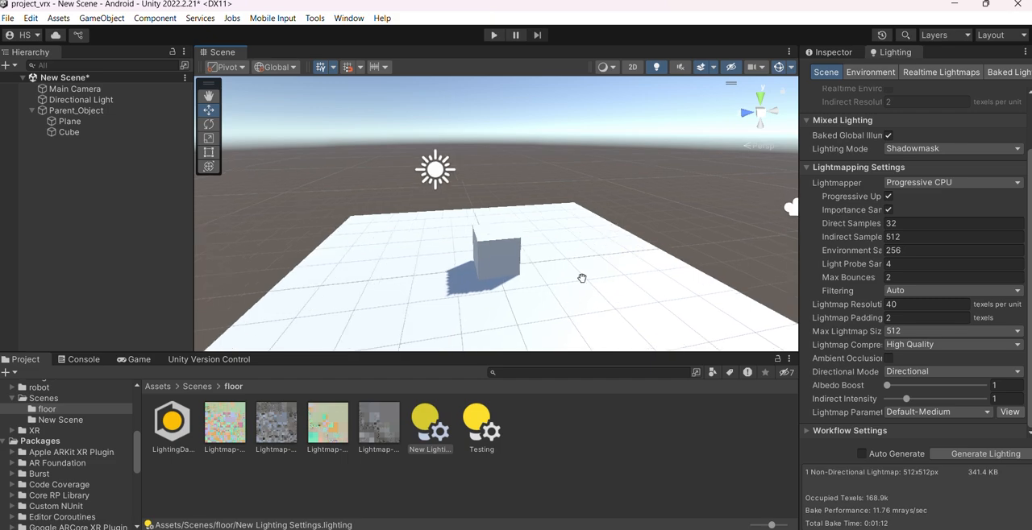
{"action": "middle_click_drag", "start_coordinate": [582, 279], "coordinate": [598, 271]}
{"action": "scroll", "coordinate": [574, 294], "scroll_direction": "up", "scroll_amount": 1}
{"action": "left_click_drag", "start_coordinate": [573, 295], "coordinate": [543, 296], "text": "alt"}
{"action": "scroll", "coordinate": [551, 303], "scroll_direction": "up", "scroll_amount": 1}
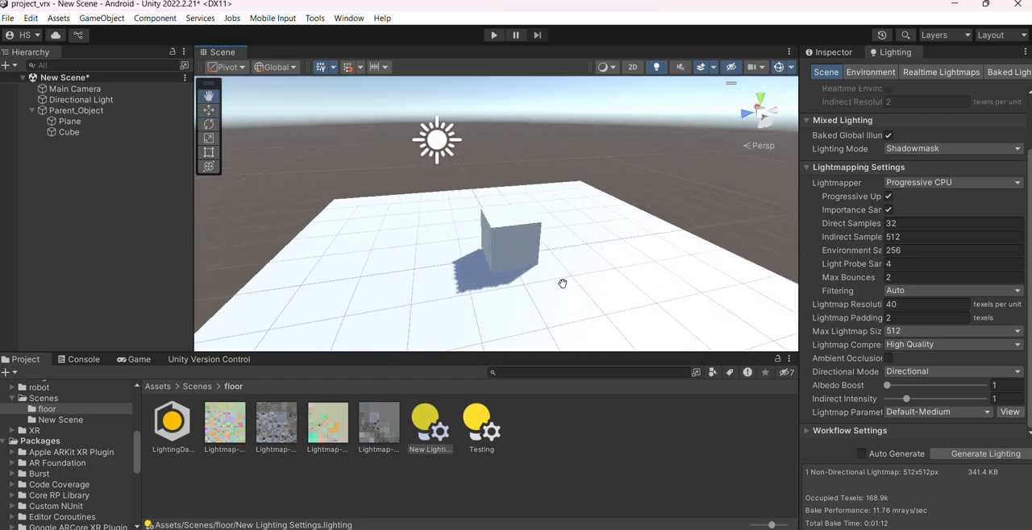
{"action": "middle_click_drag", "start_coordinate": [561, 282], "coordinate": [552, 303]}
{"action": "left_click_drag", "start_coordinate": [645, 302], "coordinate": [669, 306], "text": "alt"}
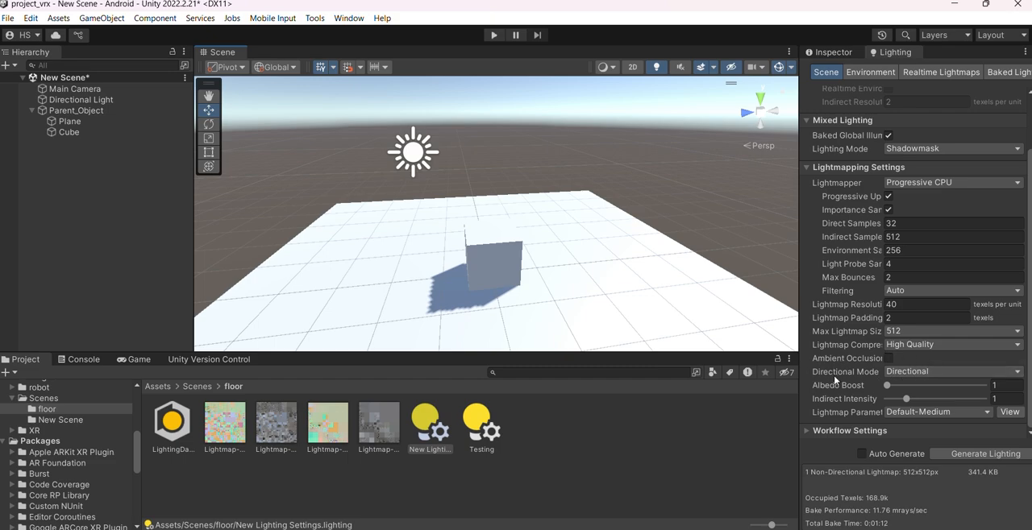
Set the lightmap directional mode to Non-Directional and start generating the scene's lighting
{"action": "left_click", "coordinate": [911, 374]}
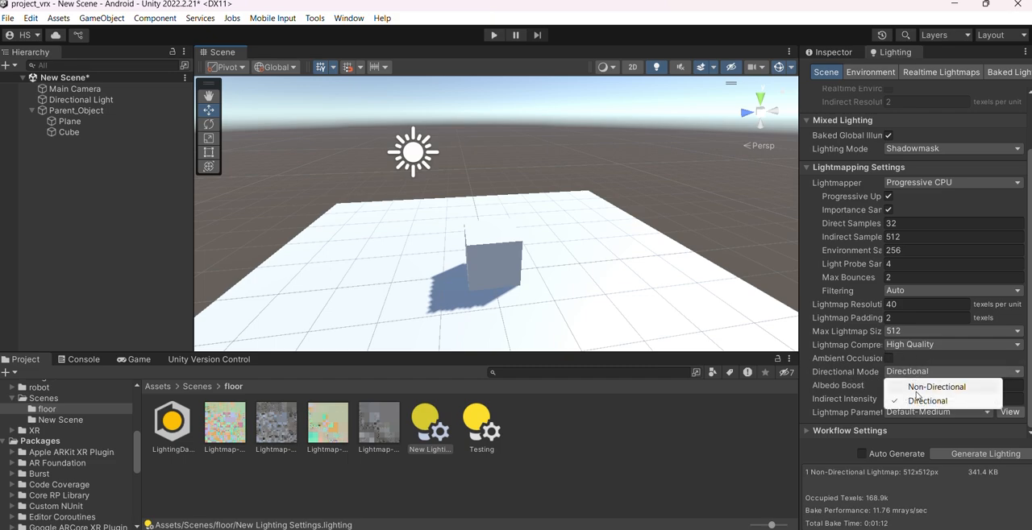
{"action": "left_click", "coordinate": [928, 390]}
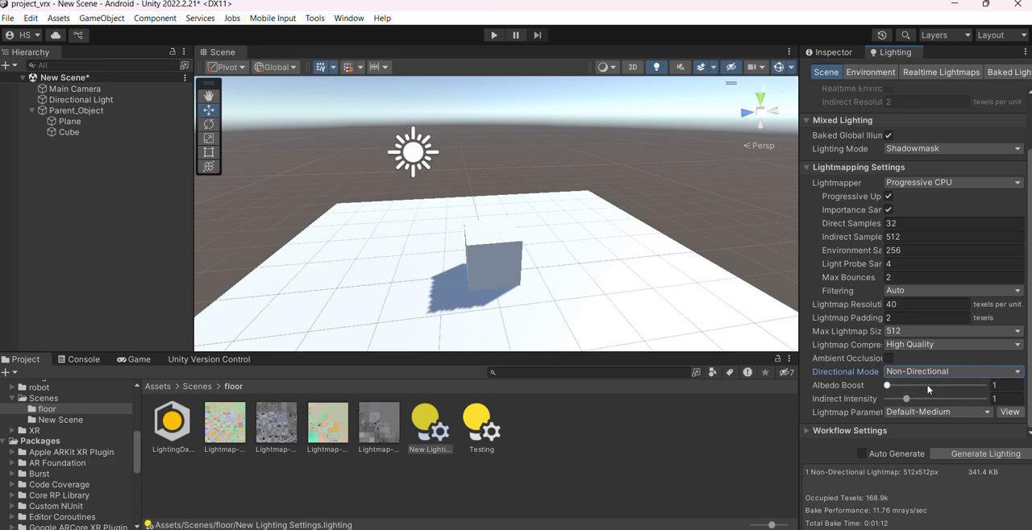
{"action": "scroll", "coordinate": [698, 279], "scroll_direction": "down", "scroll_amount": 3}
{"action": "right_click_drag", "start_coordinate": [635, 269], "coordinate": [685, 282]}
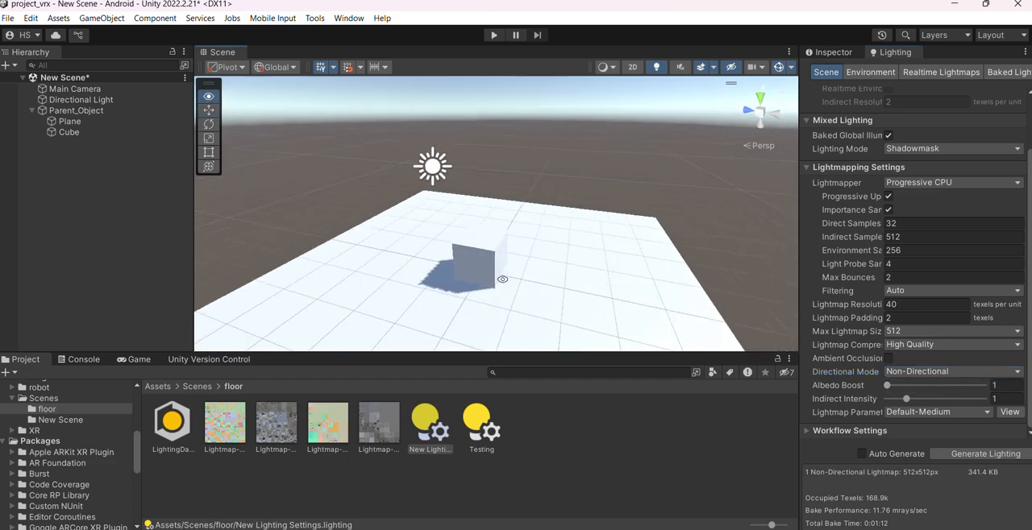
{"action": "middle_click_drag", "start_coordinate": [553, 252], "coordinate": [615, 261]}
{"action": "left_click", "coordinate": [951, 456]}
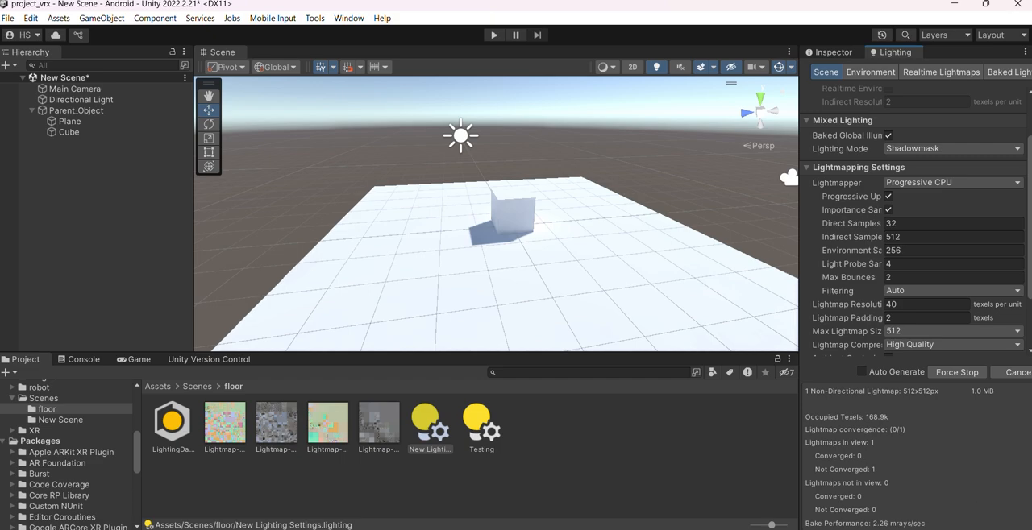
Examine the cube and its baked shadow on the plane up close
{"action": "scroll", "coordinate": [525, 244], "scroll_direction": "up", "scroll_amount": 3}
{"action": "mouse_move", "coordinate": [553, 253]}
{"action": "left_mouse_down", "text": "alt"}
{"action": "mouse_move", "coordinate": [608, 256]}
{"action": "mouse_move", "coordinate": [566, 243]}
{"action": "mouse_move", "coordinate": [534, 249]}
{"action": "left_mouse_up", "text": "alt"}
{"action": "scroll", "coordinate": [548, 289], "scroll_direction": "up", "scroll_amount": 2}
{"action": "scroll", "coordinate": [548, 287], "scroll_direction": "up", "scroll_amount": 1}
{"action": "scroll", "coordinate": [601, 246], "scroll_direction": "up", "scroll_amount": 1}
{"action": "scroll", "coordinate": [564, 244], "scroll_direction": "up", "scroll_amount": 3}
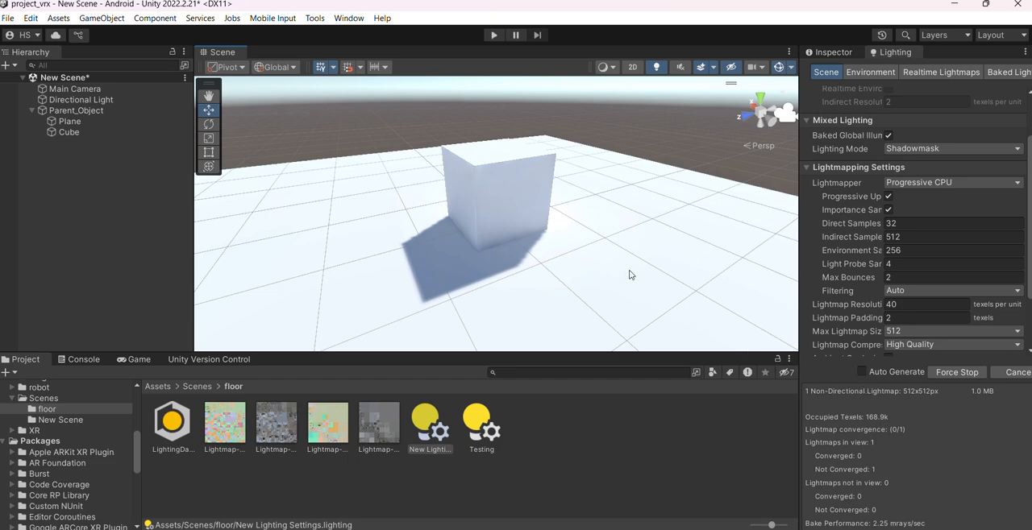
Review the cube's mesh renderer lighting options and baked lightmap, along with Parent_Object's properties and the bake progress
{"action": "left_click", "coordinate": [826, 53]}
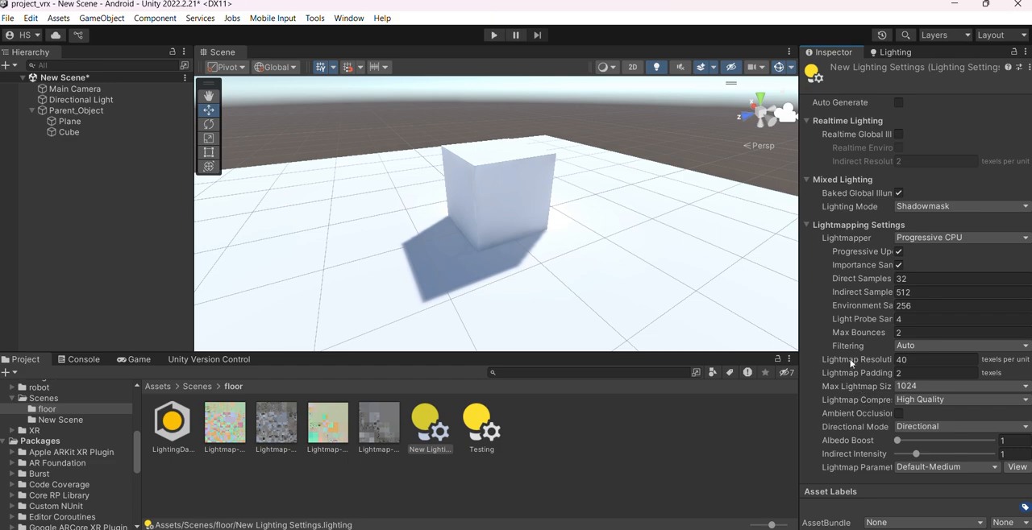
{"action": "left_click", "coordinate": [533, 187]}
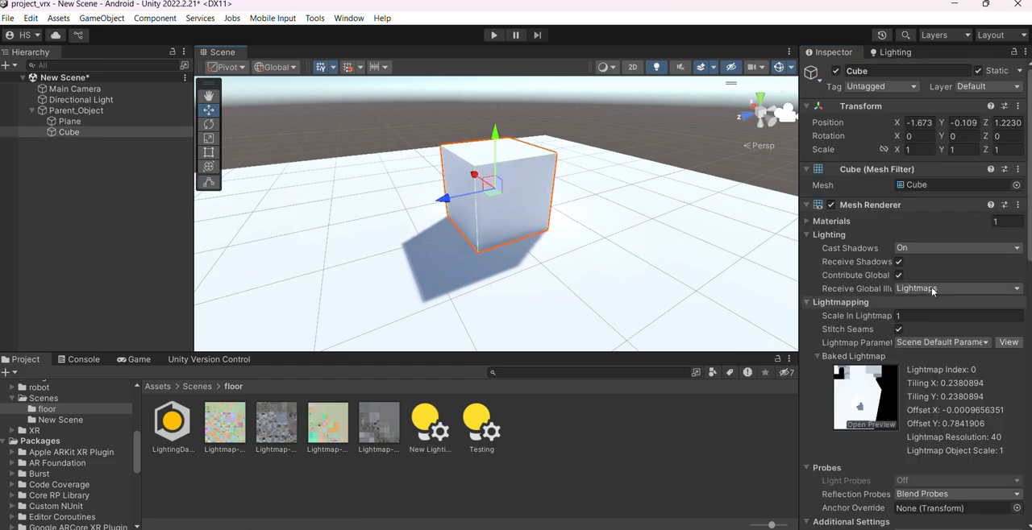
{"action": "scroll", "coordinate": [968, 306], "scroll_direction": "down", "scroll_amount": 5}
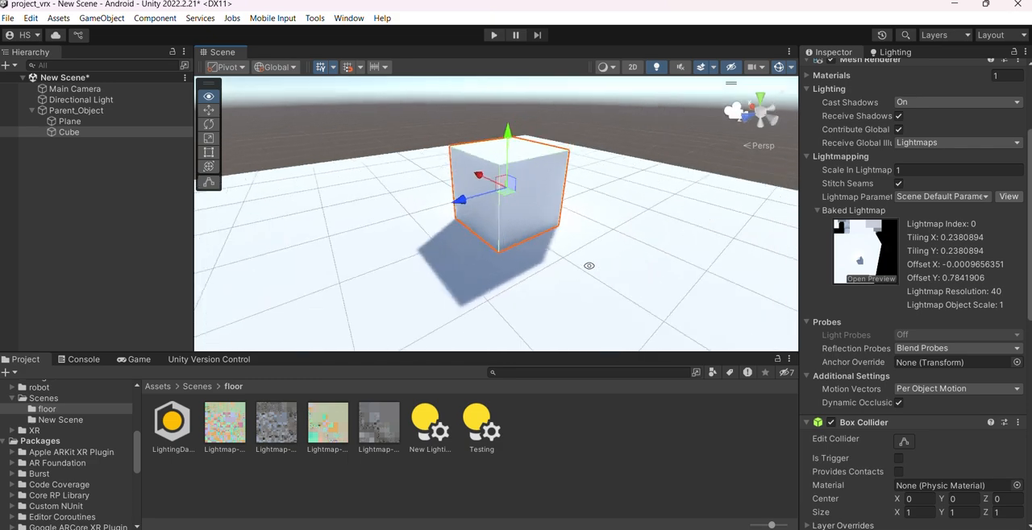
{"action": "scroll", "coordinate": [872, 284], "scroll_direction": "up", "scroll_amount": 3}
{"action": "scroll", "coordinate": [881, 190], "scroll_direction": "up", "scroll_amount": 2}
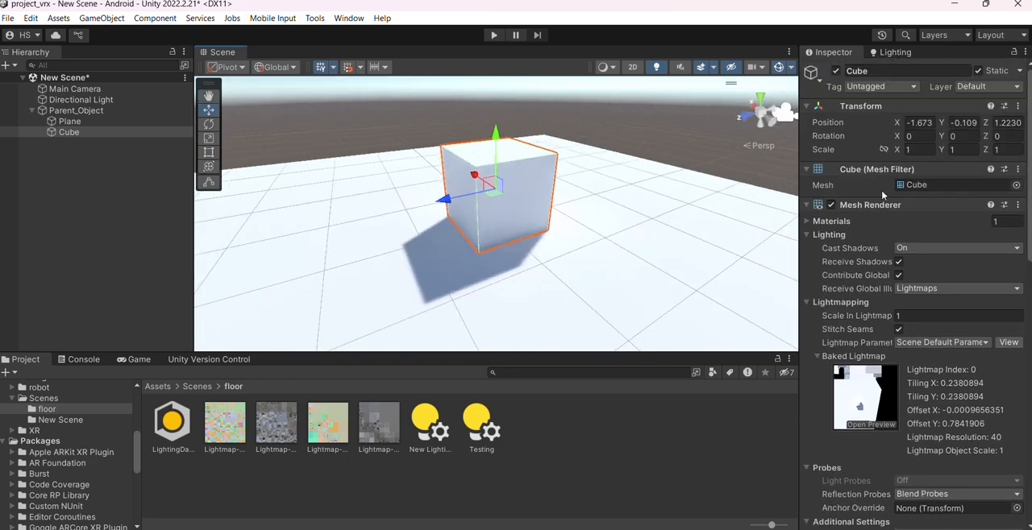
{"action": "left_click", "coordinate": [895, 52]}
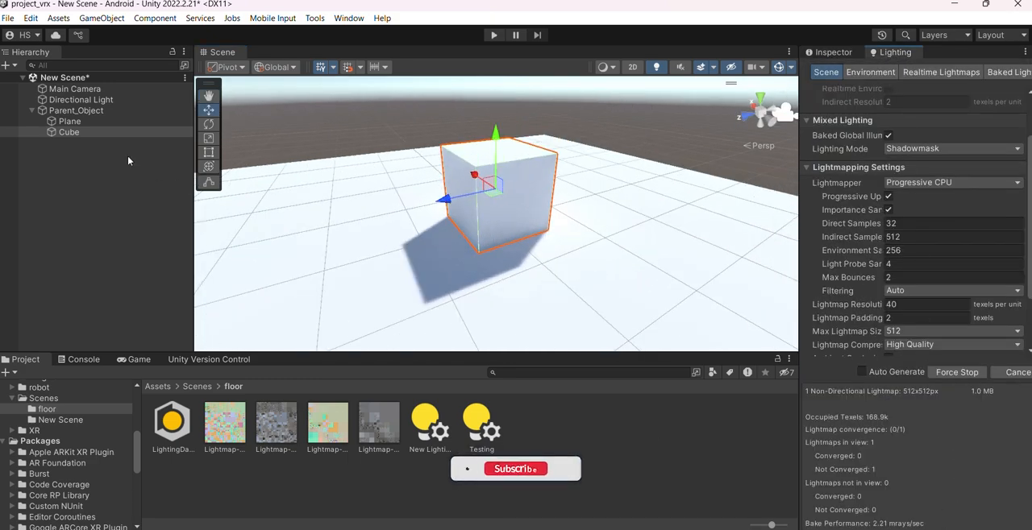
{"action": "left_click", "coordinate": [137, 110]}
{"action": "left_click", "coordinate": [830, 52]}
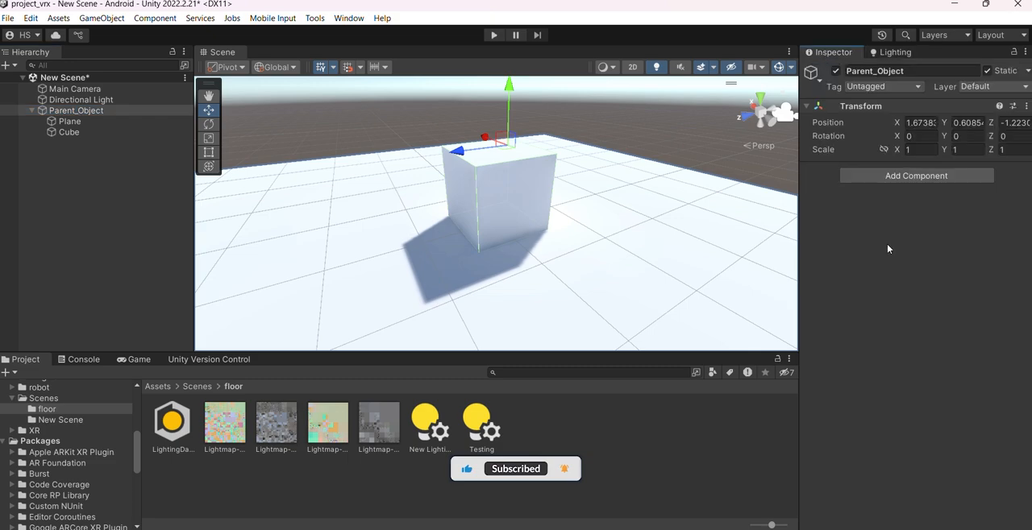
{"action": "left_click", "coordinate": [895, 52]}
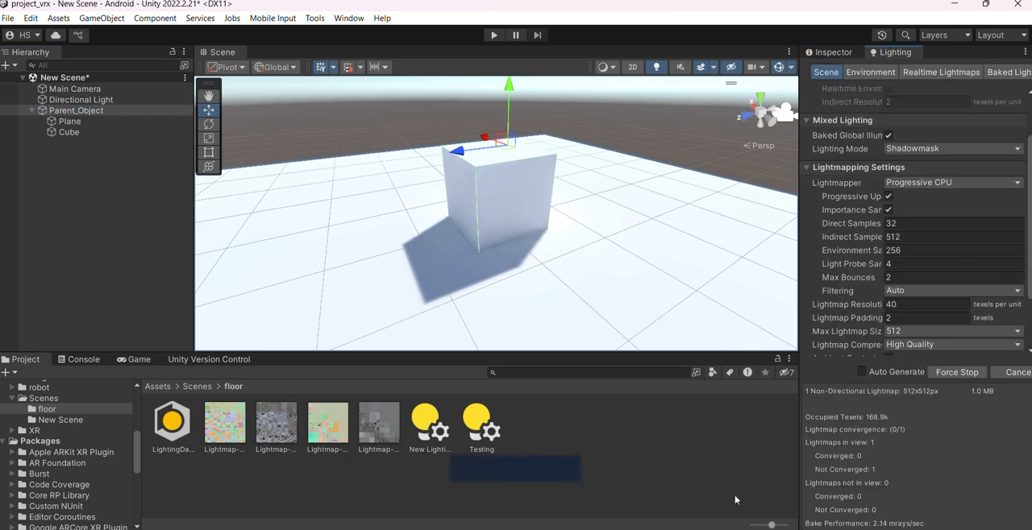
Locate the baked lightmap's texture in the New Scene folder and view the baked cube from other angles
{"action": "left_click_drag", "start_coordinate": [446, 262], "coordinate": [520, 274], "text": "alt"}
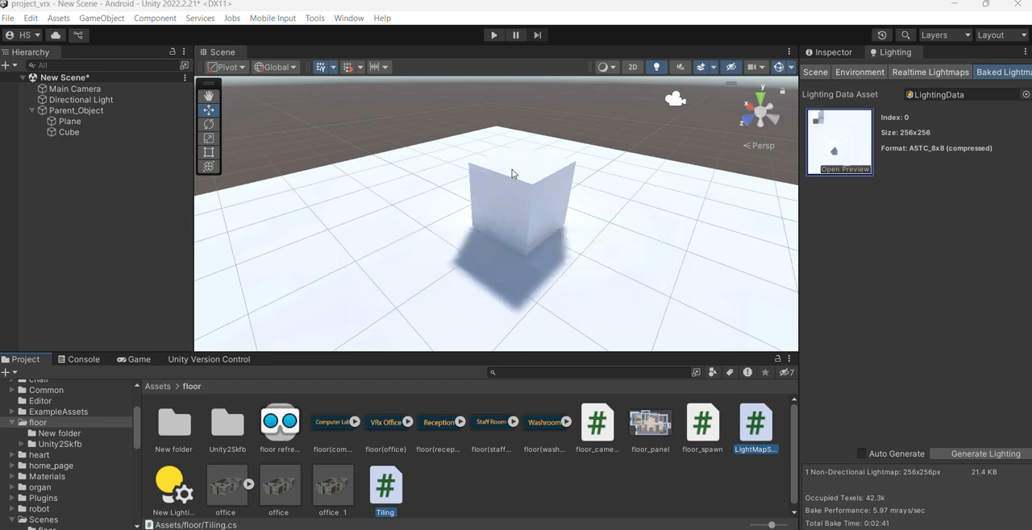
{"action": "left_click_drag", "start_coordinate": [619, 241], "coordinate": [554, 270], "text": "alt"}
{"action": "left_click", "coordinate": [848, 148]}
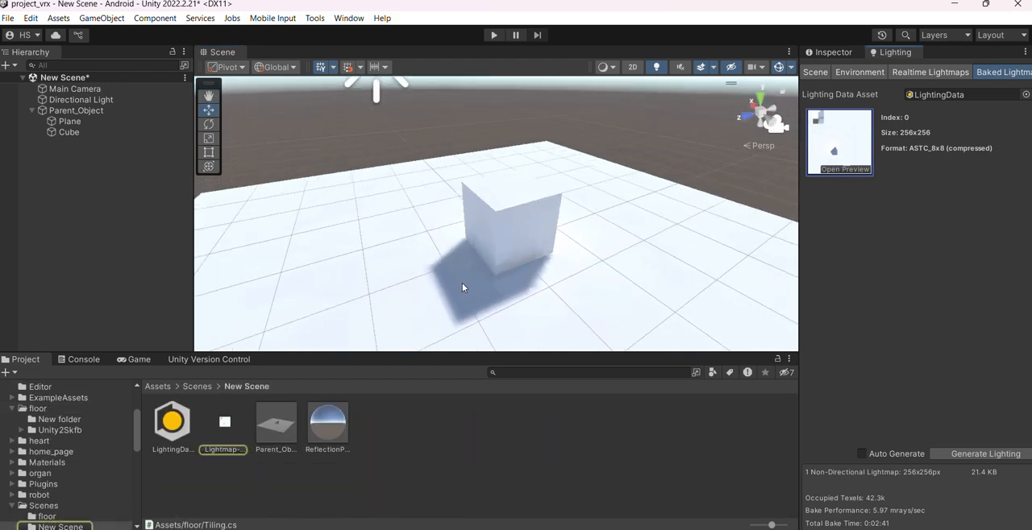
{"action": "left_click_drag", "start_coordinate": [460, 288], "coordinate": [473, 226], "text": "alt"}
Disable the Directional Light object so that the plane and cube rely on the baked lightmap
{"action": "left_click", "coordinate": [88, 100]}
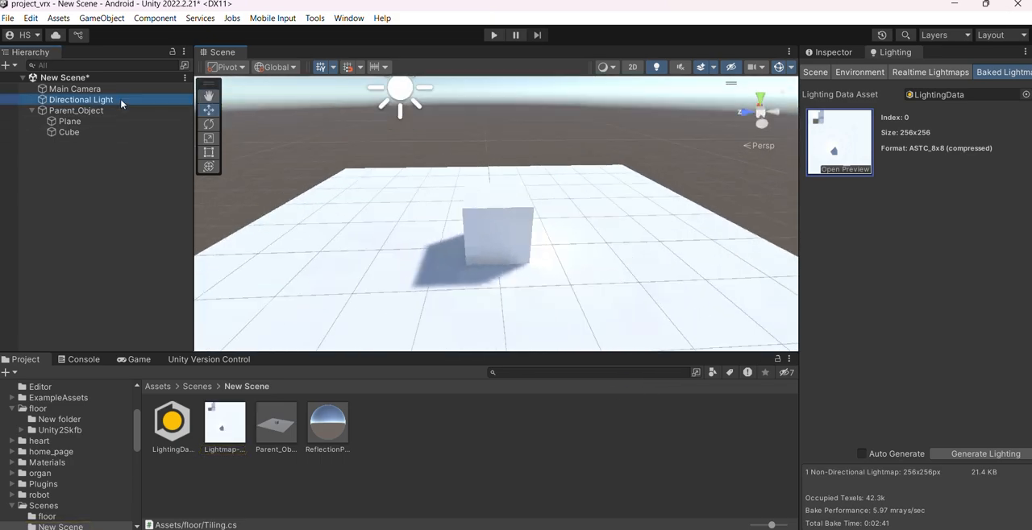
{"action": "left_click", "coordinate": [825, 52]}
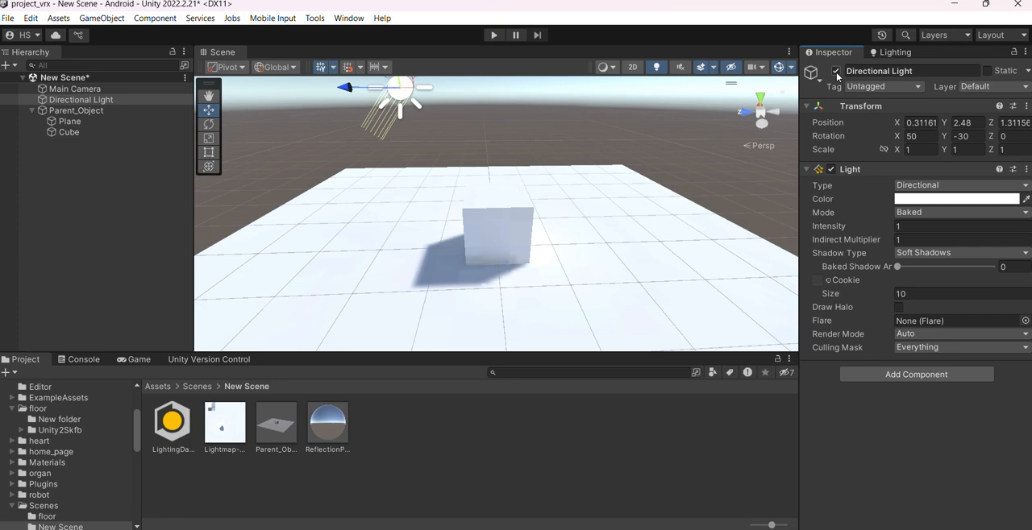
{"action": "left_click", "coordinate": [836, 71]}
{"action": "left_click_drag", "start_coordinate": [723, 132], "coordinate": [475, 286], "text": "alt"}
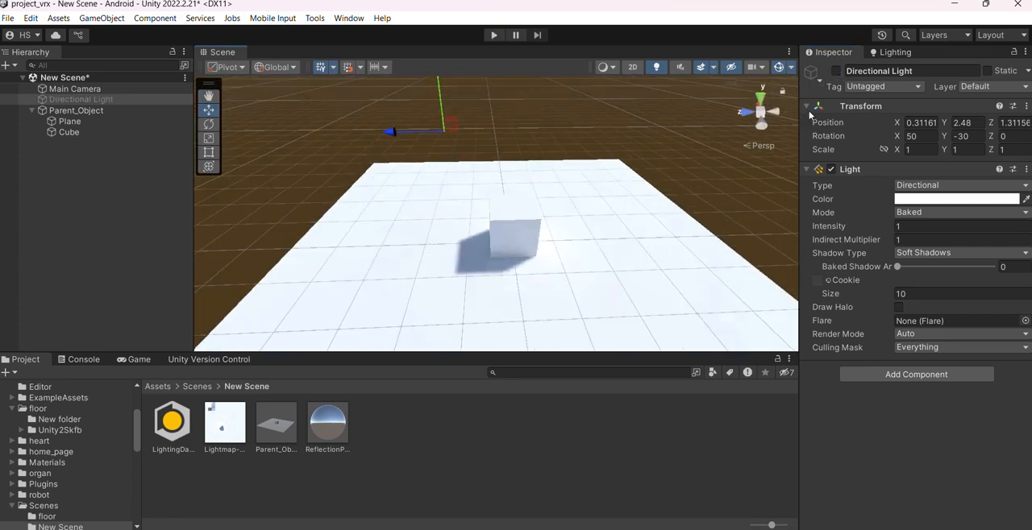
{"action": "left_click", "coordinate": [836, 71]}
{"action": "left_click", "coordinate": [836, 71]}
{"action": "mouse_move", "coordinate": [514, 216]}
{"action": "left_mouse_down", "text": "alt"}
{"action": "mouse_move", "coordinate": [714, 272]}
{"action": "mouse_move", "coordinate": [662, 230]}
{"action": "mouse_move", "coordinate": [520, 227]}
{"action": "left_mouse_up", "text": "alt"}
Move Parent_Object slightly with its children, and select the cube and plane to inspect their baked lightmap data
{"action": "left_click", "coordinate": [90, 115]}
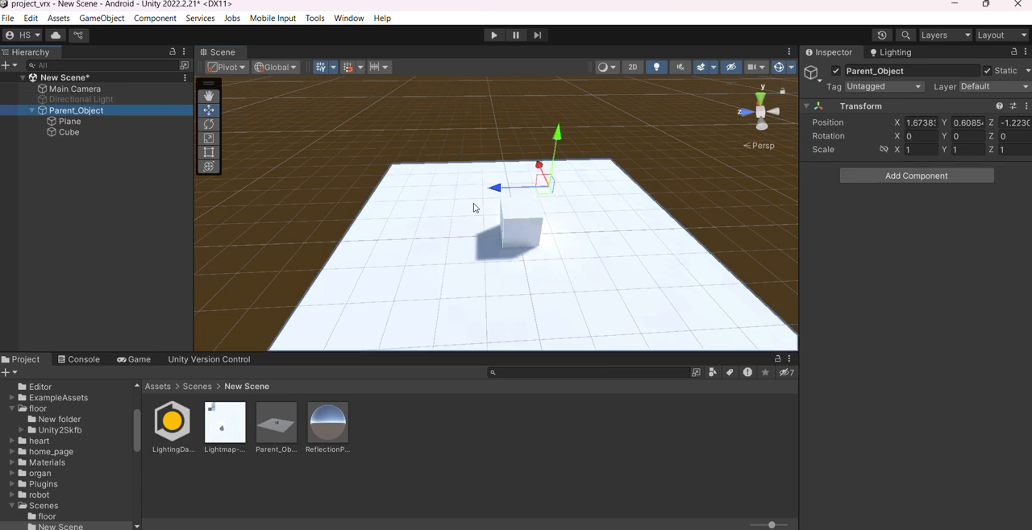
{"action": "left_click_drag", "start_coordinate": [548, 187], "coordinate": [556, 204]}
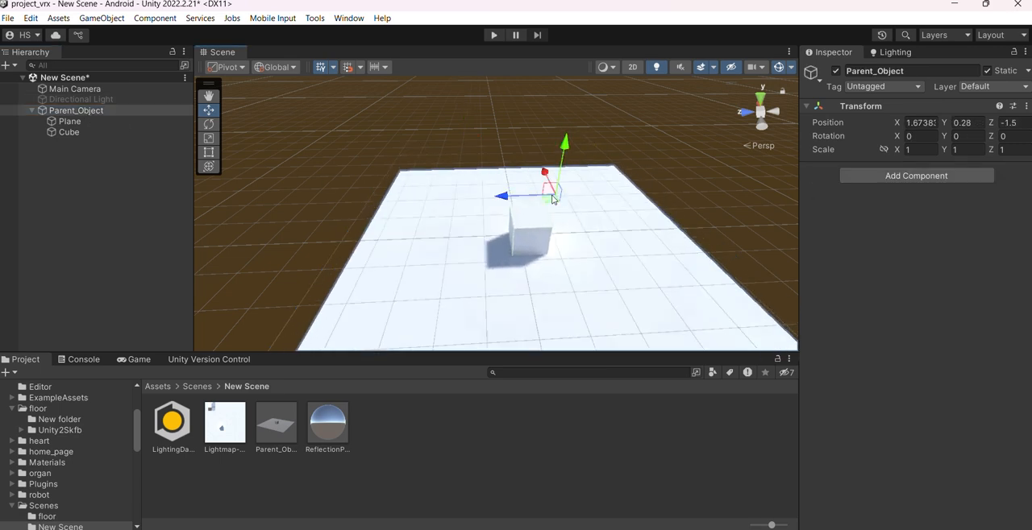
{"action": "left_click", "coordinate": [74, 131]}
{"action": "left_click", "coordinate": [76, 121]}
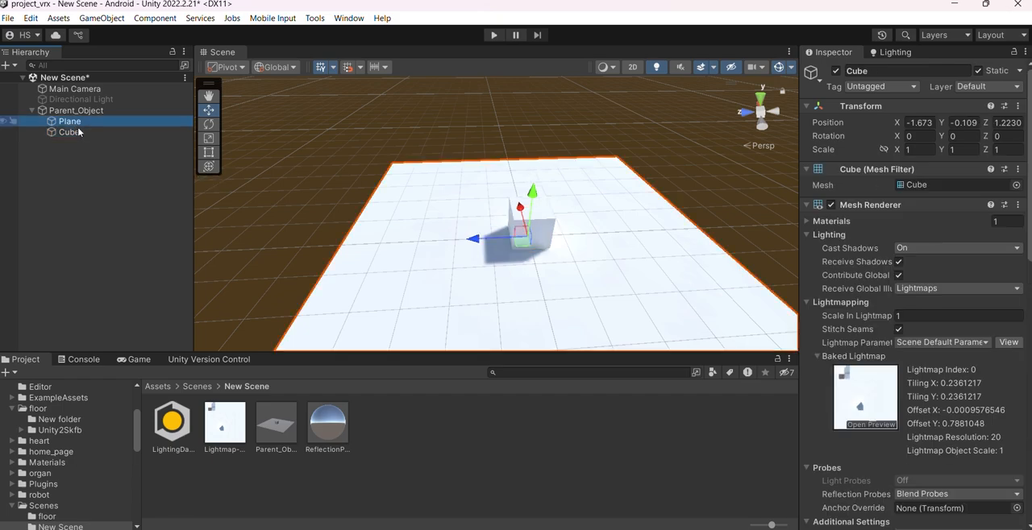
Compare the baked lightmap data of the cube and the plane, and reselect Parent_Object
{"action": "left_click", "coordinate": [76, 131]}
{"action": "left_click", "coordinate": [80, 122]}
{"action": "left_click", "coordinate": [80, 130]}
{"action": "left_click", "coordinate": [80, 122]}
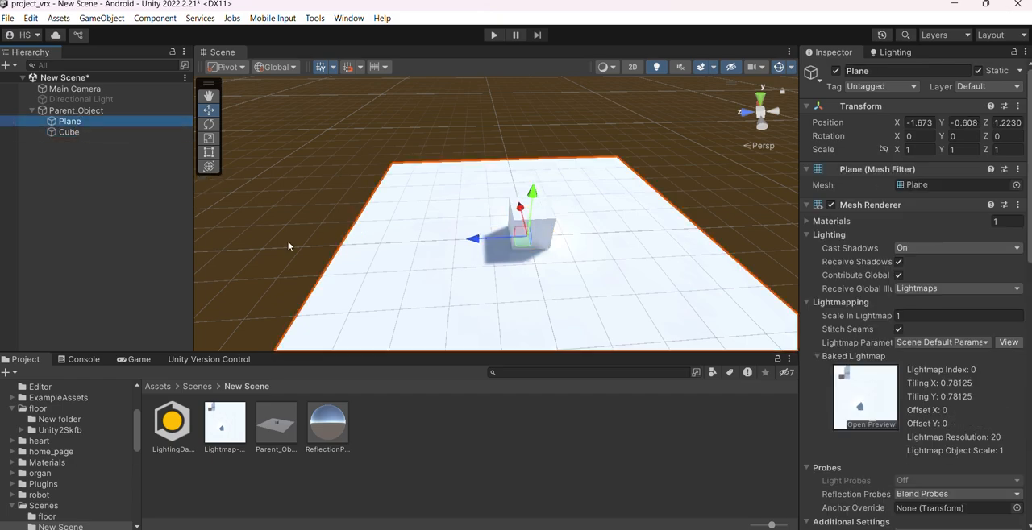
{"action": "left_click", "coordinate": [76, 111]}
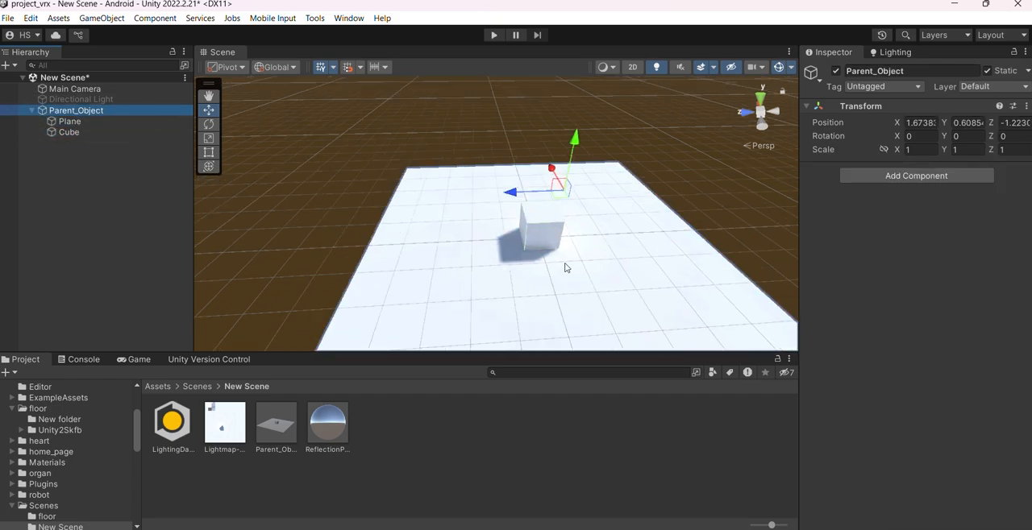
Review the baked lightmap details and the scene's mixed lighting and lightmapping settings while viewing the baked scene
{"action": "middle_click_drag", "start_coordinate": [564, 261], "coordinate": [486, 255]}
{"action": "left_click", "coordinate": [895, 51]}
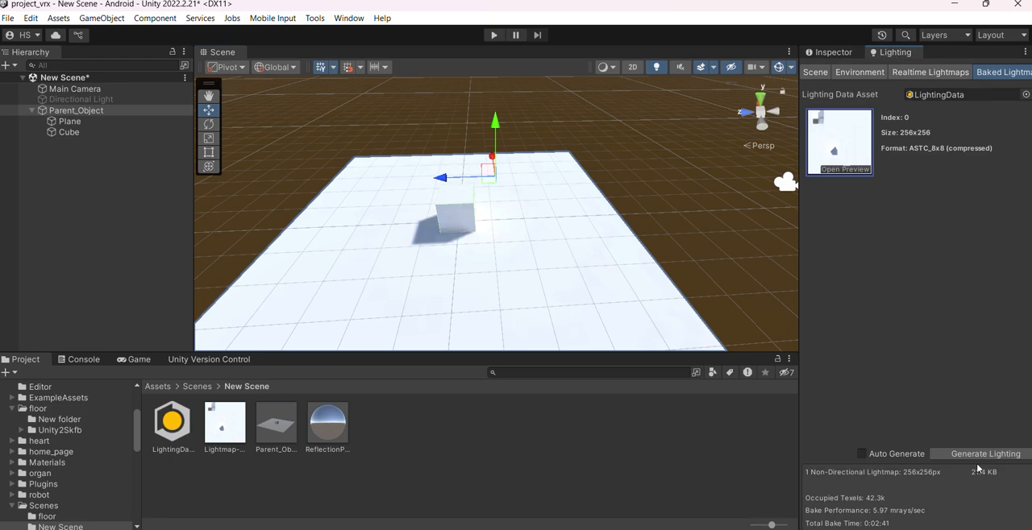
{"action": "left_click", "coordinate": [829, 51]}
{"action": "left_click_drag", "start_coordinate": [407, 306], "coordinate": [500, 274], "text": "alt"}
{"action": "left_click", "coordinate": [887, 52]}
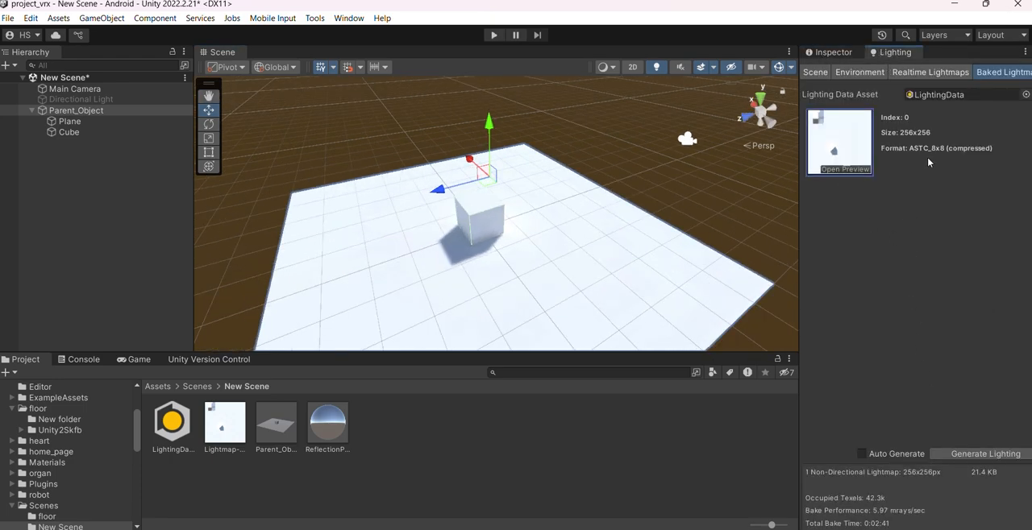
{"action": "left_click", "coordinate": [815, 72]}
{"action": "scroll", "coordinate": [913, 413], "scroll_direction": "down", "scroll_amount": 3}
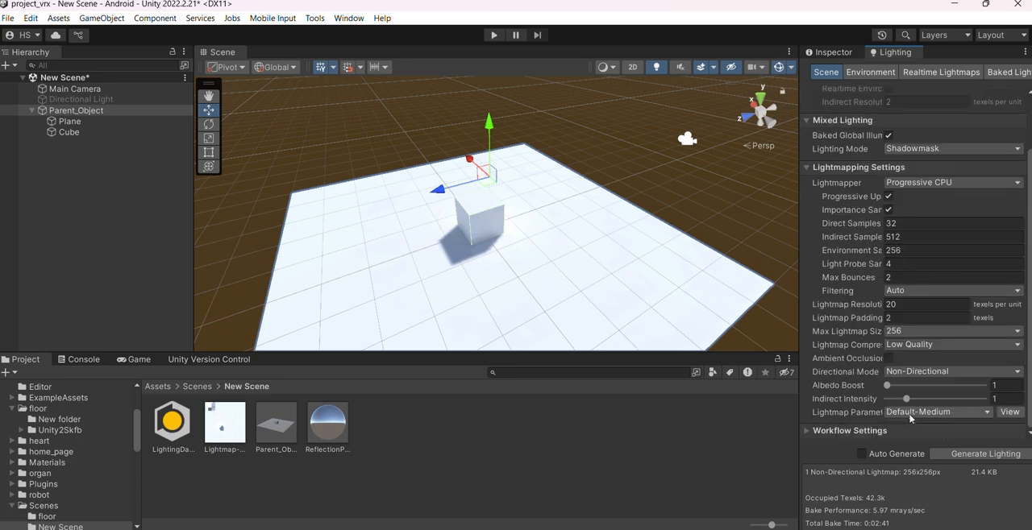
{"action": "scroll", "coordinate": [588, 295], "scroll_direction": "up", "scroll_amount": 5}
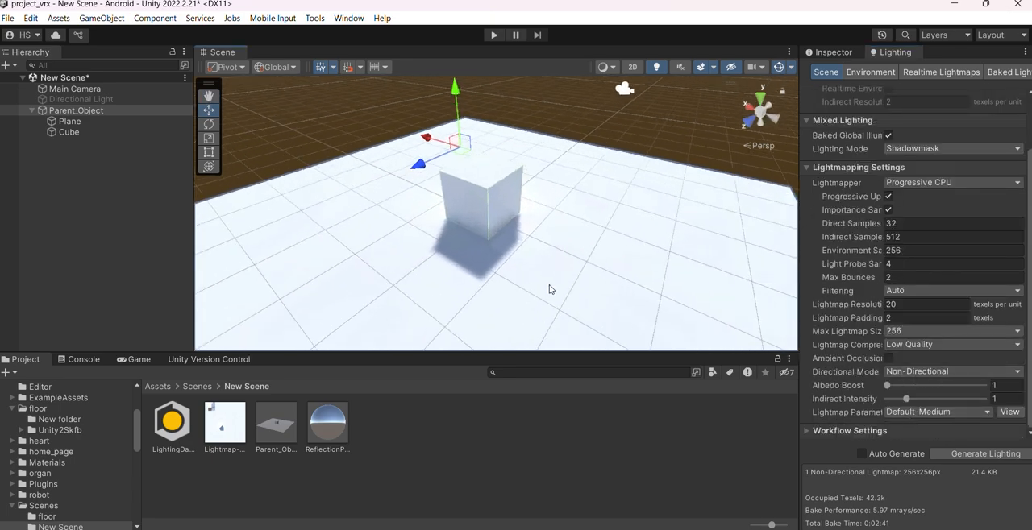
Attach LightMapScript from the Assets/floor folder to Parent_Object as a component
{"action": "left_click", "coordinate": [97, 111]}
{"action": "scroll", "coordinate": [64, 507], "scroll_direction": "down", "scroll_amount": 2}
{"action": "left_click", "coordinate": [50, 477]}
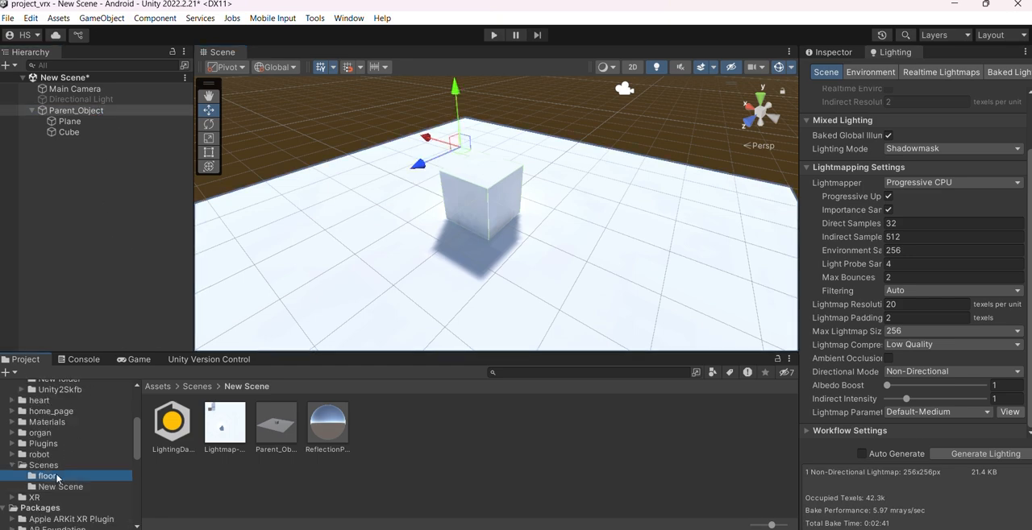
{"action": "scroll", "coordinate": [68, 471], "scroll_direction": "up", "scroll_amount": 3}
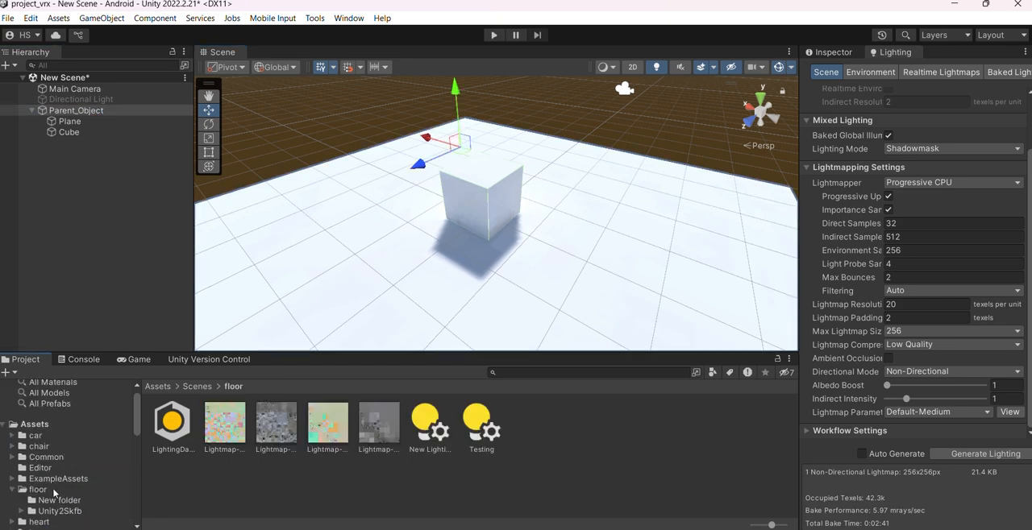
{"action": "left_click", "coordinate": [54, 491]}
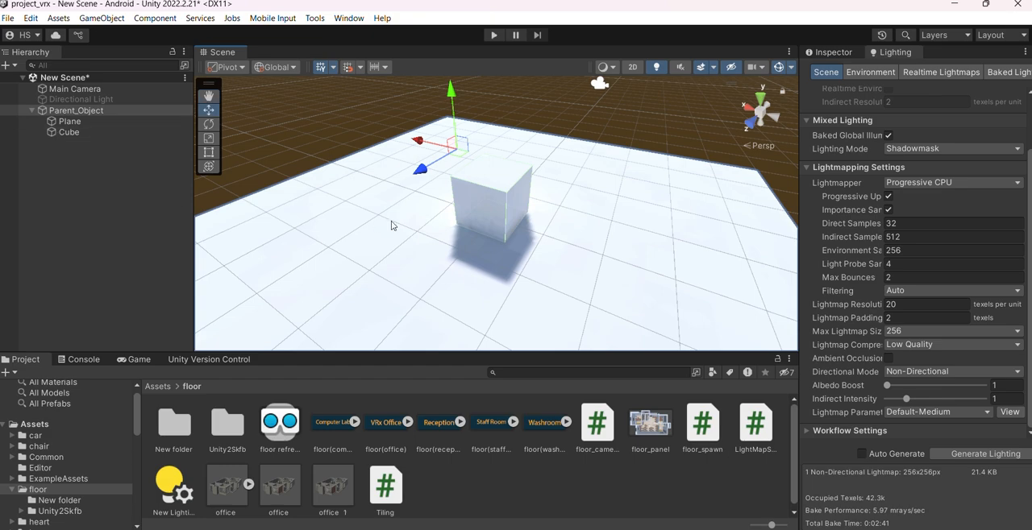
{"action": "left_click", "coordinate": [818, 55]}
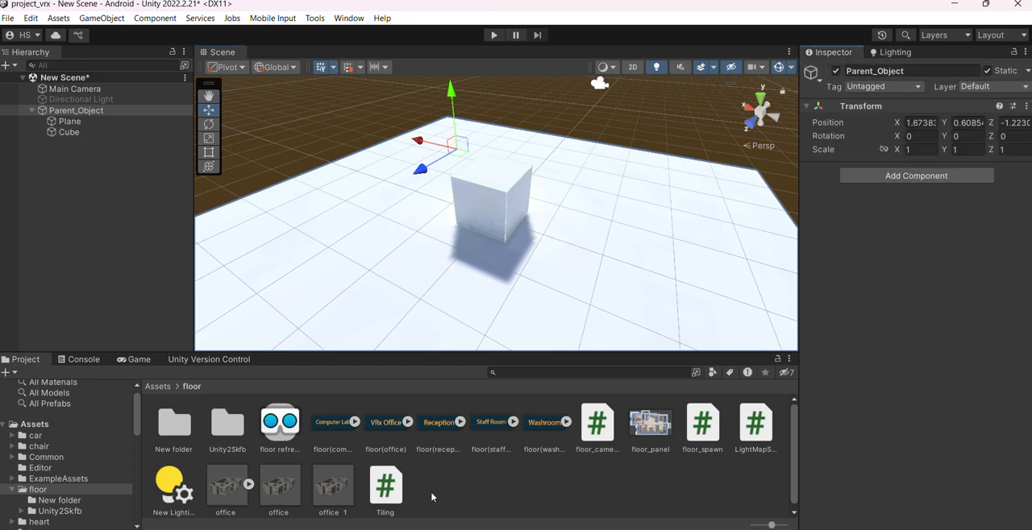
{"action": "left_click", "coordinate": [749, 429]}
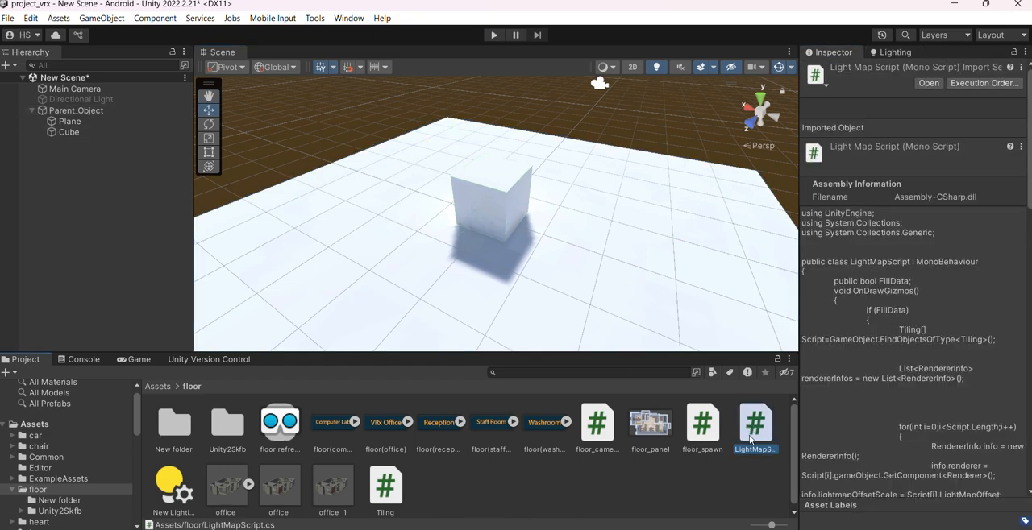
{"action": "left_click", "coordinate": [86, 112]}
{"action": "left_click_drag", "start_coordinate": [756, 427], "coordinate": [931, 270]}
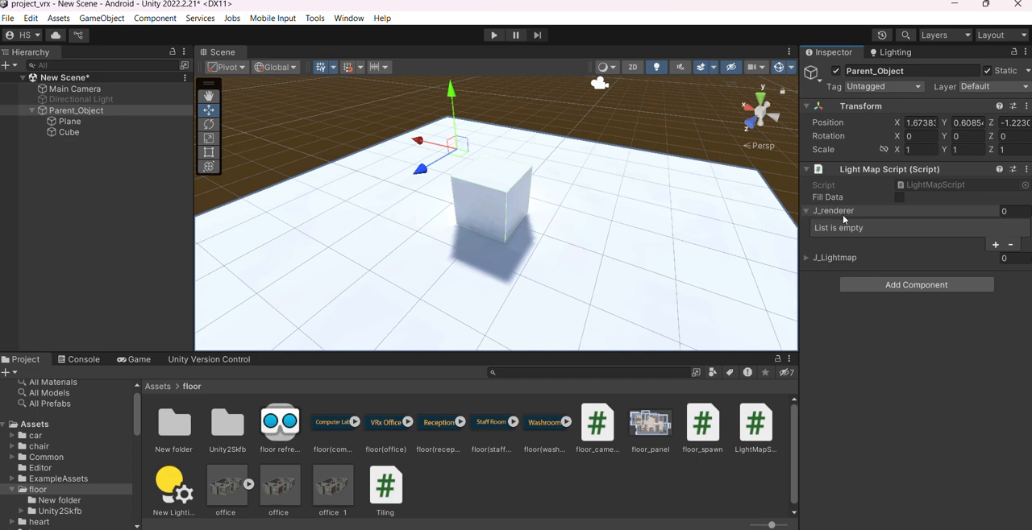
Inspect the J_renderer and J_Lightmap lists of Parent_Object's Light Map Script, and collapse both
{"action": "left_click", "coordinate": [807, 212]}
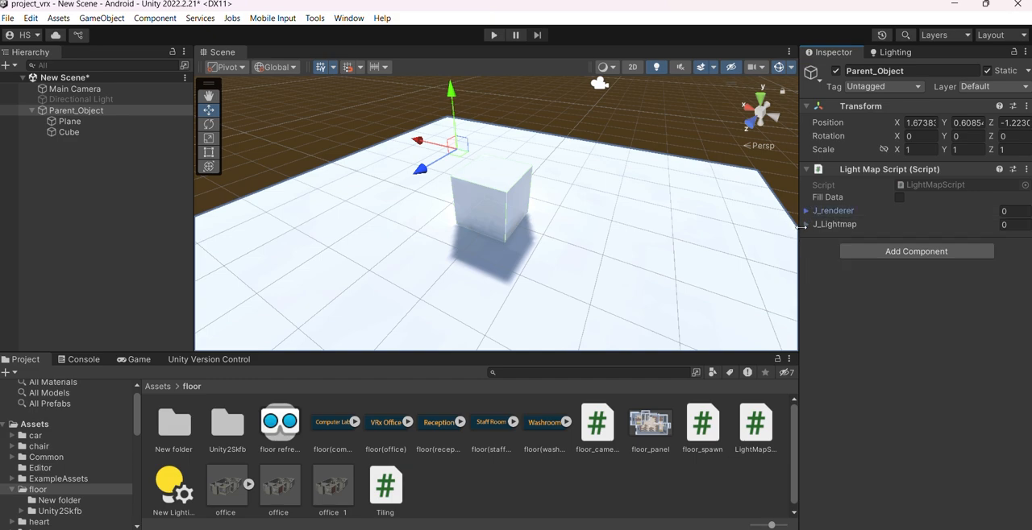
{"action": "left_click", "coordinate": [807, 225]}
{"action": "left_click", "coordinate": [807, 225]}
{"action": "left_click", "coordinate": [807, 212]}
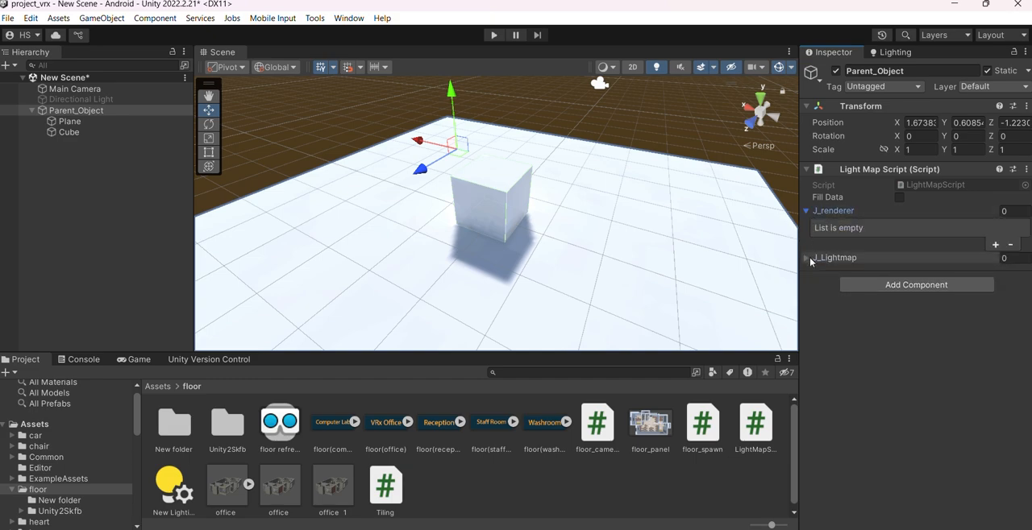
{"action": "left_click", "coordinate": [810, 258]}
{"action": "left_click", "coordinate": [808, 211]}
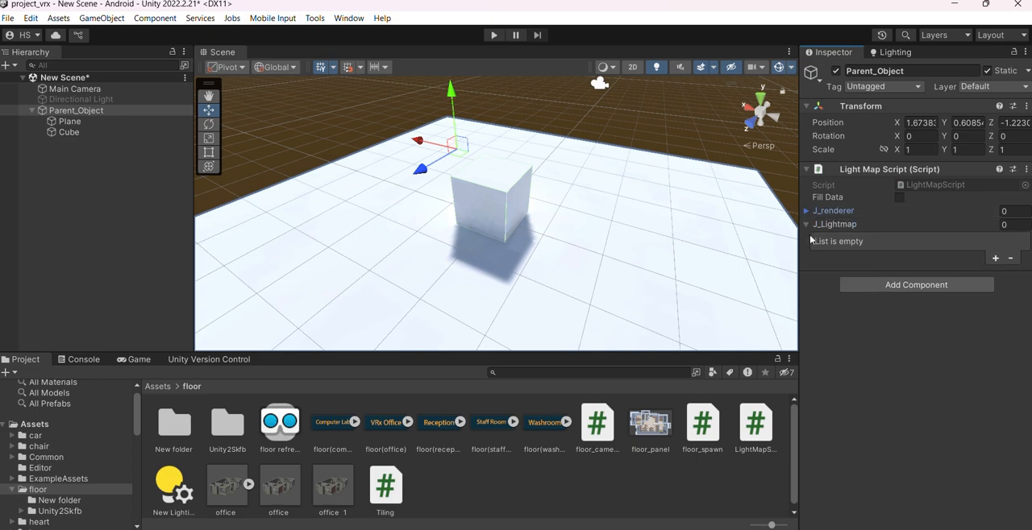
{"action": "left_click", "coordinate": [807, 226]}
Examine the baked cube and its shadow on the plane from several angles and distances
{"action": "left_click_drag", "start_coordinate": [583, 257], "coordinate": [640, 246], "text": "alt"}
{"action": "scroll", "coordinate": [509, 256], "scroll_direction": "down", "scroll_amount": 2}
{"action": "left_click_drag", "start_coordinate": [509, 255], "coordinate": [536, 248], "text": "alt"}
{"action": "middle_click_drag", "start_coordinate": [536, 248], "coordinate": [537, 278]}
{"action": "scroll", "coordinate": [536, 278], "scroll_direction": "up", "scroll_amount": 2}
{"action": "left_click_drag", "start_coordinate": [538, 275], "coordinate": [569, 271], "text": "alt"}
{"action": "middle_click_drag", "start_coordinate": [579, 270], "coordinate": [555, 283]}
{"action": "scroll", "coordinate": [555, 283], "scroll_direction": "up", "scroll_amount": 2}
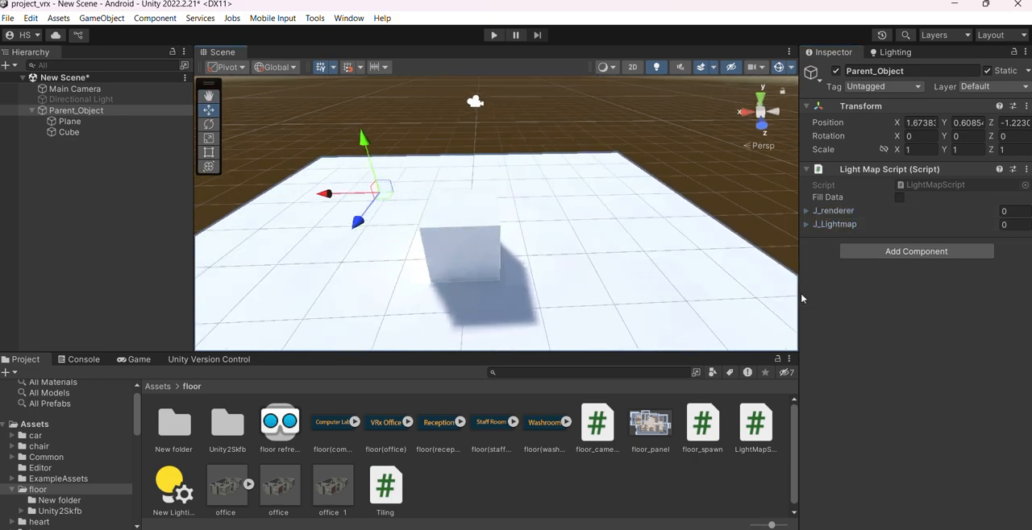
{"action": "left_click_drag", "start_coordinate": [587, 290], "coordinate": [617, 258], "text": "alt"}
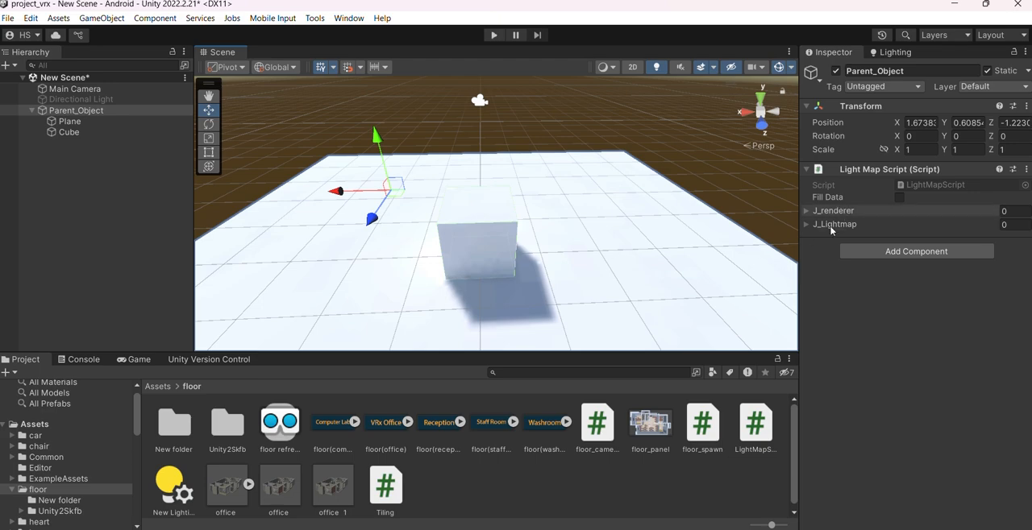
Review the cube's baked lightmap tiling and offset data, and return to Parent_Object's script component
{"action": "left_click", "coordinate": [70, 121]}
{"action": "left_click", "coordinate": [76, 110]}
{"action": "left_click_drag", "start_coordinate": [587, 230], "coordinate": [680, 251], "text": "alt"}
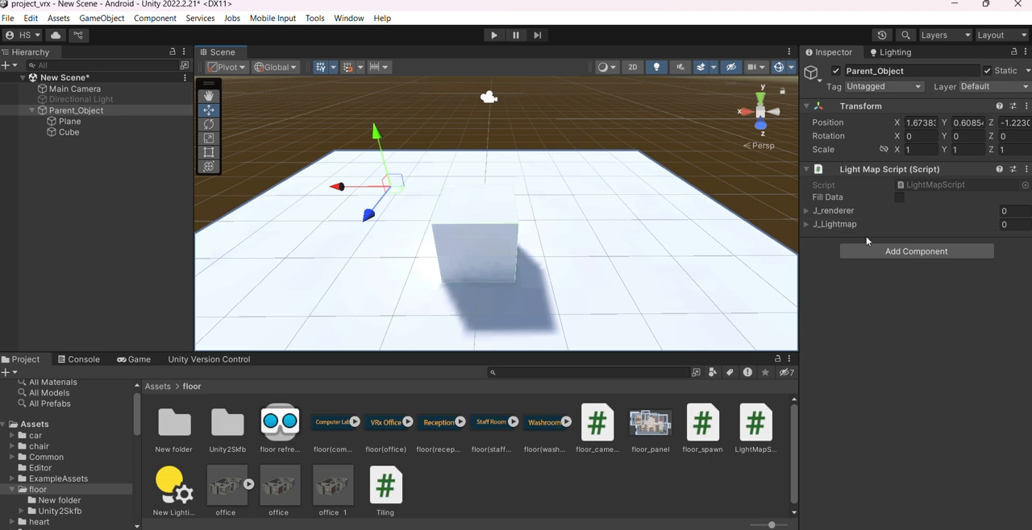
{"action": "left_click", "coordinate": [487, 241]}
{"action": "scroll", "coordinate": [907, 309], "scroll_direction": "down", "scroll_amount": 3}
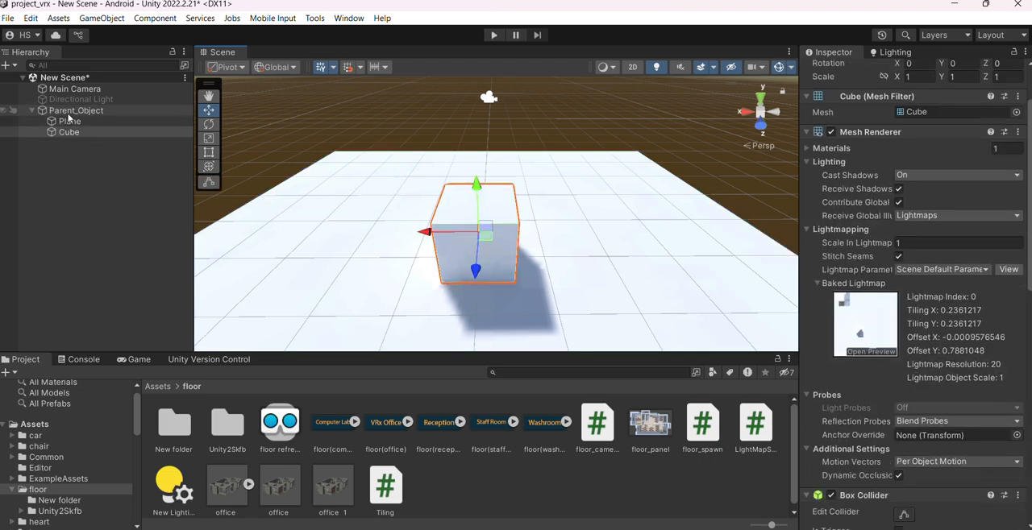
{"action": "left_click", "coordinate": [97, 111]}
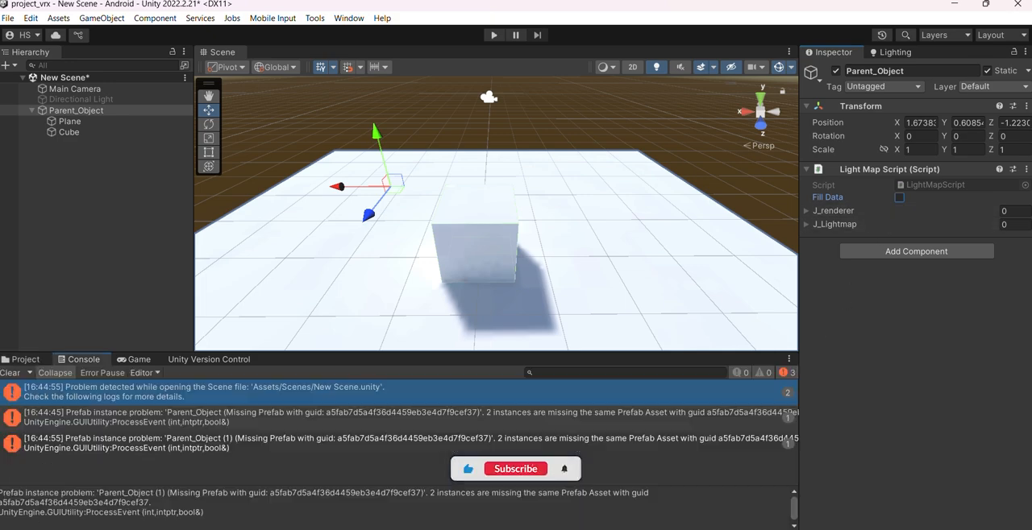
Clear the console, trigger Fill Data on Parent_Object's Light Map Script, and locate its script file in the project
{"action": "left_click", "coordinate": [80, 360]}
{"action": "left_click", "coordinate": [4, 374]}
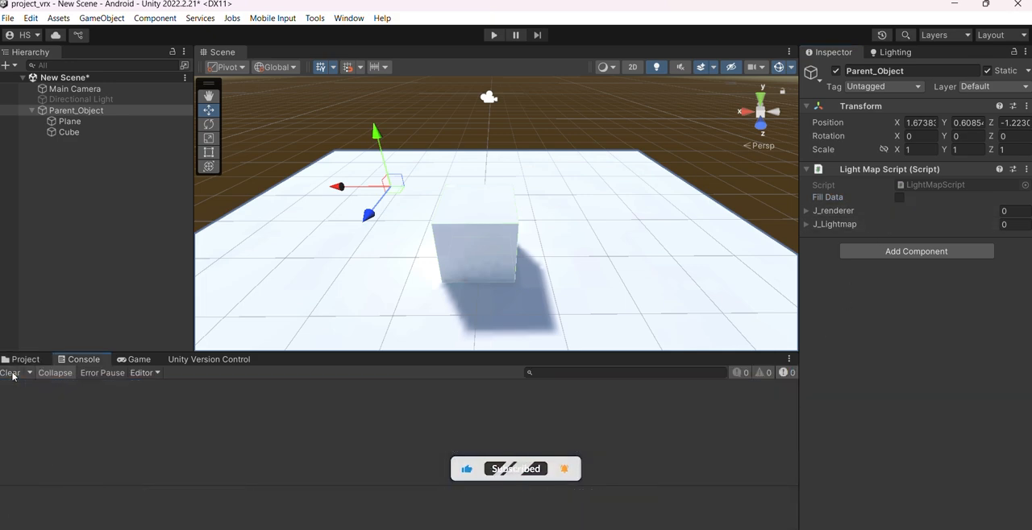
{"action": "left_click", "coordinate": [17, 360]}
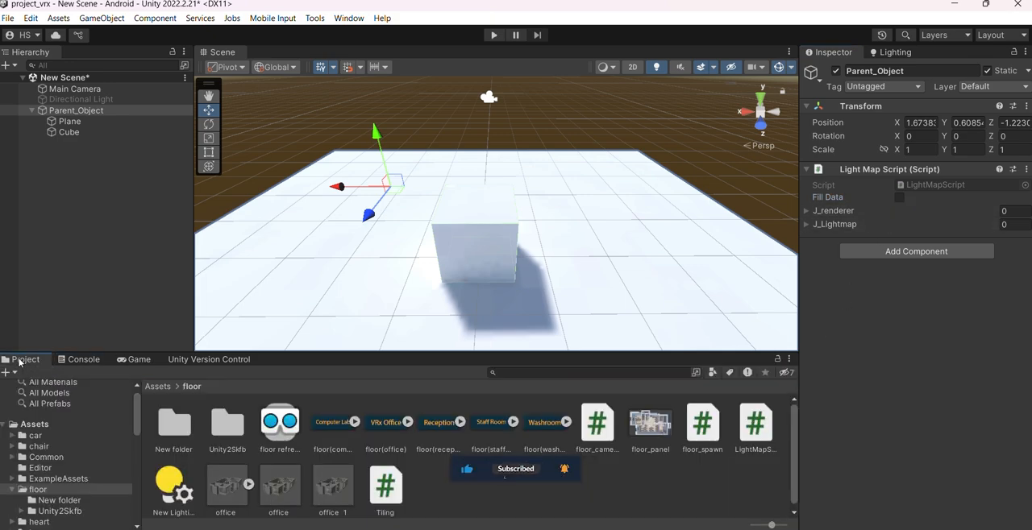
{"action": "left_click", "coordinate": [902, 198]}
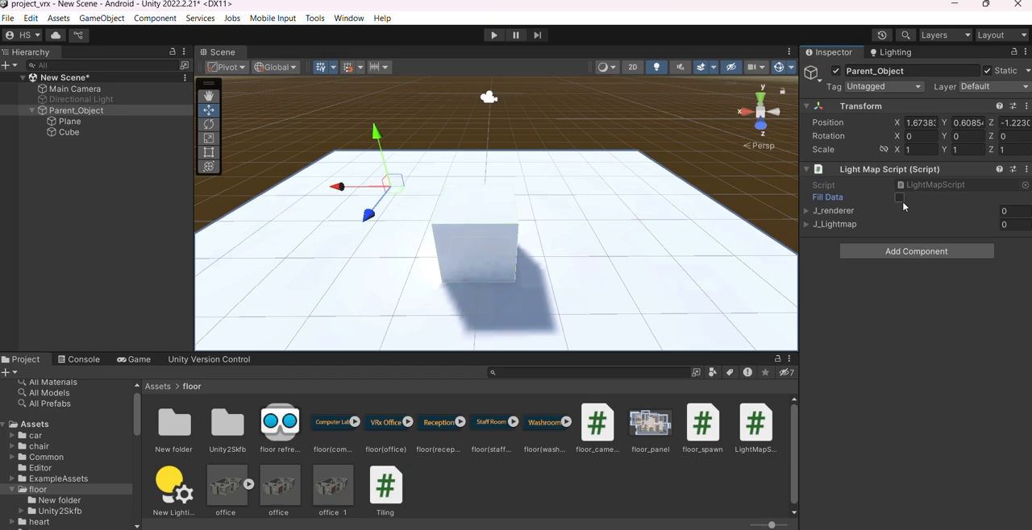
{"action": "left_click", "coordinate": [917, 185]}
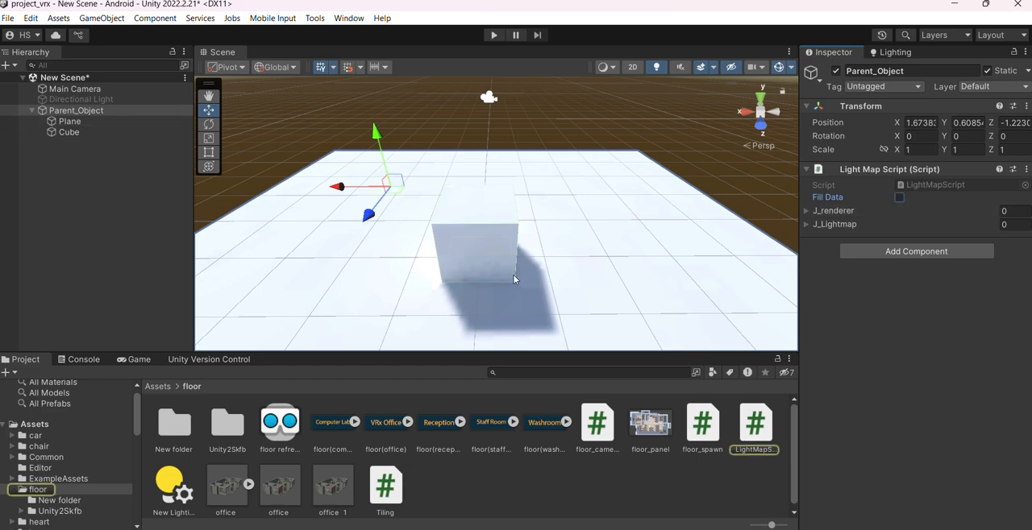
Locate the scene's baked lightmap texture in the project from the baked lightmaps list
{"action": "left_click", "coordinate": [900, 53]}
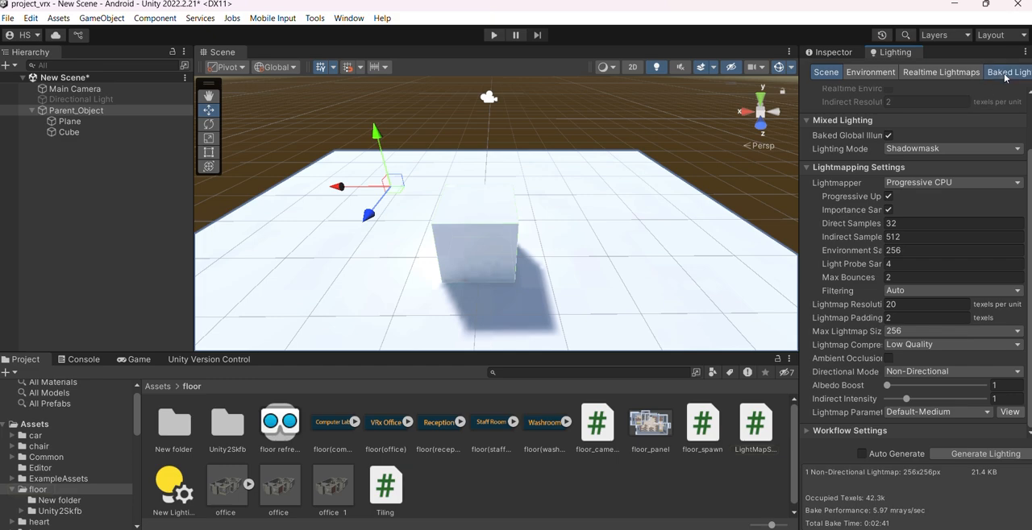
{"action": "left_click", "coordinate": [1002, 72]}
{"action": "left_click", "coordinate": [830, 150]}
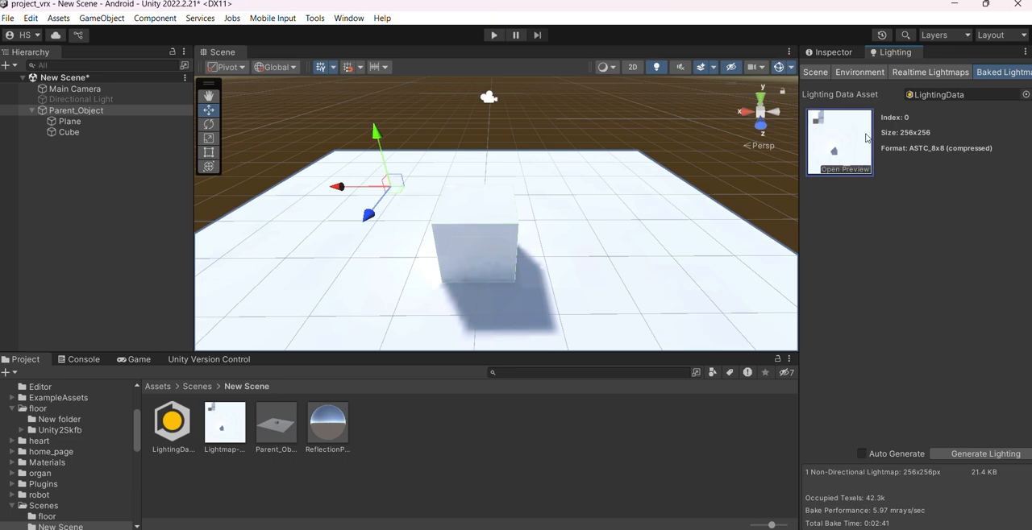
Check the baked lightmap tiling and offset data of the cube, and of the plane and cube together
{"action": "left_click", "coordinate": [494, 238]}
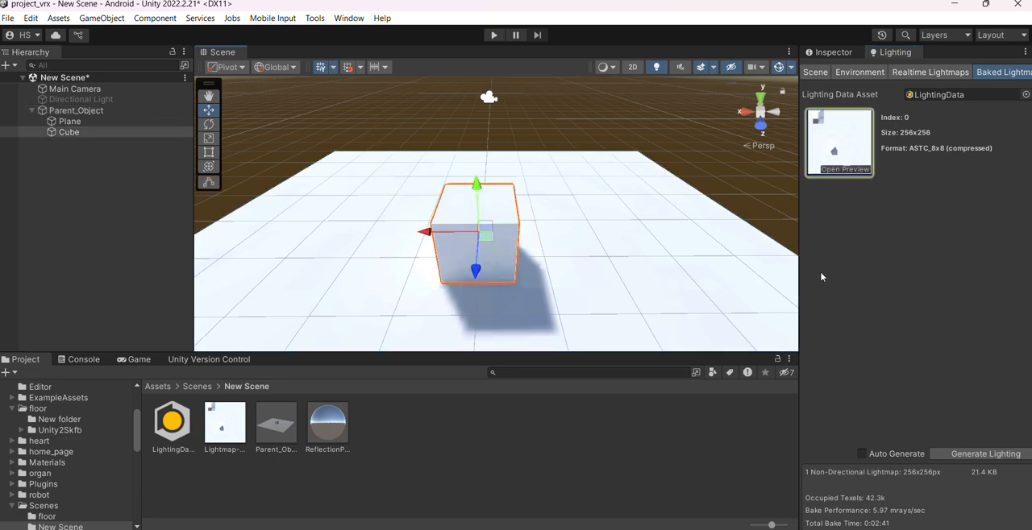
{"action": "left_click", "coordinate": [830, 52]}
{"action": "scroll", "coordinate": [892, 256], "scroll_direction": "down", "scroll_amount": 5}
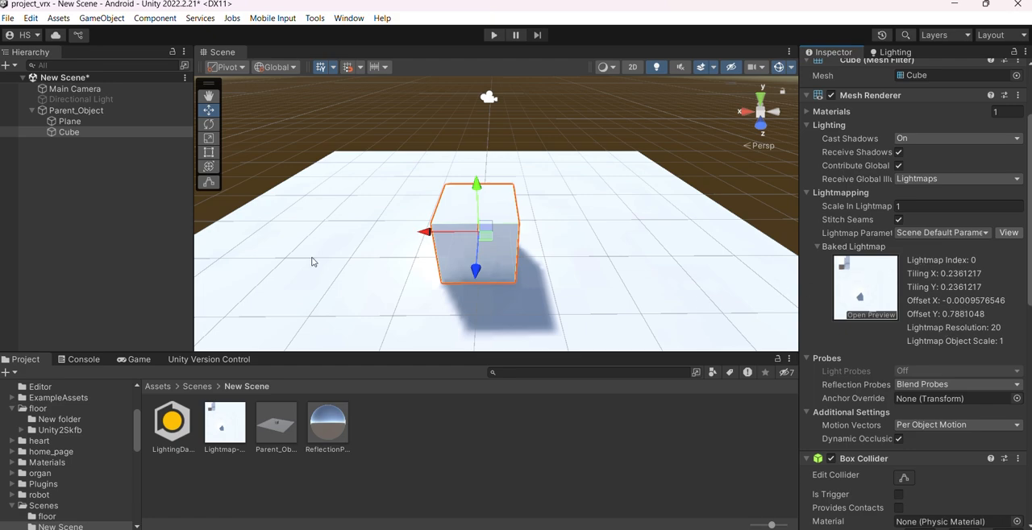
{"action": "left_click", "coordinate": [121, 122]}
{"action": "left_click", "coordinate": [95, 133], "text": "ctrl"}
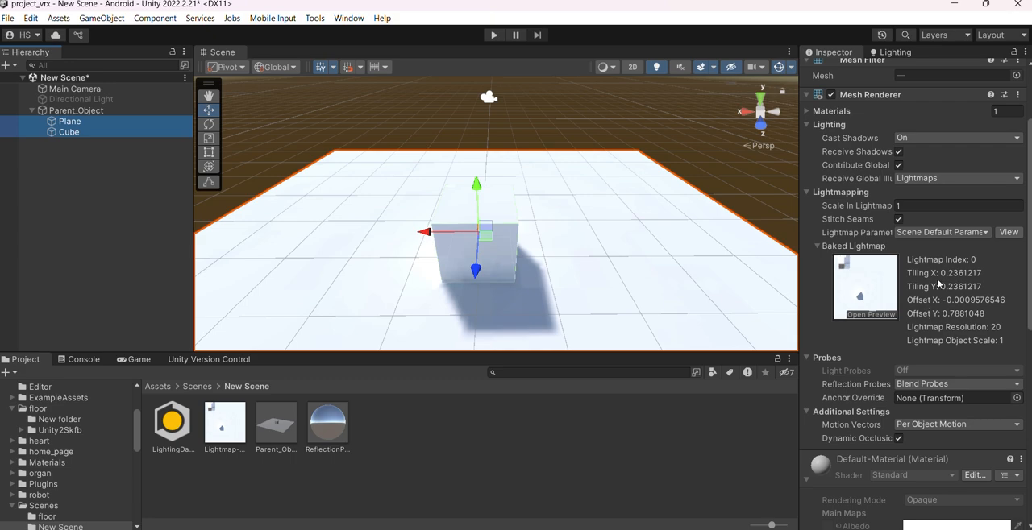
Locate the Tiling script in the floor folder and examine the Tiling component shared by the plane and cube
{"action": "left_click", "coordinate": [82, 111]}
{"action": "left_click", "coordinate": [83, 121]}
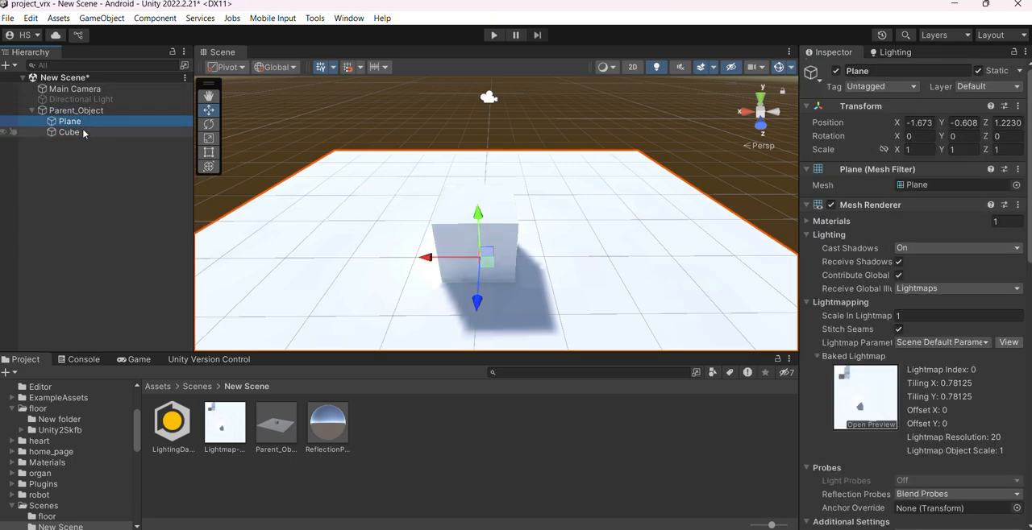
{"action": "left_click", "coordinate": [84, 133], "text": "shift"}
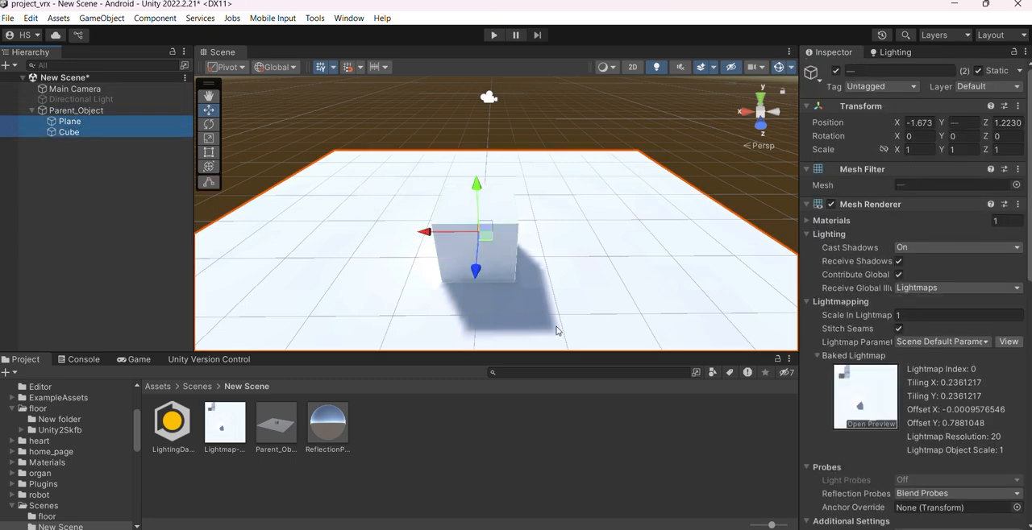
{"action": "scroll", "coordinate": [122, 489], "scroll_direction": "down", "scroll_amount": 3}
{"action": "scroll", "coordinate": [101, 491], "scroll_direction": "up", "scroll_amount": 5}
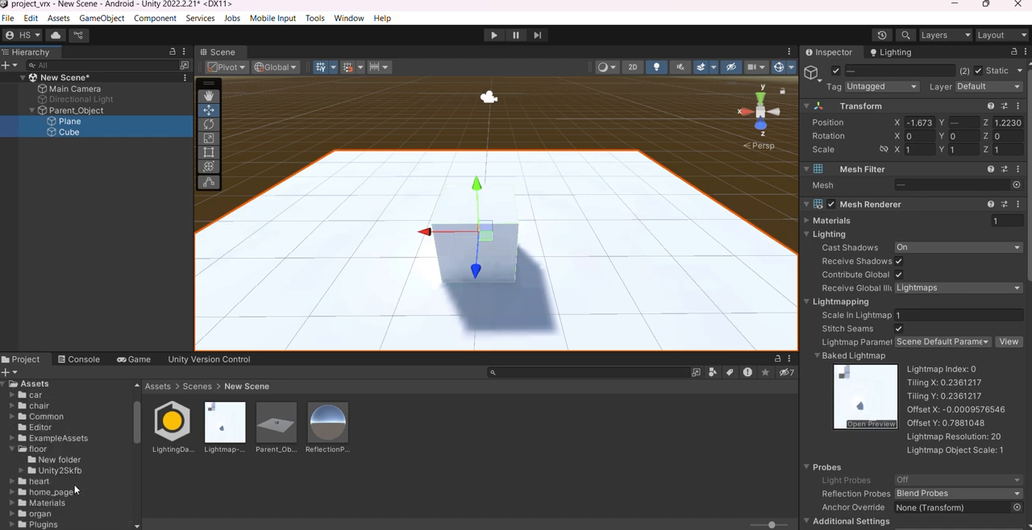
{"action": "left_click", "coordinate": [48, 451]}
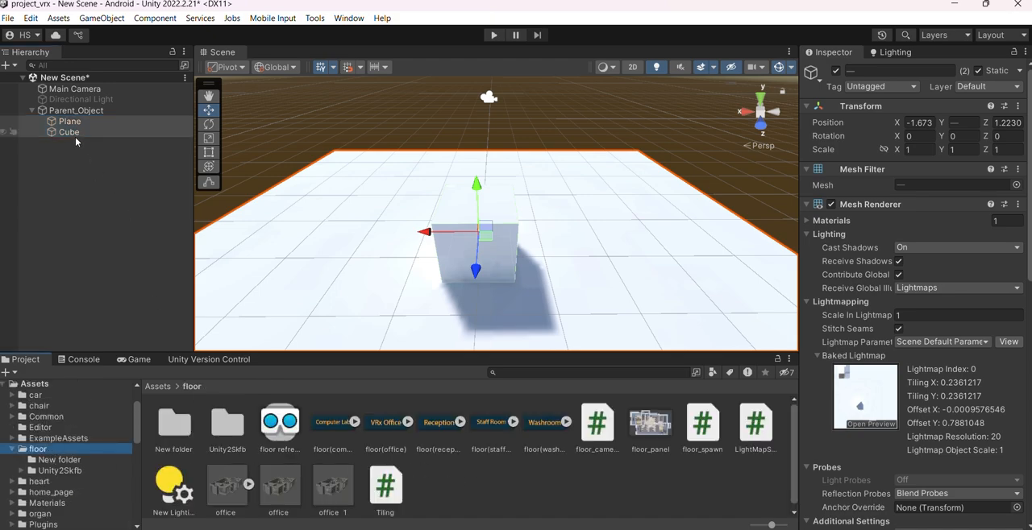
{"action": "scroll", "coordinate": [843, 419], "scroll_direction": "down", "scroll_amount": 5}
{"action": "scroll", "coordinate": [843, 419], "scroll_direction": "down", "scroll_amount": 1}
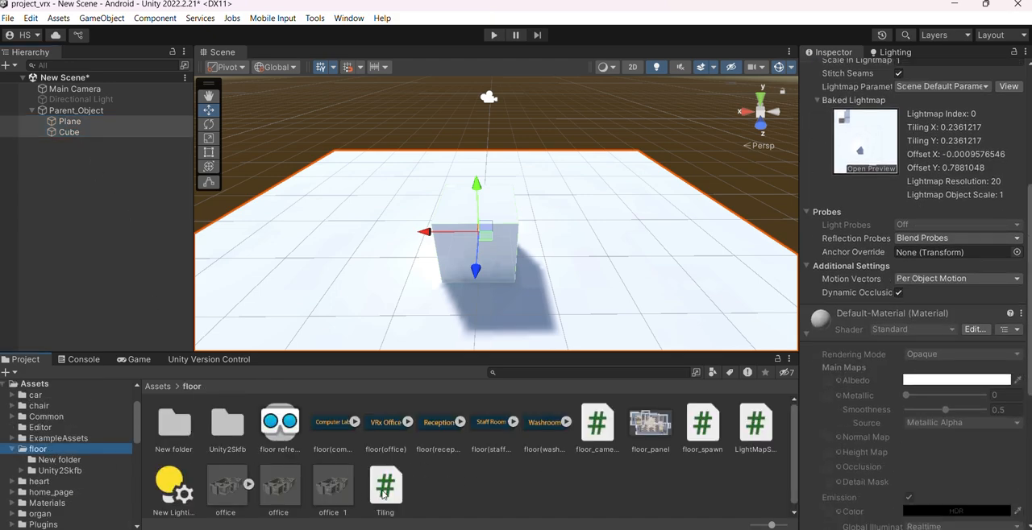
{"action": "scroll", "coordinate": [927, 516], "scroll_direction": "down", "scroll_amount": 6}
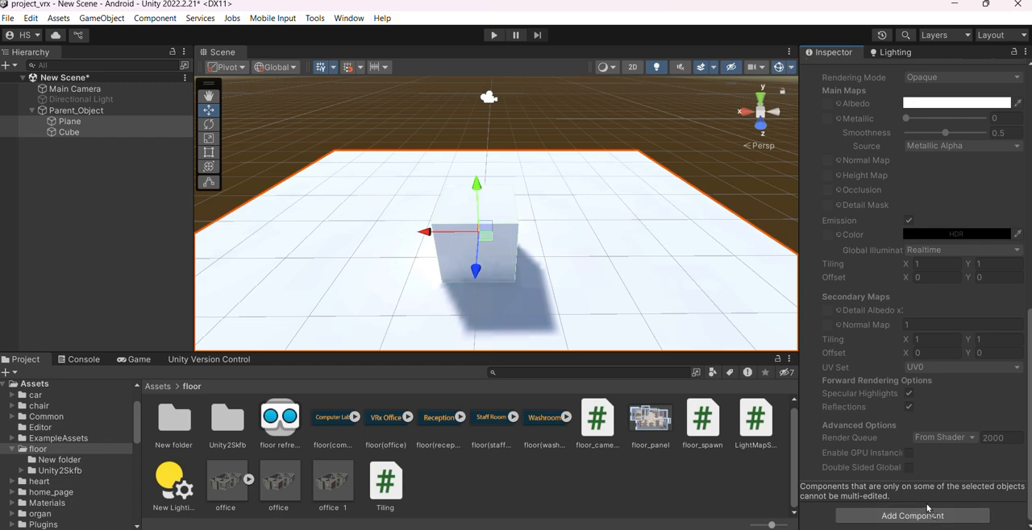
{"action": "scroll", "coordinate": [893, 239], "scroll_direction": "up", "scroll_amount": 7}
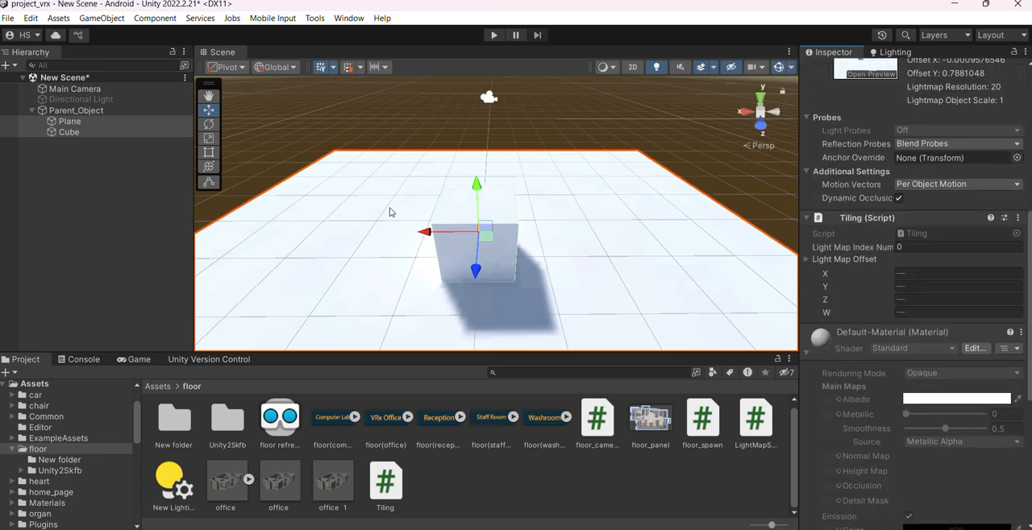
Examine the Light Map Offset values stored in the Tiling component of the plane and of the cube
{"action": "left_click", "coordinate": [112, 123]}
{"action": "scroll", "coordinate": [945, 364], "scroll_direction": "down", "scroll_amount": 1}
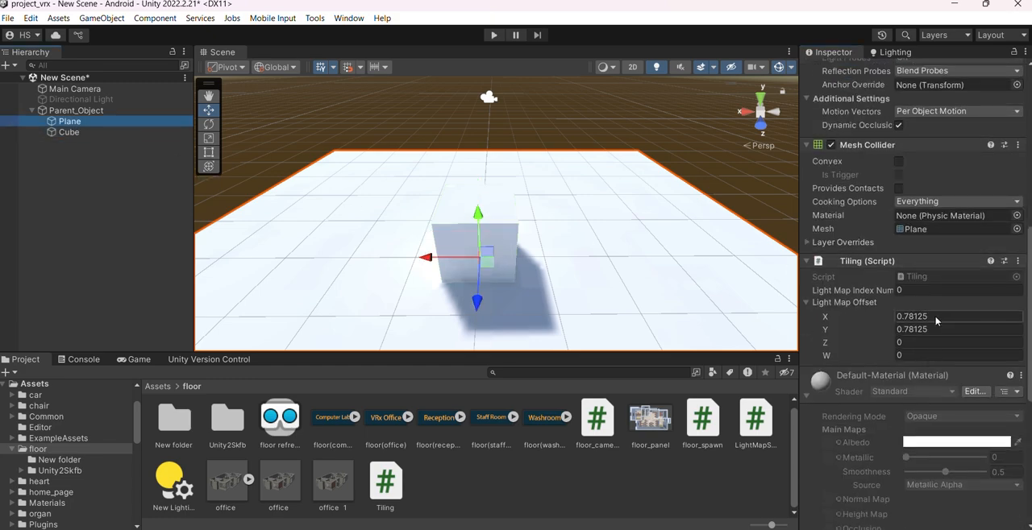
{"action": "left_click", "coordinate": [939, 329]}
{"action": "left_click", "coordinate": [103, 136]}
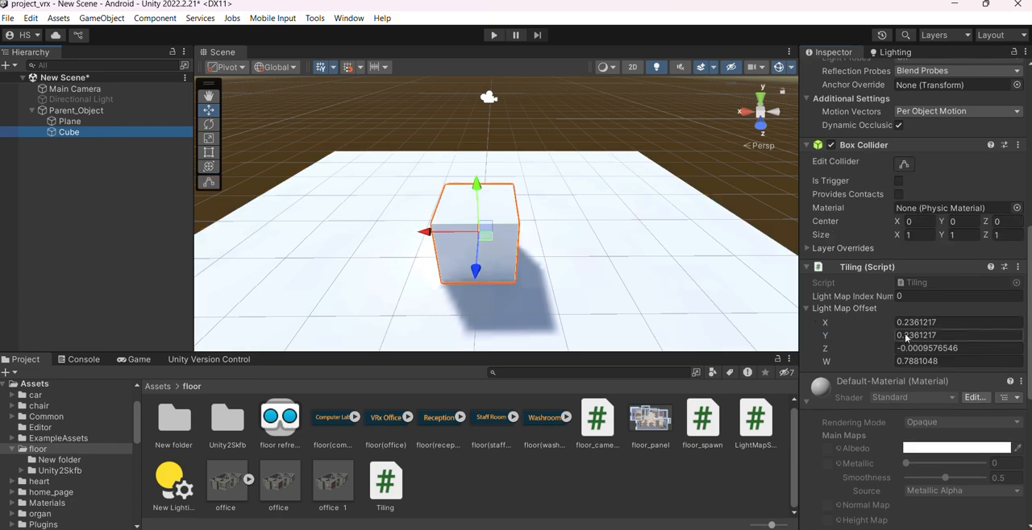
{"action": "left_click", "coordinate": [969, 334]}
{"action": "left_click", "coordinate": [967, 363]}
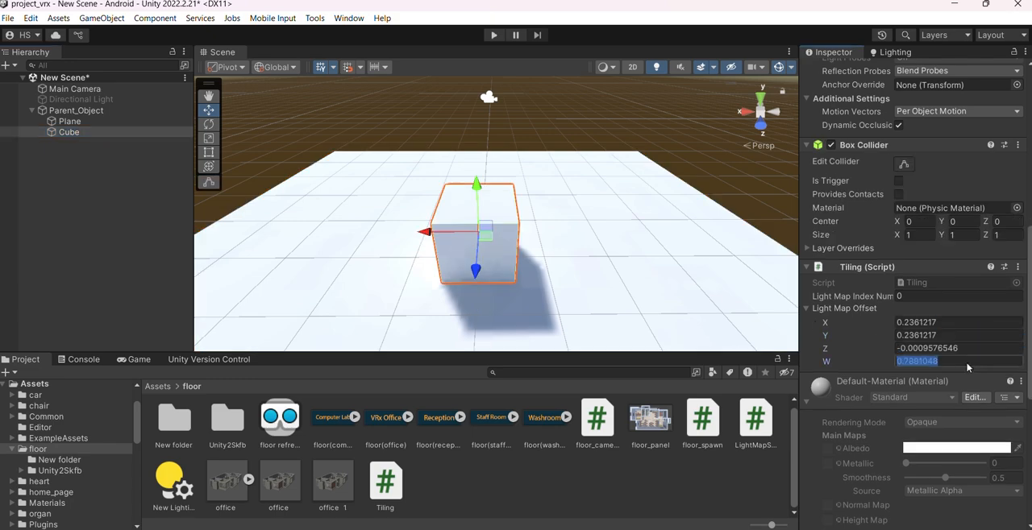
Trigger Fill Data on Parent_Object's Light Map Script and review the plane and cube entries in the J_renderer list
{"action": "left_click", "coordinate": [111, 113]}
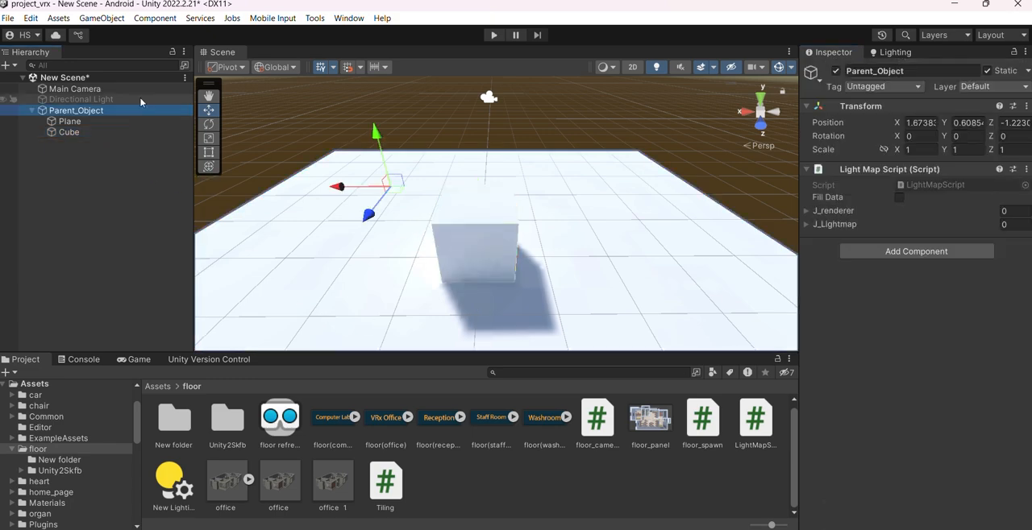
{"action": "left_click", "coordinate": [900, 198]}
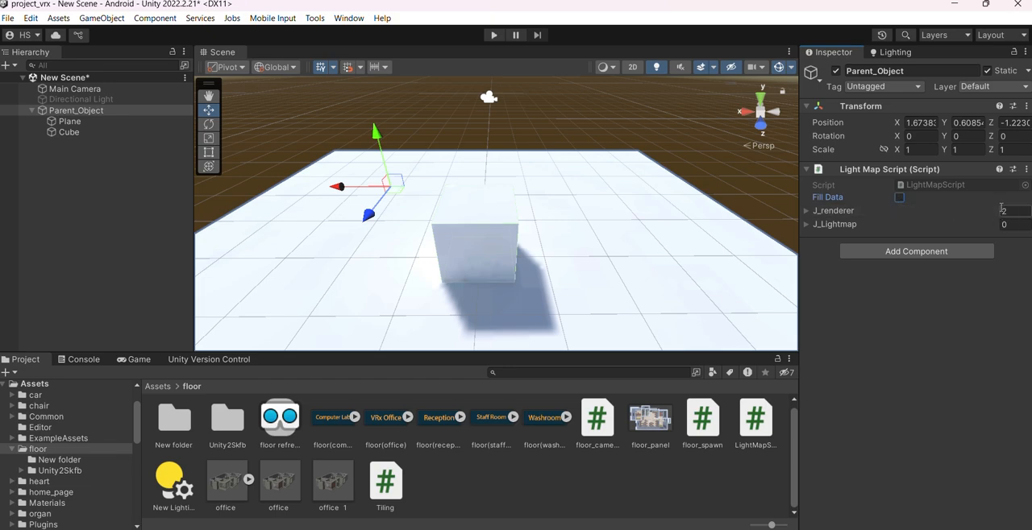
{"action": "left_click", "coordinate": [816, 211]}
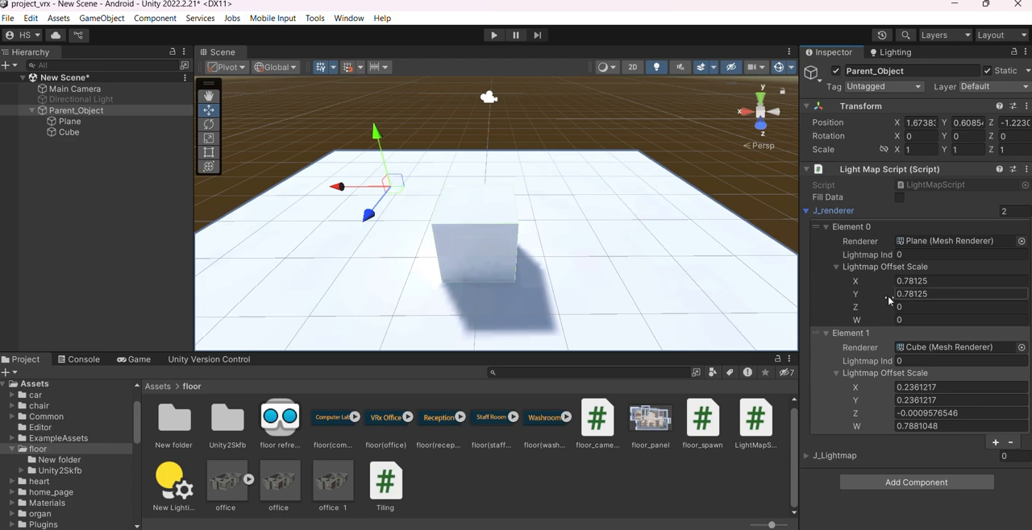
{"action": "left_click", "coordinate": [934, 294]}
{"action": "left_click", "coordinate": [938, 388]}
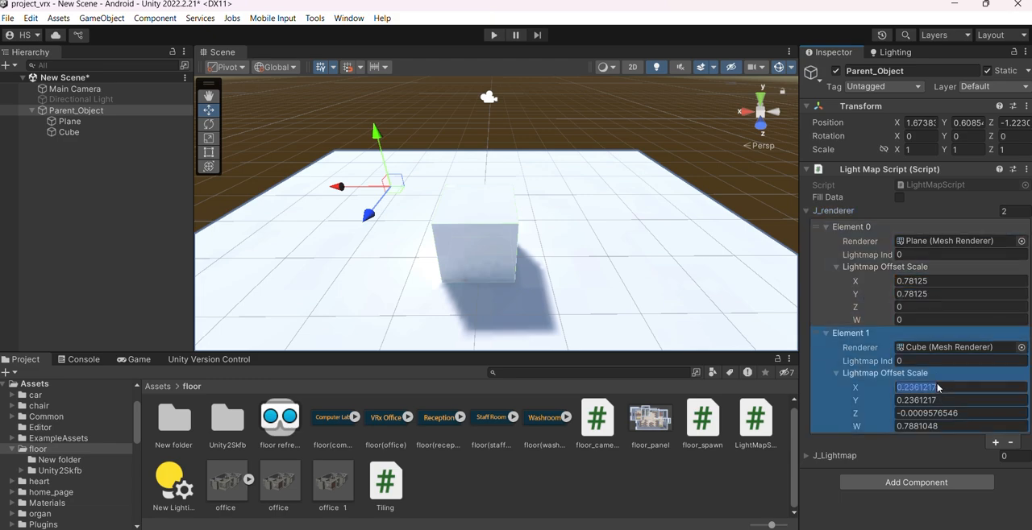
{"action": "left_click", "coordinate": [942, 401]}
{"action": "left_click", "coordinate": [945, 414]}
{"action": "left_click", "coordinate": [949, 426]}
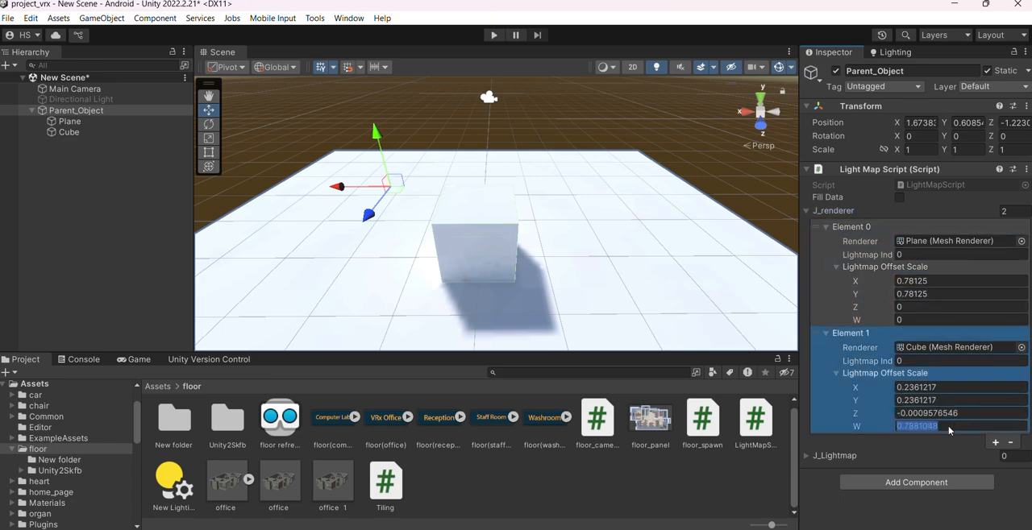
{"action": "left_click", "coordinate": [808, 211]}
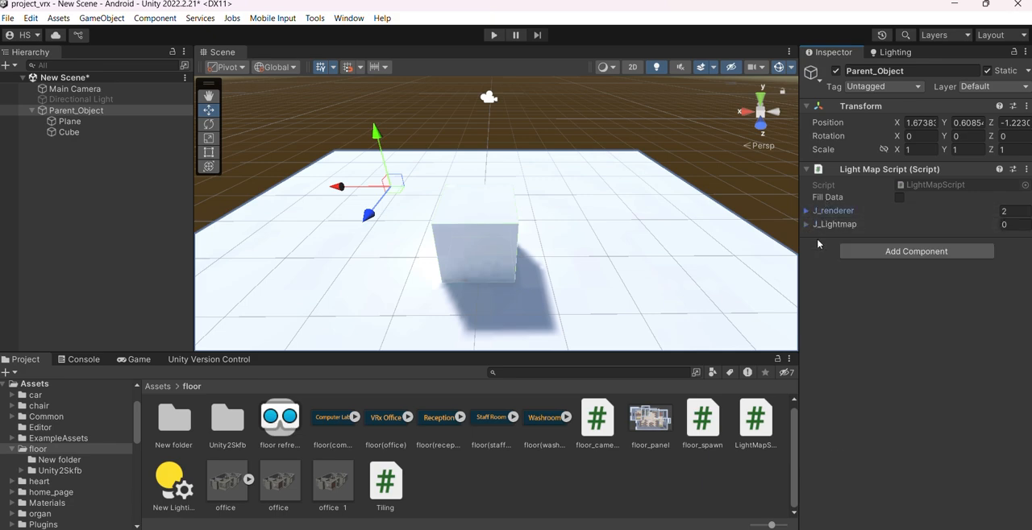
Compare the cube's baked lightmap data with the entries in Parent_Object's J_renderer list
{"action": "scroll", "coordinate": [579, 246], "scroll_direction": "up", "scroll_amount": 1}
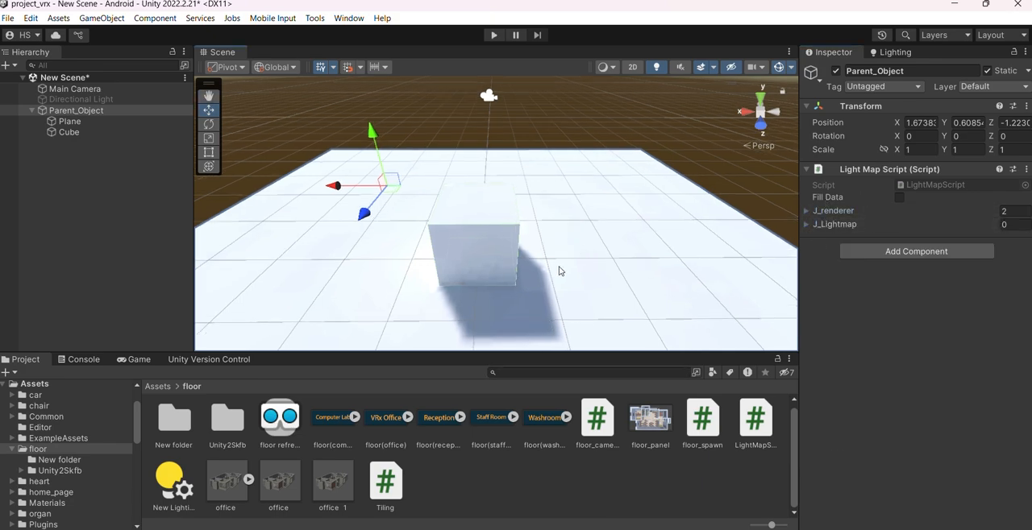
{"action": "scroll", "coordinate": [593, 294], "scroll_direction": "up", "scroll_amount": 1}
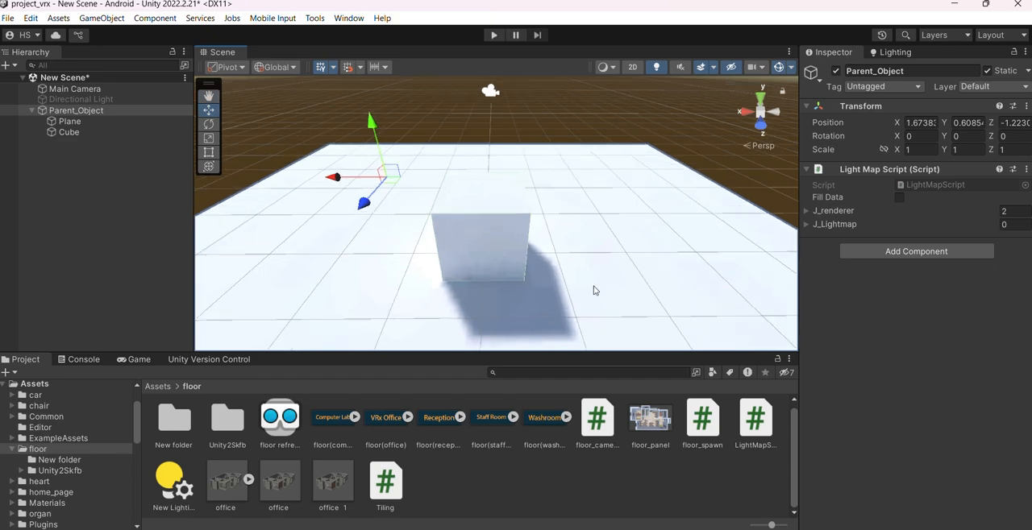
{"action": "left_click", "coordinate": [490, 241]}
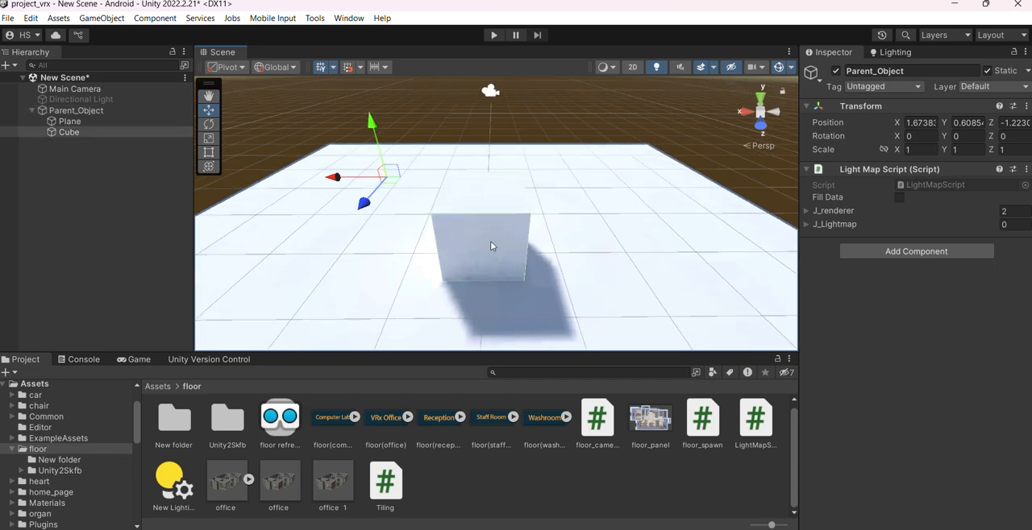
{"action": "scroll", "coordinate": [951, 296], "scroll_direction": "down", "scroll_amount": 1}
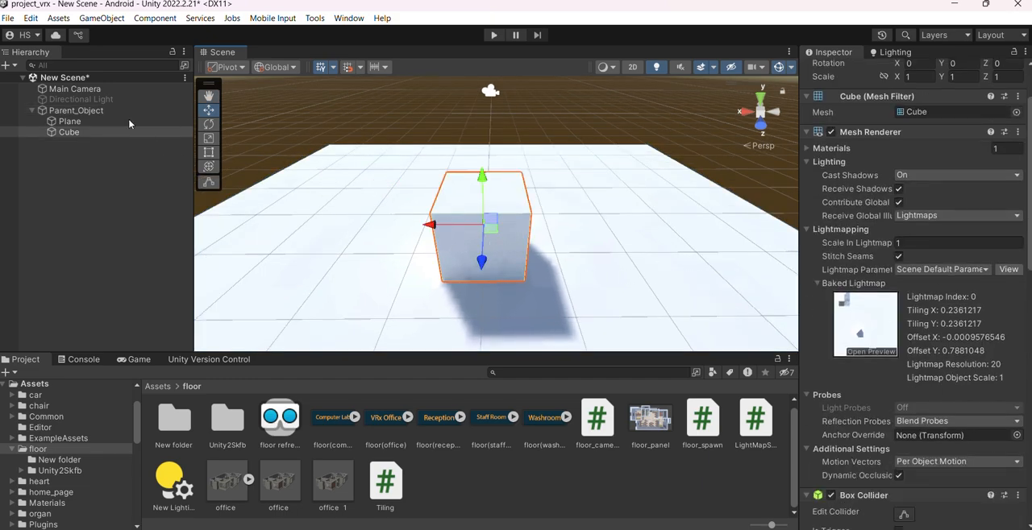
{"action": "left_click", "coordinate": [97, 111]}
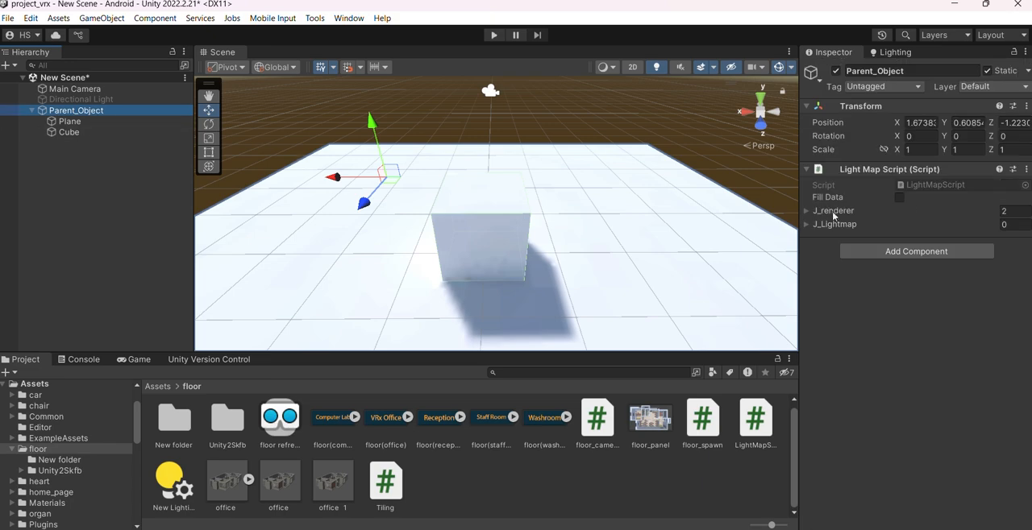
{"action": "left_click", "coordinate": [899, 198]}
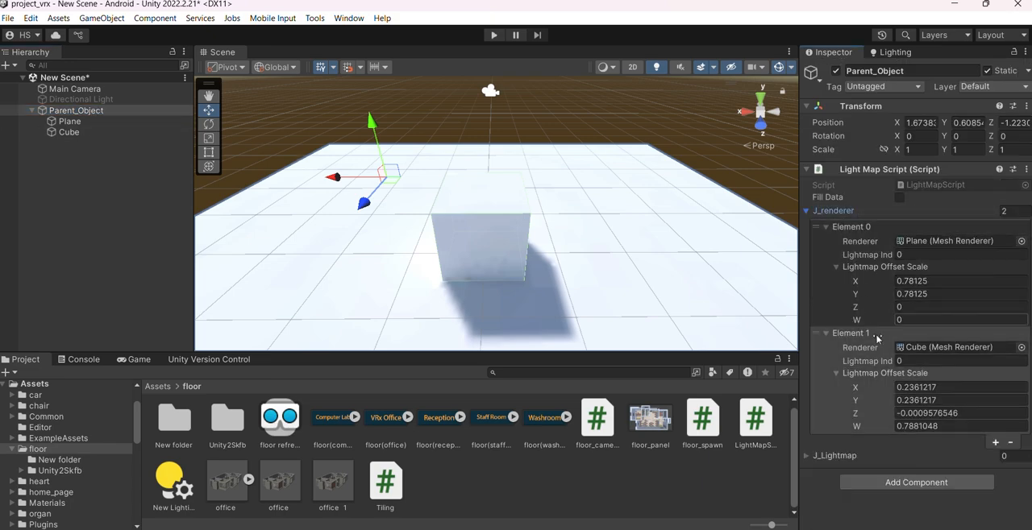
{"action": "left_click", "coordinate": [806, 212]}
{"action": "middle_click_drag", "start_coordinate": [586, 281], "coordinate": [622, 282]}
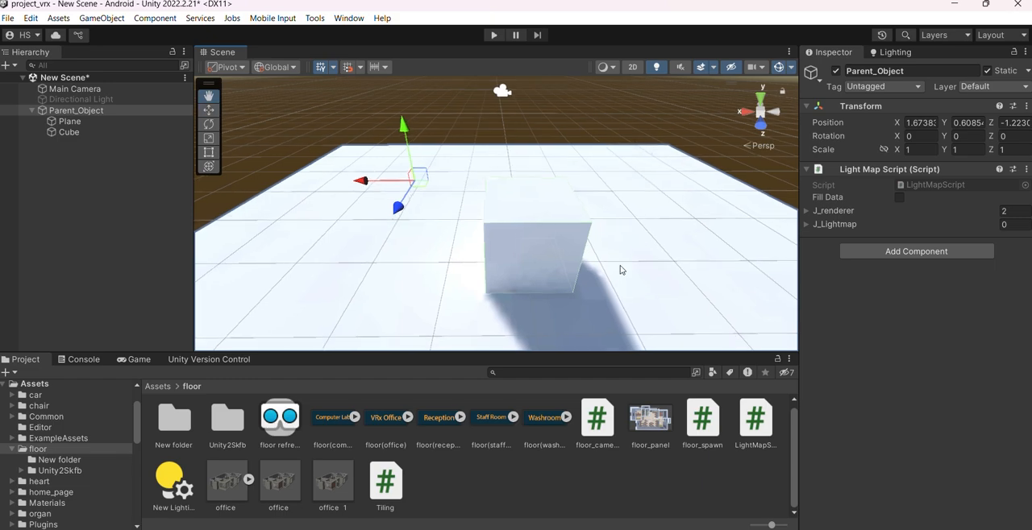
Expand Parent_Object's J_Lightmap list, locate the baked lightmap texture in the project, and return to Parent_Object's components
{"action": "left_click", "coordinate": [834, 225]}
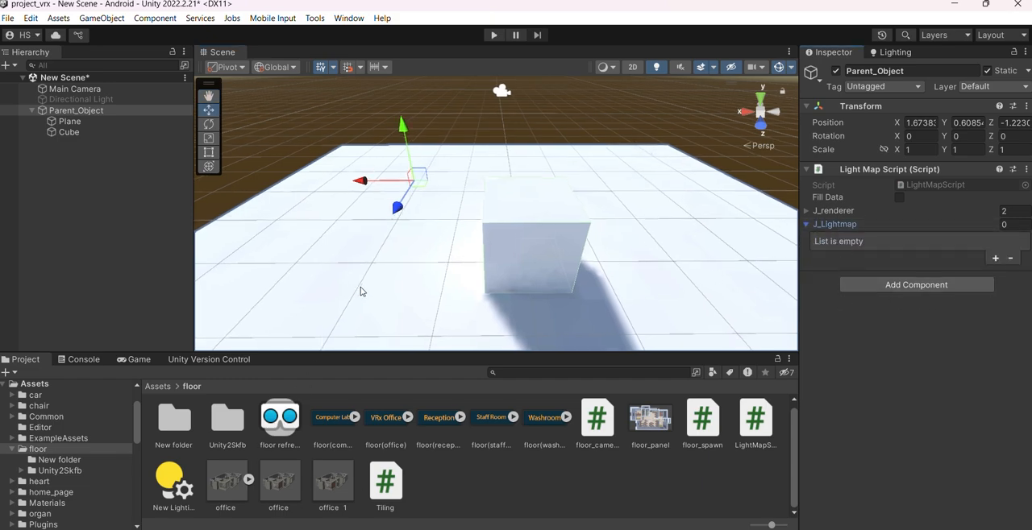
{"action": "left_click", "coordinate": [891, 52]}
{"action": "left_click", "coordinate": [856, 142]}
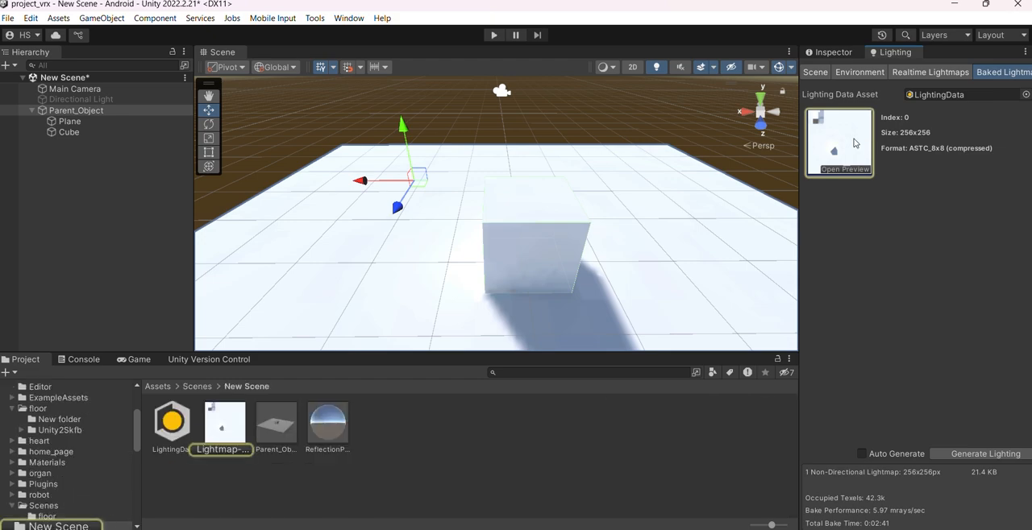
{"action": "left_click", "coordinate": [88, 113]}
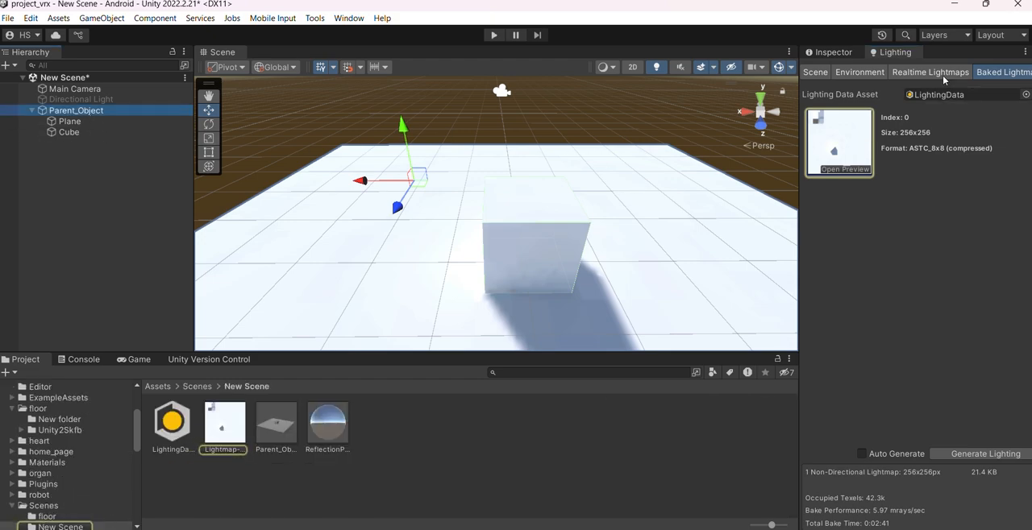
{"action": "left_click", "coordinate": [829, 51]}
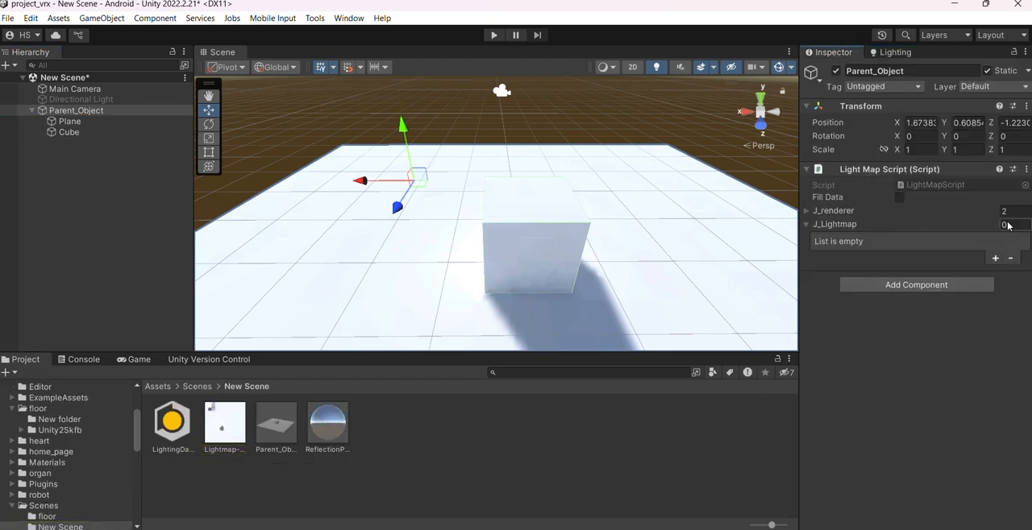
Set the J_Lightmap list size to 1 and assign the Lightmap-0_comp_light texture to Element 0
{"action": "left_click", "coordinate": [1006, 225]}
{"action": "key", "text": "Return"}
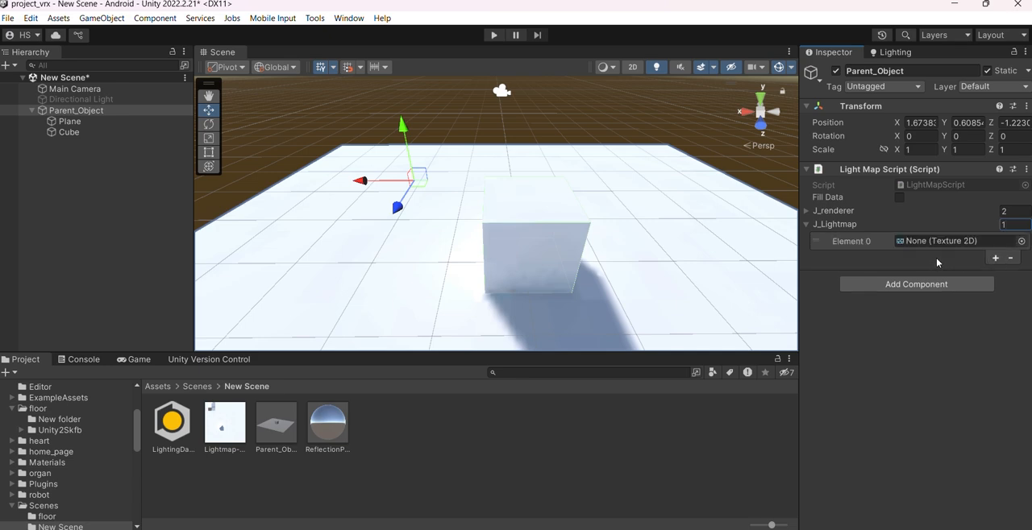
{"action": "left_click_drag", "start_coordinate": [233, 425], "coordinate": [939, 244]}
{"action": "left_click_drag", "start_coordinate": [675, 229], "coordinate": [621, 274], "text": "alt"}
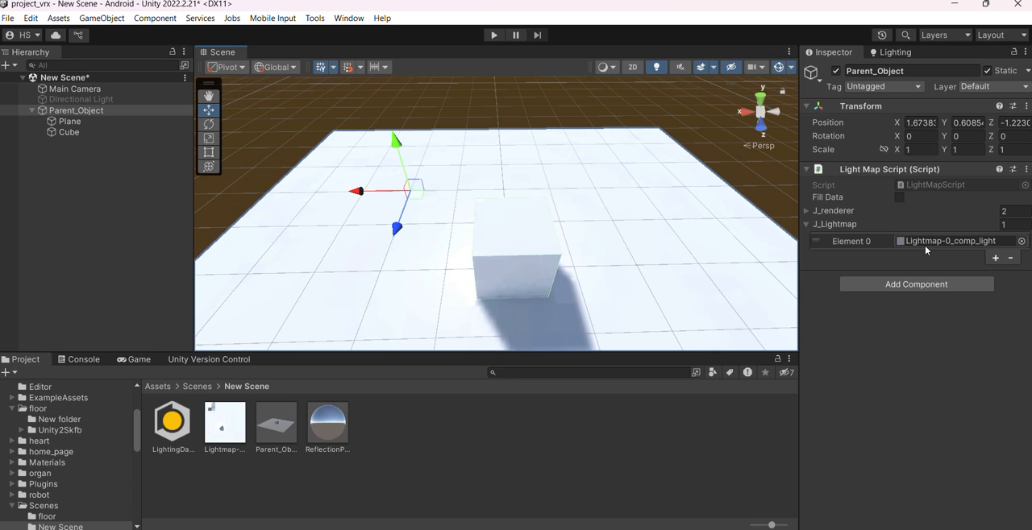
{"action": "left_click_drag", "start_coordinate": [728, 283], "coordinate": [571, 276], "text": "alt"}
Save Parent_Object from the scene as a new prefab in the Scenes/New Scene folder
{"action": "scroll", "coordinate": [99, 450], "scroll_direction": "up", "scroll_amount": 5}
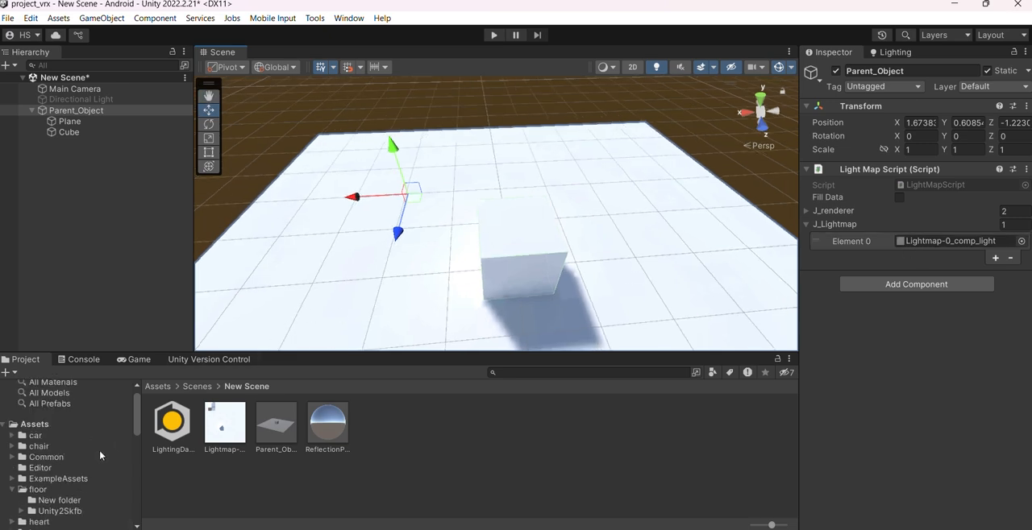
{"action": "scroll", "coordinate": [76, 484], "scroll_direction": "down", "scroll_amount": 4}
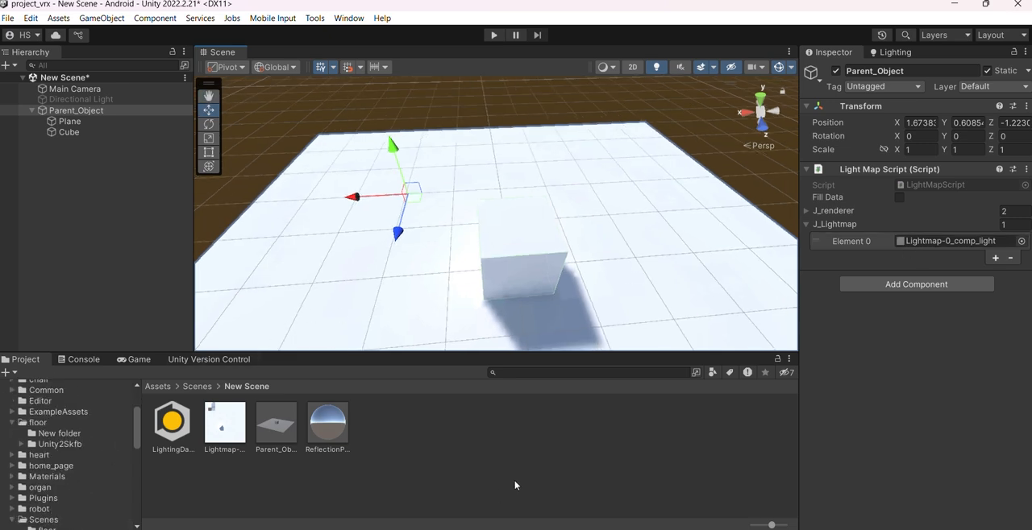
{"action": "left_click_drag", "start_coordinate": [77, 110], "coordinate": [477, 452]}
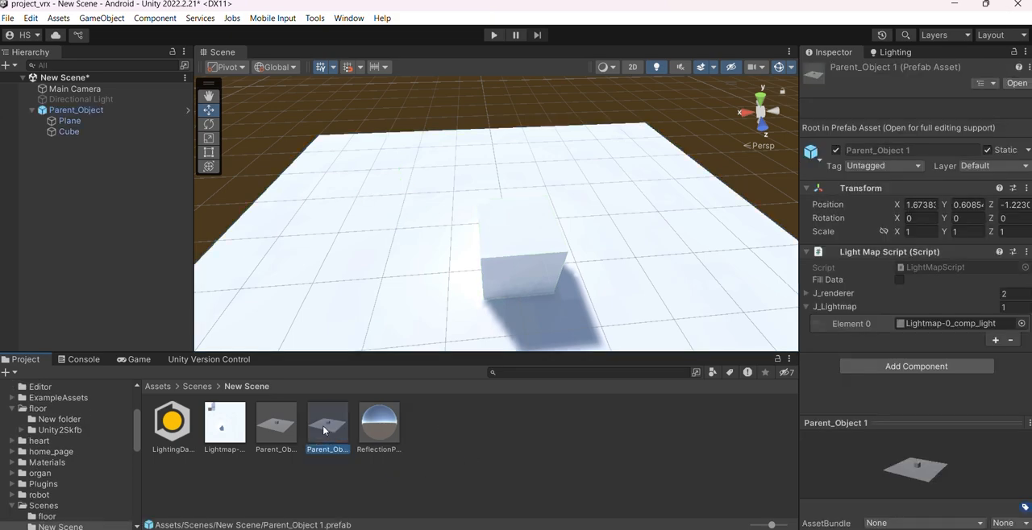
Delete the older Parent_Object prefab from the New Scene folder and select the Parent_Object 1 prefab
{"action": "left_click", "coordinate": [277, 421]}
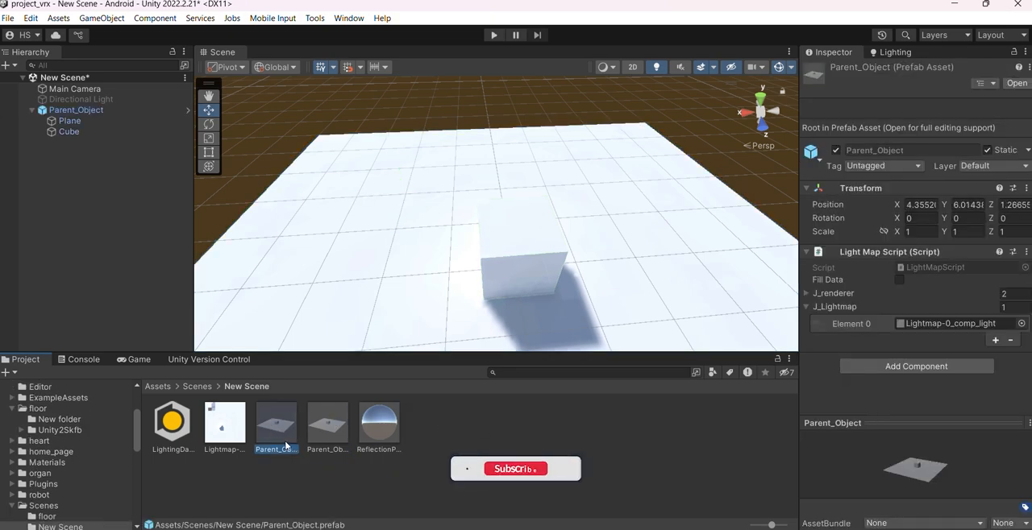
{"action": "key", "text": "Delete"}
{"action": "left_click", "coordinate": [550, 302]}
{"action": "left_click", "coordinate": [287, 440]}
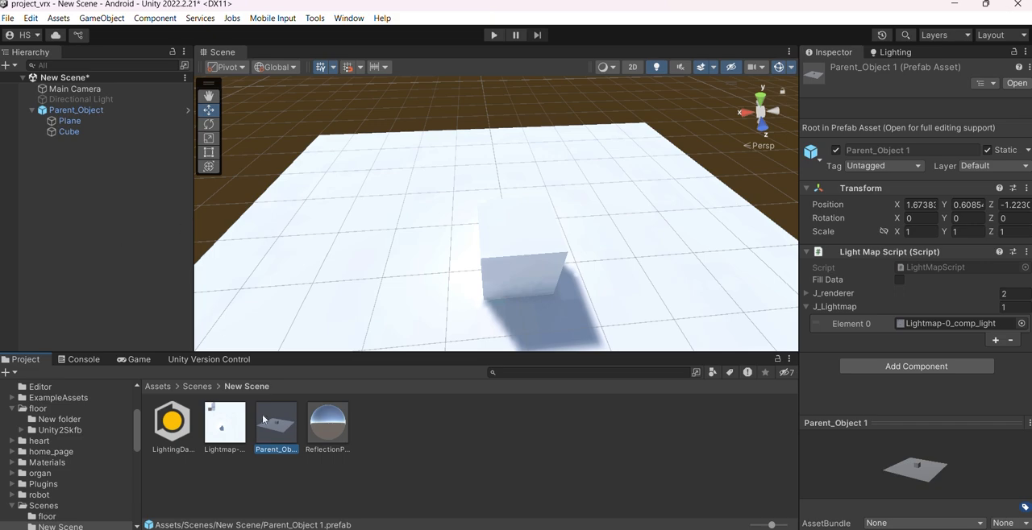
{"action": "left_click", "coordinate": [629, 175]}
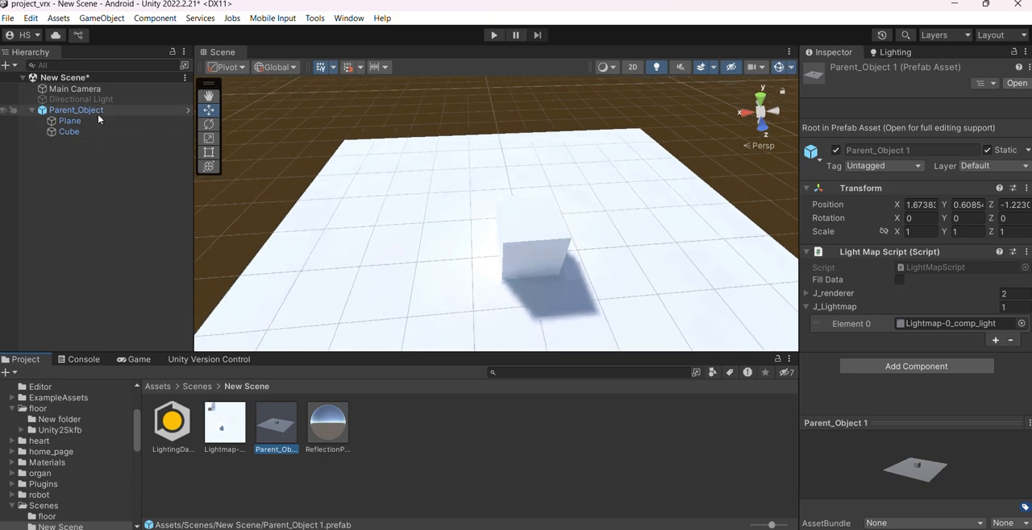
Deactivate Parent_Object in the scene and add an instance of the Parent_Object 1 prefab to the hierarchy
{"action": "left_click", "coordinate": [836, 71]}
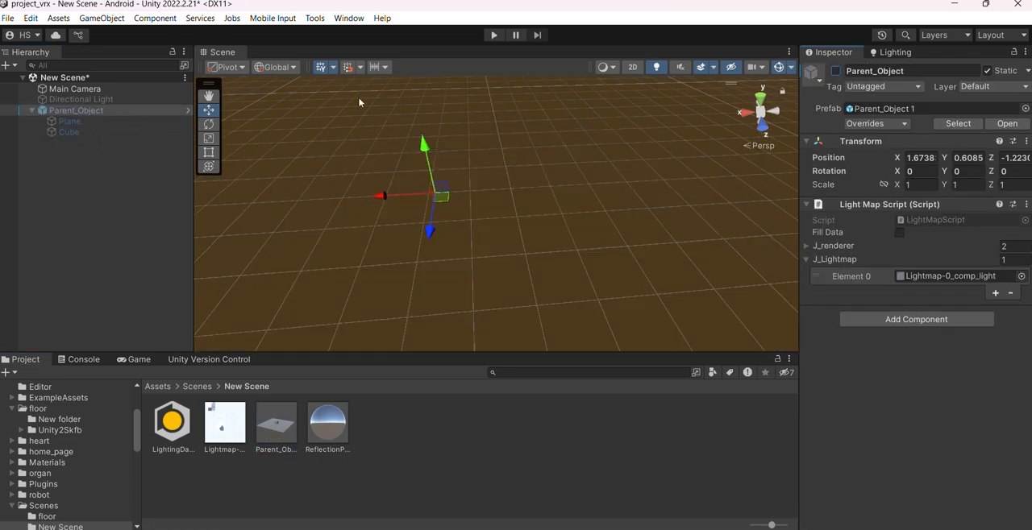
{"action": "left_click", "coordinate": [367, 462]}
{"action": "left_click_drag", "start_coordinate": [276, 415], "coordinate": [128, 233]}
{"action": "left_click_drag", "start_coordinate": [317, 226], "coordinate": [581, 177], "text": "alt"}
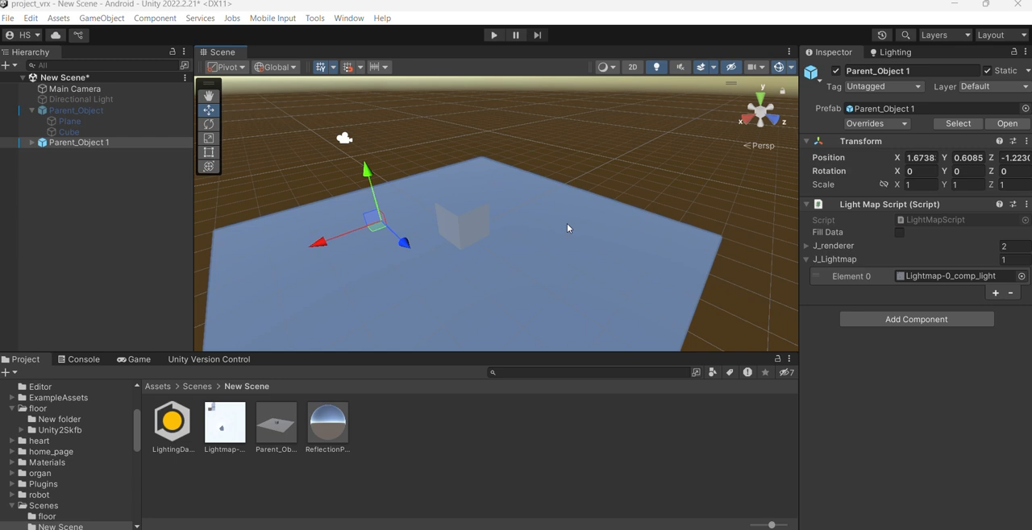
{"action": "scroll", "coordinate": [566, 225], "scroll_direction": "down", "scroll_amount": 2}
{"action": "scroll", "coordinate": [566, 225], "scroll_direction": "up", "scroll_amount": 1}
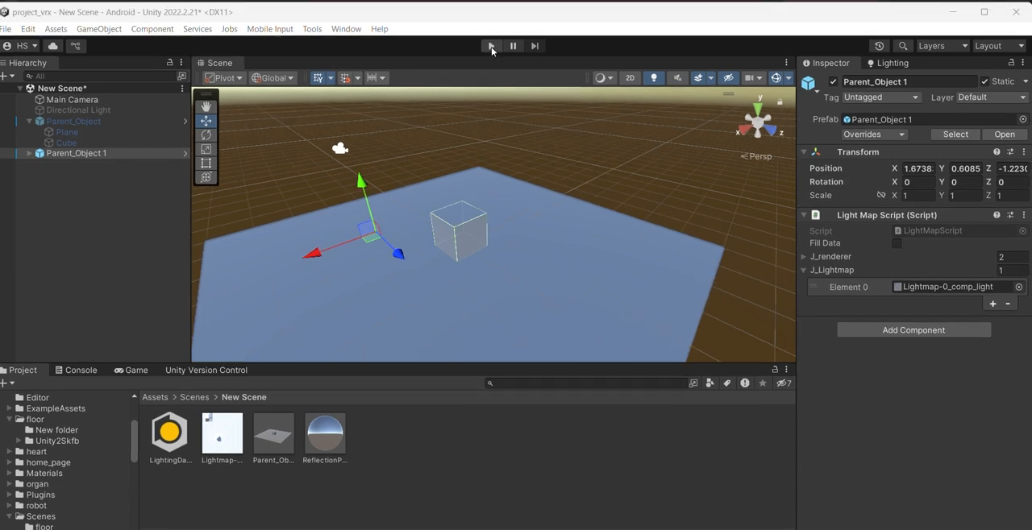
Run the scene in Play mode and examine the prefab's shading and the loaded baked lightmaps, including the one at index 1
{"action": "left_click", "coordinate": [491, 47]}
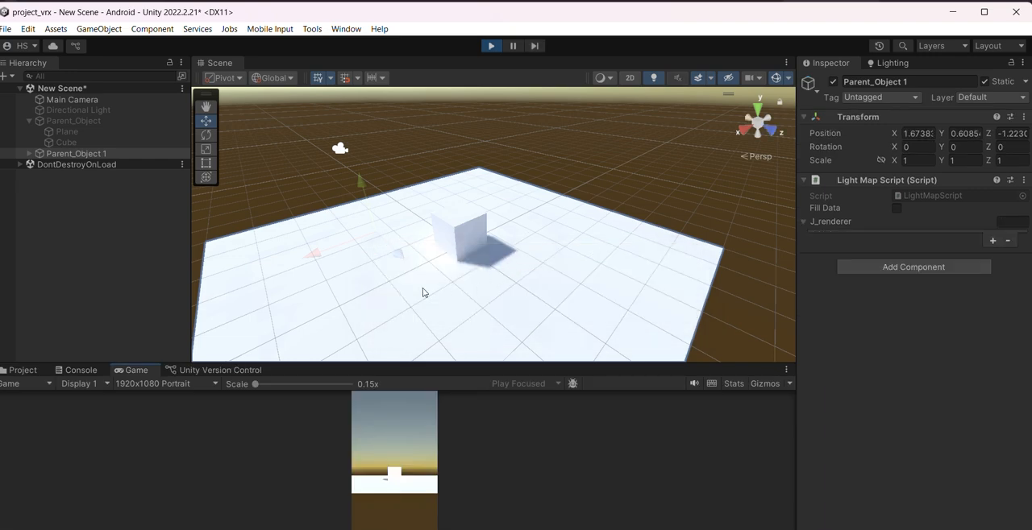
{"action": "left_click_drag", "start_coordinate": [508, 273], "coordinate": [476, 281], "text": "alt"}
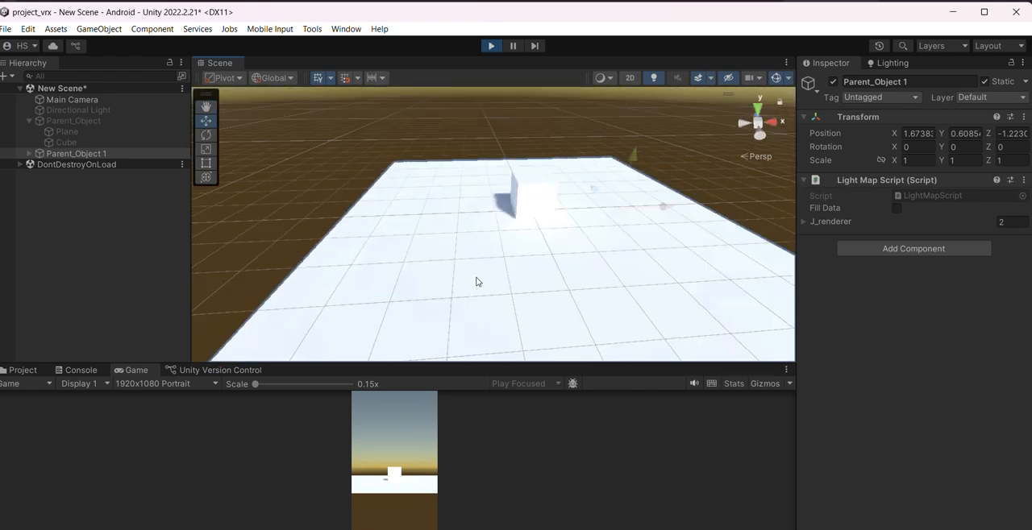
{"action": "left_click", "coordinate": [893, 64]}
{"action": "middle_click_drag", "start_coordinate": [620, 240], "coordinate": [567, 313]}
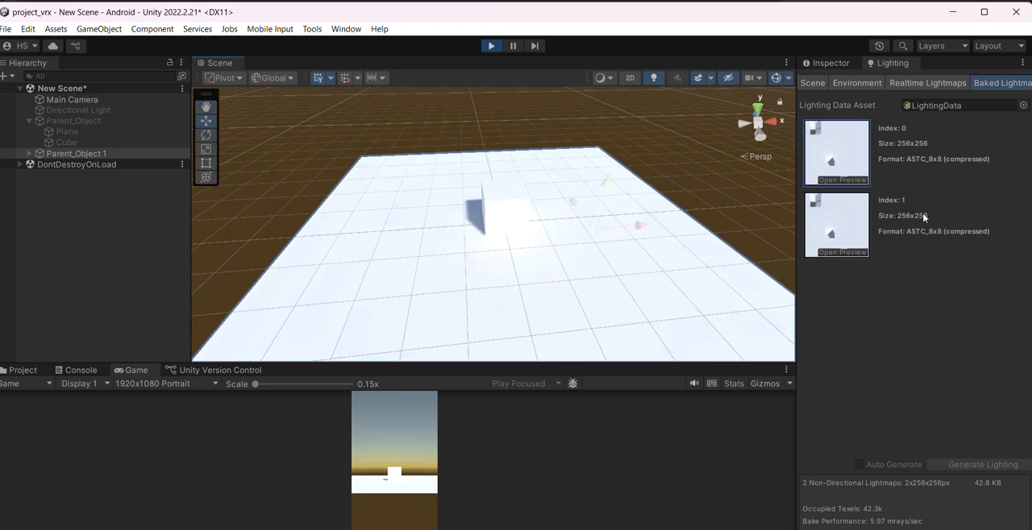
{"action": "left_click", "coordinate": [843, 226]}
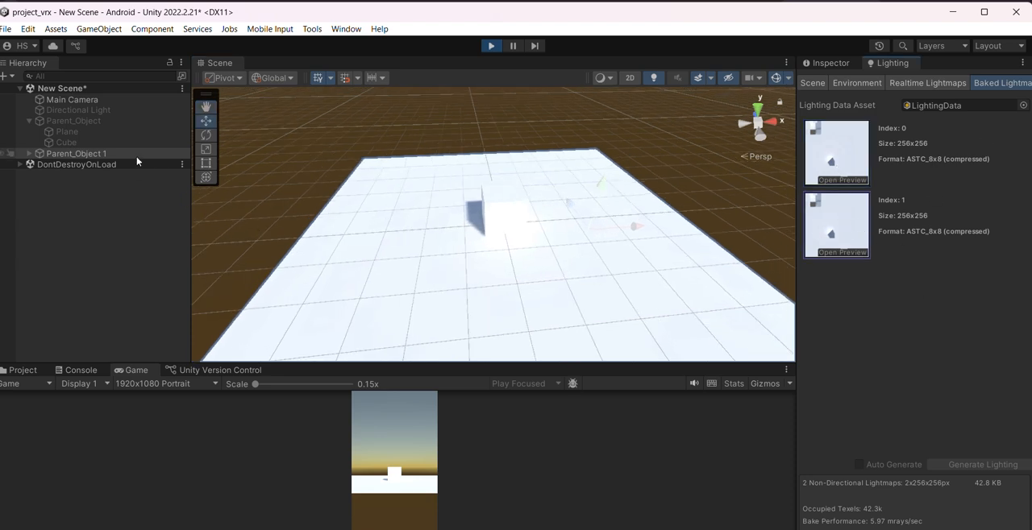
{"action": "left_click", "coordinate": [136, 154]}
{"action": "left_click", "coordinate": [845, 225]}
{"action": "scroll", "coordinate": [251, 218], "scroll_direction": "down", "scroll_amount": 2}
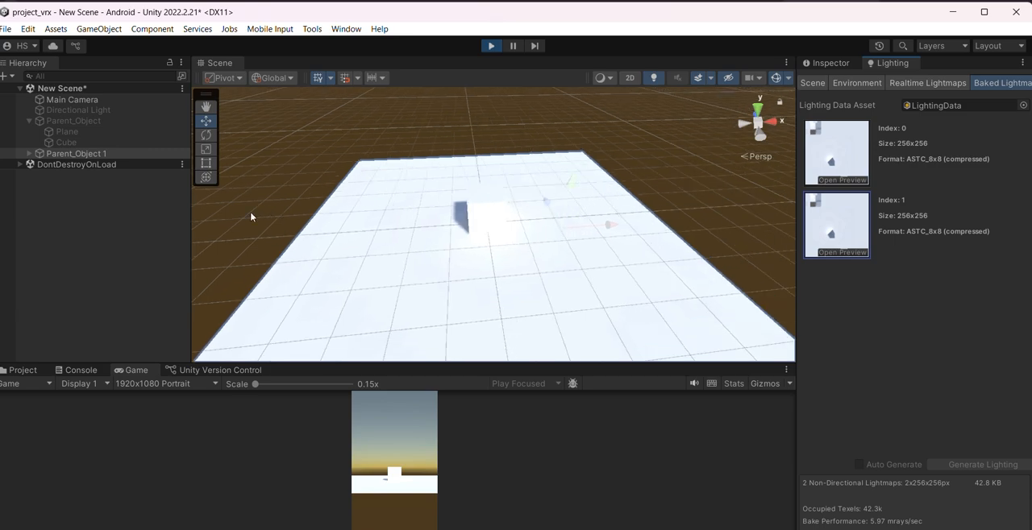
{"action": "scroll", "coordinate": [486, 156], "scroll_direction": "down", "scroll_amount": 2}
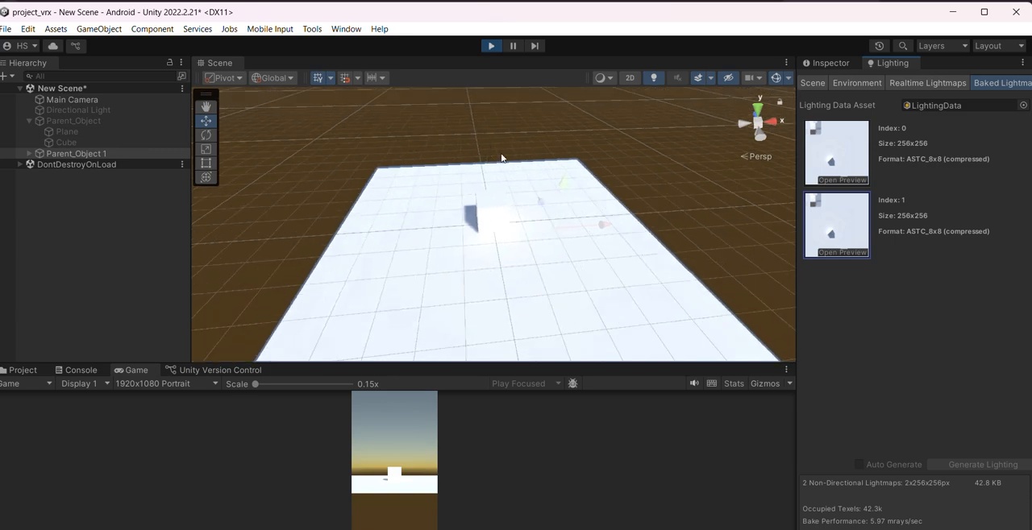
With Parent_Object 1 deactivated, add another instance of its prefab from the New Scene folder to the running scene
{"action": "left_click", "coordinate": [24, 370]}
{"action": "mouse_move", "coordinate": [283, 436]}
{"action": "left_mouse_down"}
{"action": "mouse_move", "coordinate": [232, 410]}
{"action": "mouse_move", "coordinate": [117, 291]}
{"action": "mouse_move", "coordinate": [133, 312]}
{"action": "left_mouse_up"}
{"action": "scroll", "coordinate": [484, 219], "scroll_direction": "down", "scroll_amount": 2}
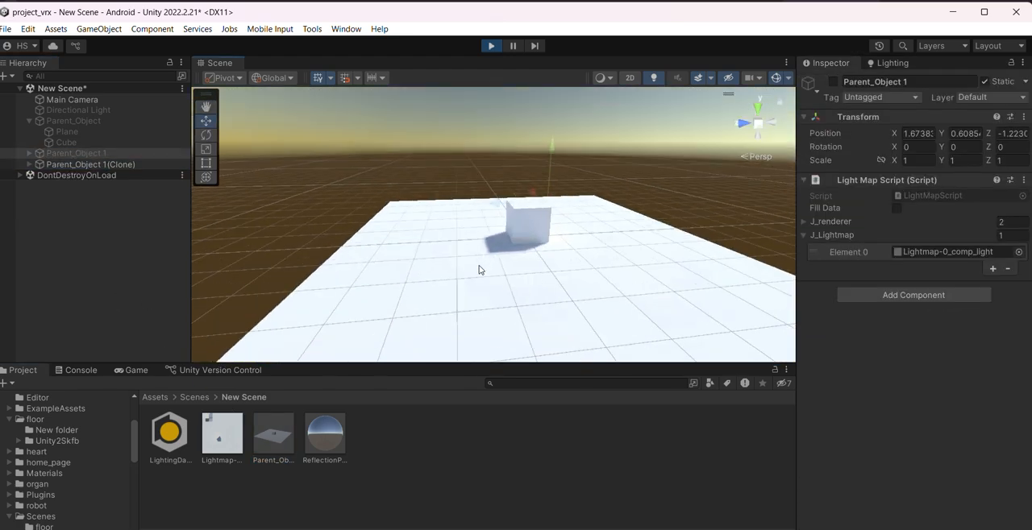
{"action": "left_click_drag", "start_coordinate": [479, 270], "coordinate": [615, 265], "text": "alt"}
{"action": "middle_click_drag", "start_coordinate": [615, 266], "coordinate": [441, 275]}
{"action": "left_click_drag", "start_coordinate": [441, 276], "coordinate": [520, 264], "text": "alt"}
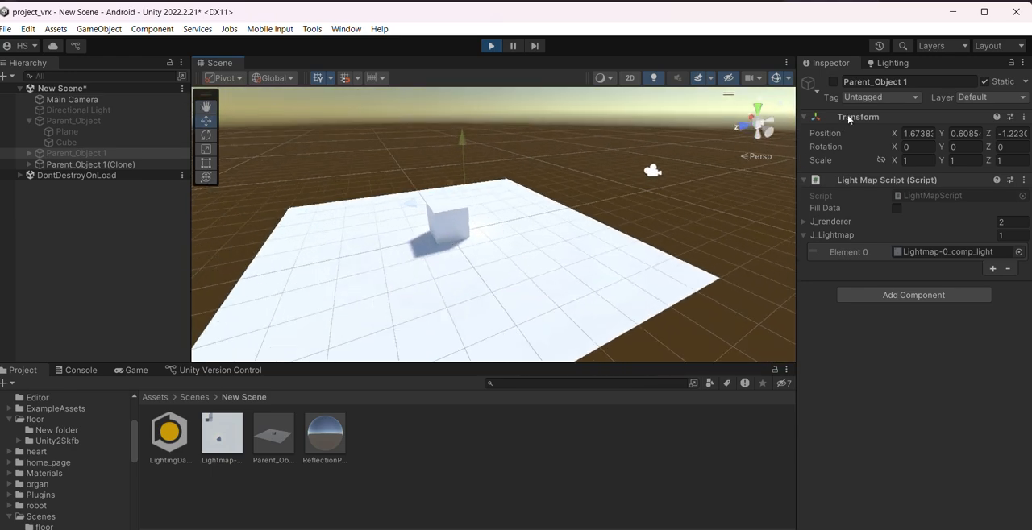
Review the list of baked lightmaps and the scene's mixed lighting and lightmapping settings
{"action": "left_click", "coordinate": [886, 63]}
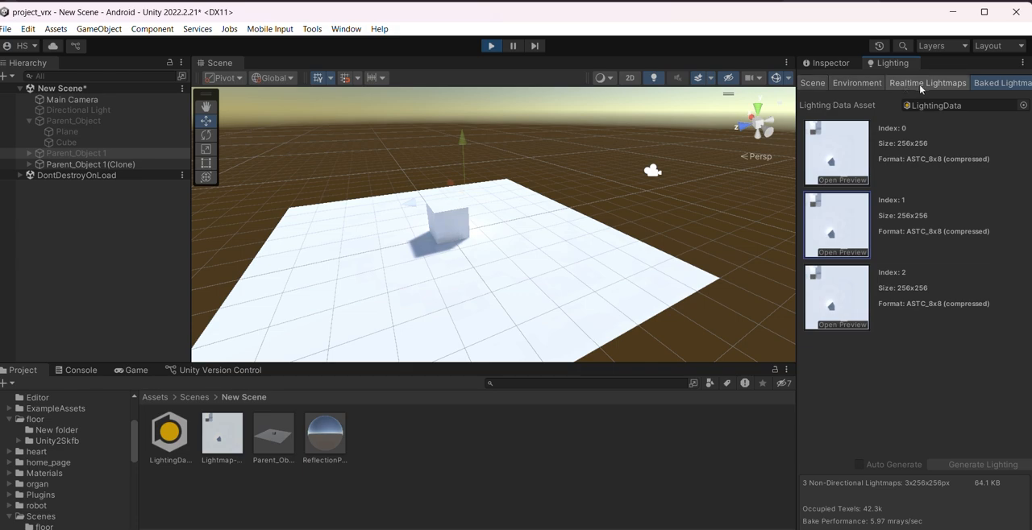
{"action": "left_click", "coordinate": [820, 82]}
{"action": "scroll", "coordinate": [938, 439], "scroll_direction": "down", "scroll_amount": 2}
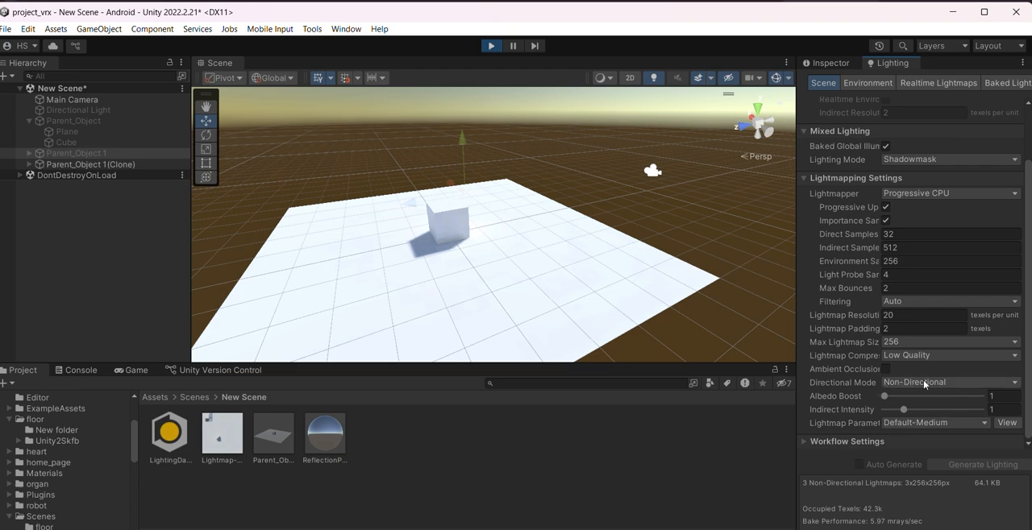
Examine the cloned prefab's plane, cube and baked shadow from several angles in the running scene
{"action": "middle_click_drag", "start_coordinate": [369, 276], "coordinate": [454, 299]}
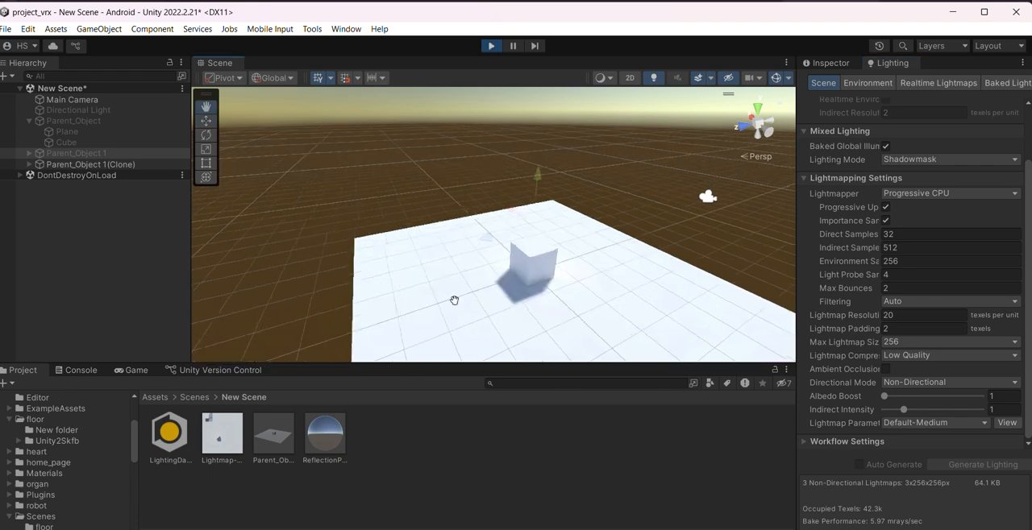
{"action": "left_click_drag", "start_coordinate": [456, 301], "coordinate": [560, 299], "text": "alt"}
{"action": "middle_click_drag", "start_coordinate": [560, 299], "coordinate": [579, 302]}
{"action": "left_click_drag", "start_coordinate": [564, 278], "coordinate": [696, 244], "text": "alt"}
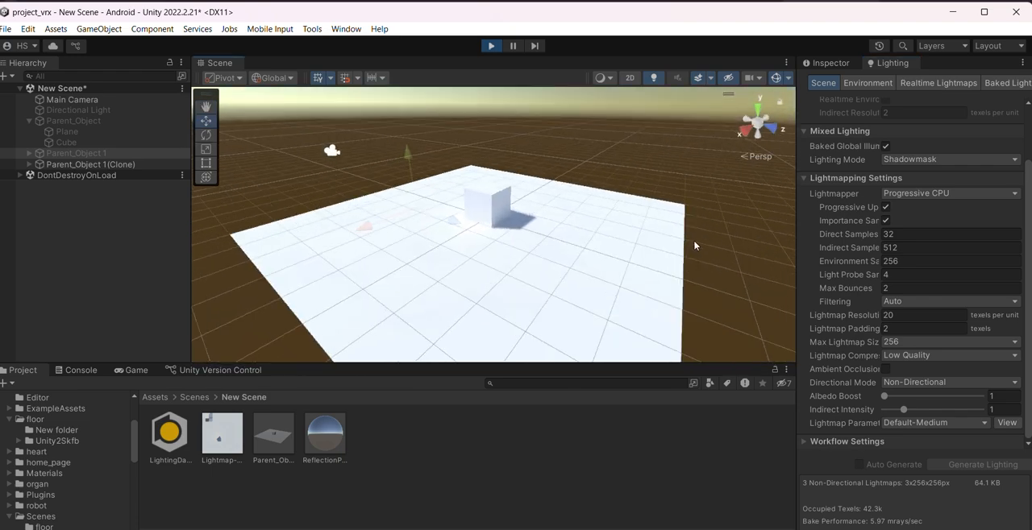
{"action": "middle_click_drag", "start_coordinate": [564, 233], "coordinate": [550, 276]}
{"action": "left_click_drag", "start_coordinate": [551, 276], "coordinate": [661, 284], "text": "alt"}
{"action": "mouse_move", "coordinate": [528, 269]}
{"action": "middle_mouse_down"}
{"action": "mouse_move", "coordinate": [539, 260]}
{"action": "mouse_move", "coordinate": [539, 277]}
{"action": "middle_mouse_up"}
{"action": "left_click_drag", "start_coordinate": [540, 276], "coordinate": [450, 284], "text": "alt"}
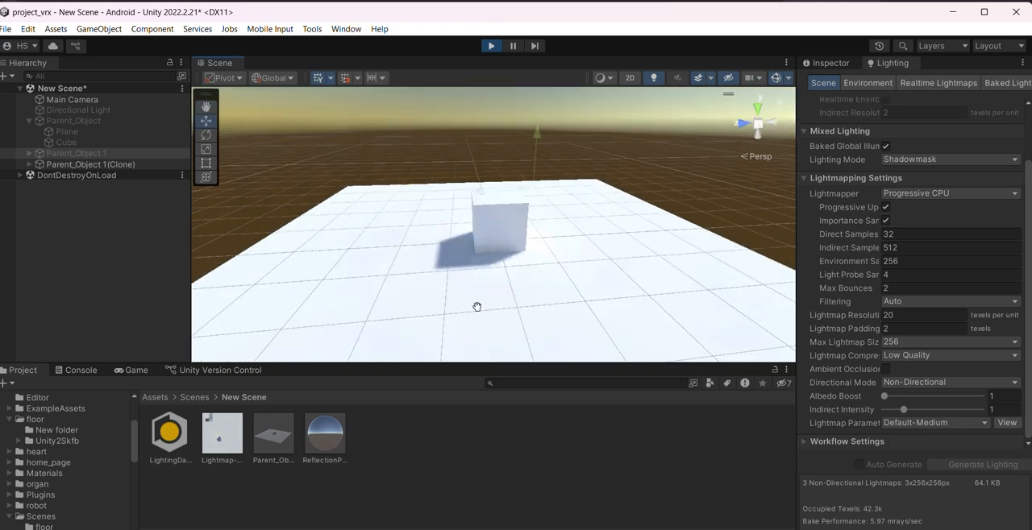
{"action": "middle_click_drag", "start_coordinate": [477, 307], "coordinate": [471, 296]}
{"action": "left_click_drag", "start_coordinate": [471, 296], "coordinate": [489, 311], "text": "alt"}
{"action": "scroll", "coordinate": [518, 299], "scroll_direction": "up", "scroll_amount": 1}
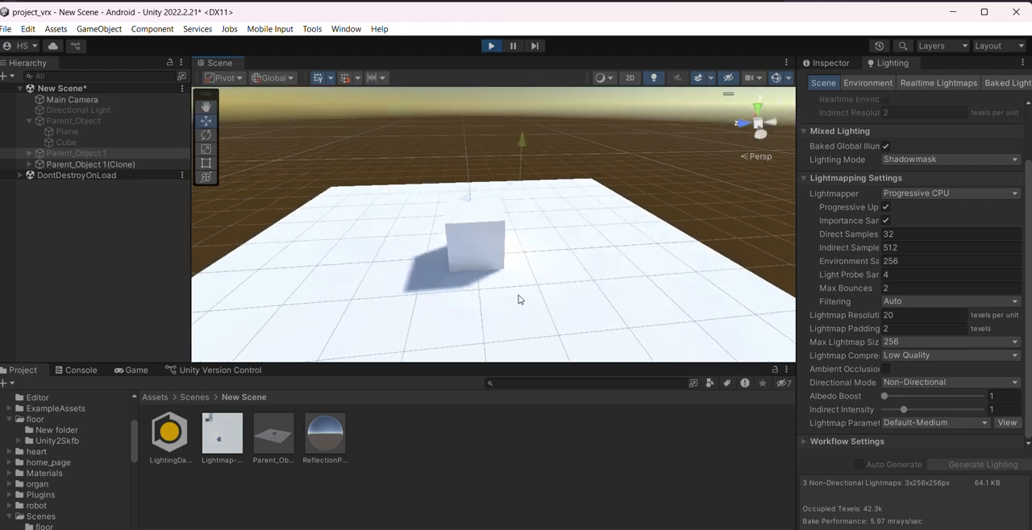